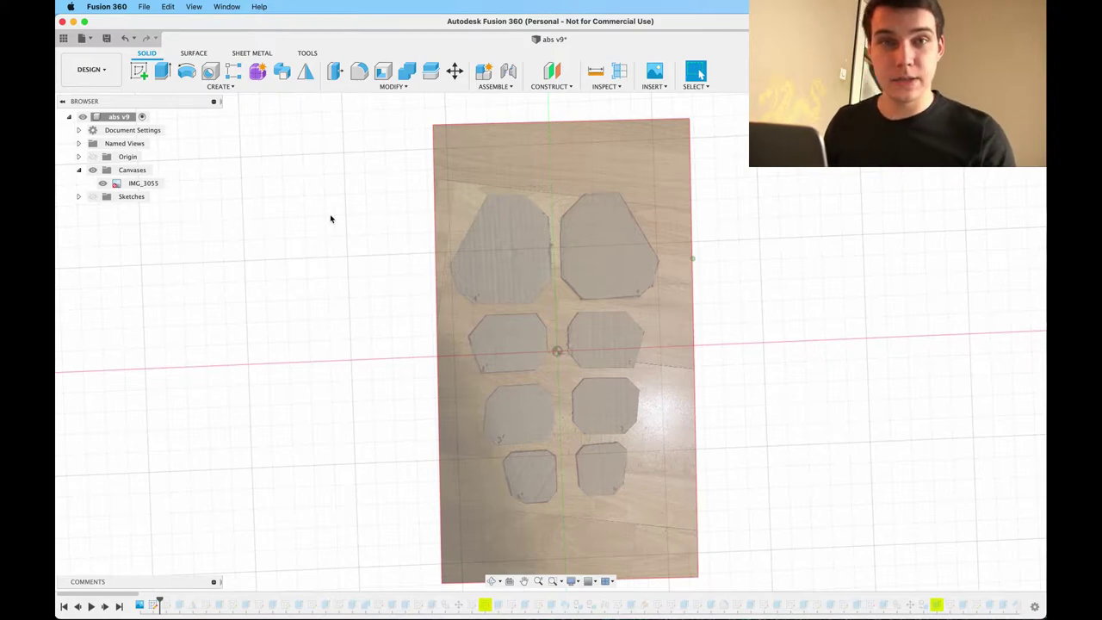
pyautogui.click(652, 86)
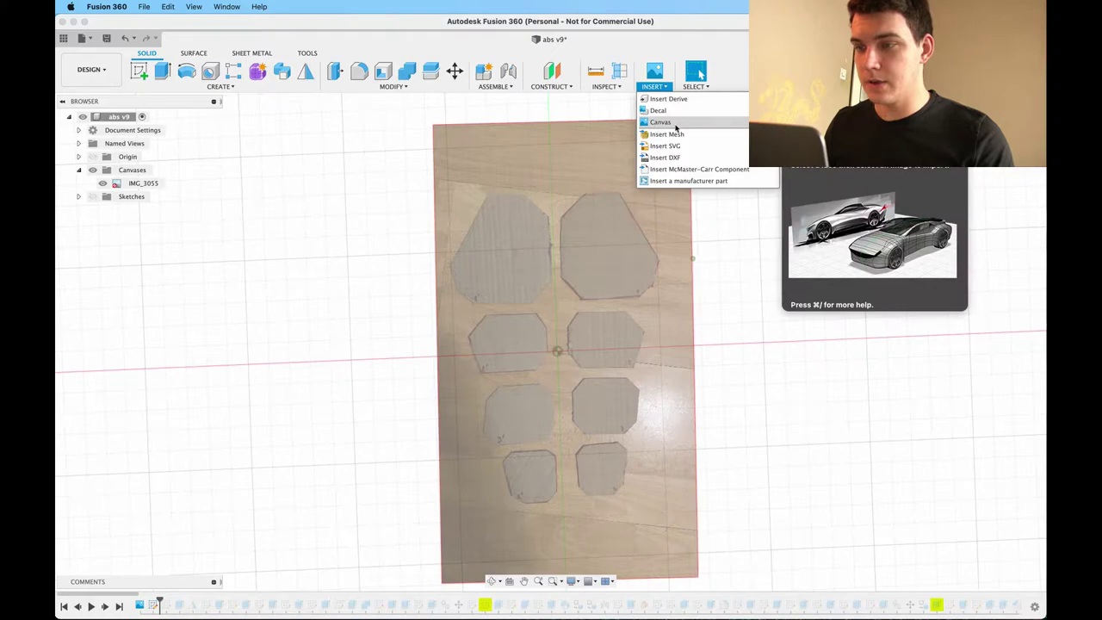
pyautogui.click(270, 266)
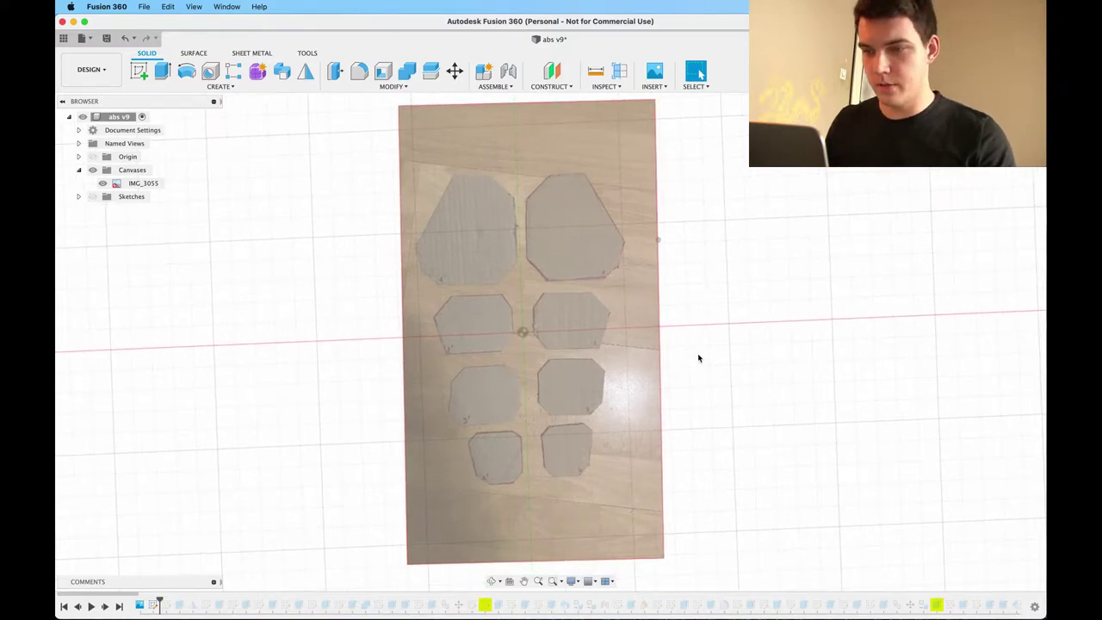
pyautogui.scroll(1, 699, 358)
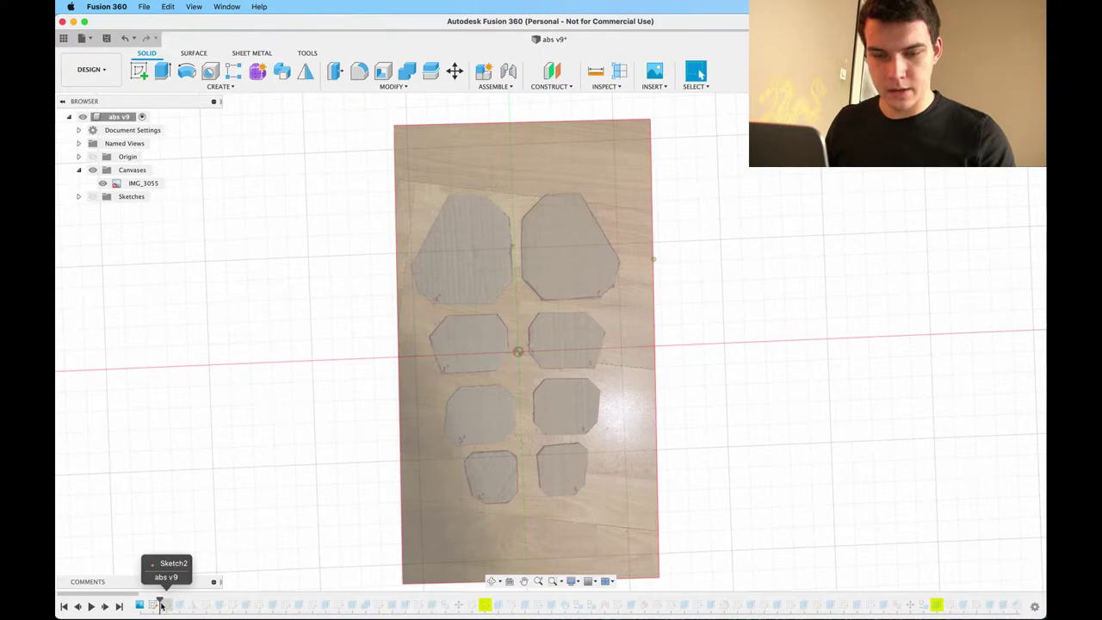
# Roll the design history forward past Sketch2 and show all sketches over the canvas photo.
pyautogui.moveTo(160, 605); pyautogui.dragTo(172, 605)
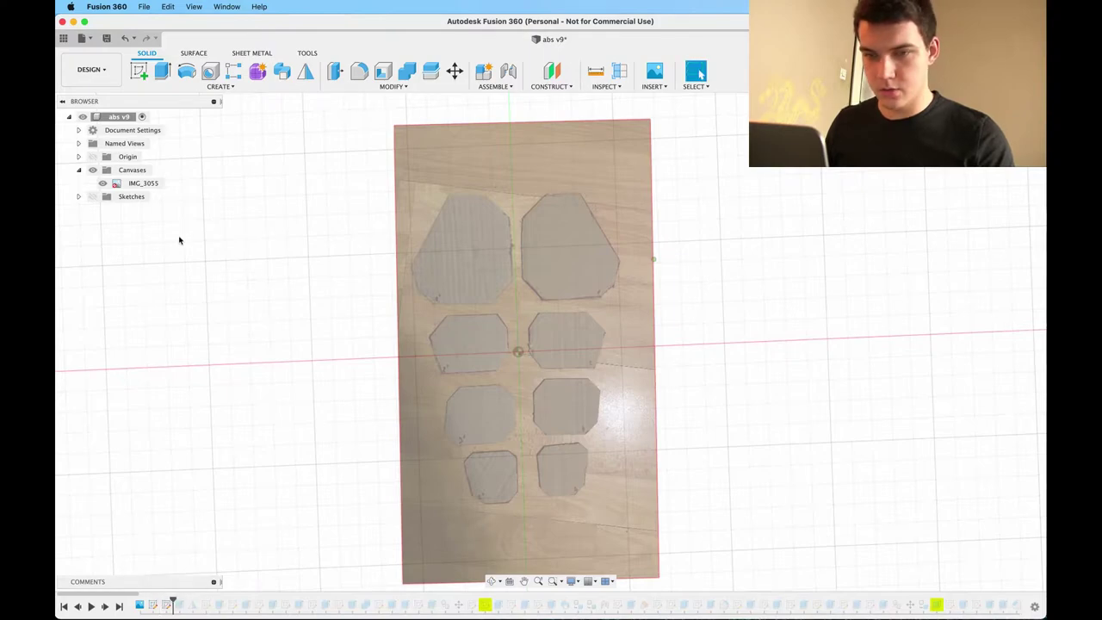
pyautogui.click(93, 197)
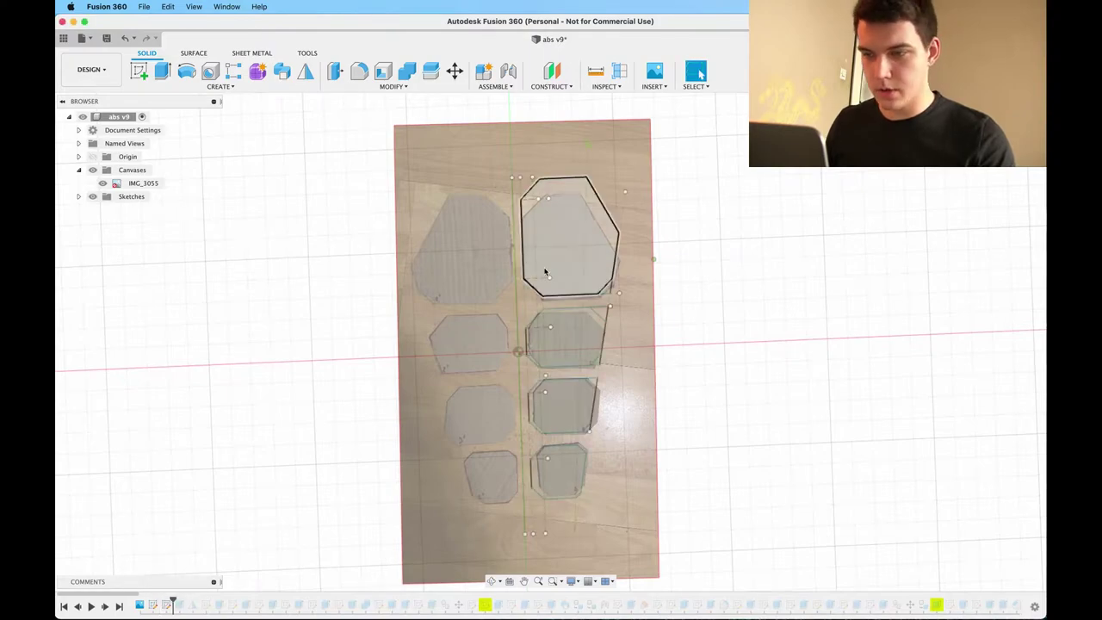
pyautogui.scroll(2, 545, 272)
pyautogui.hscroll(-1, 541, 294)
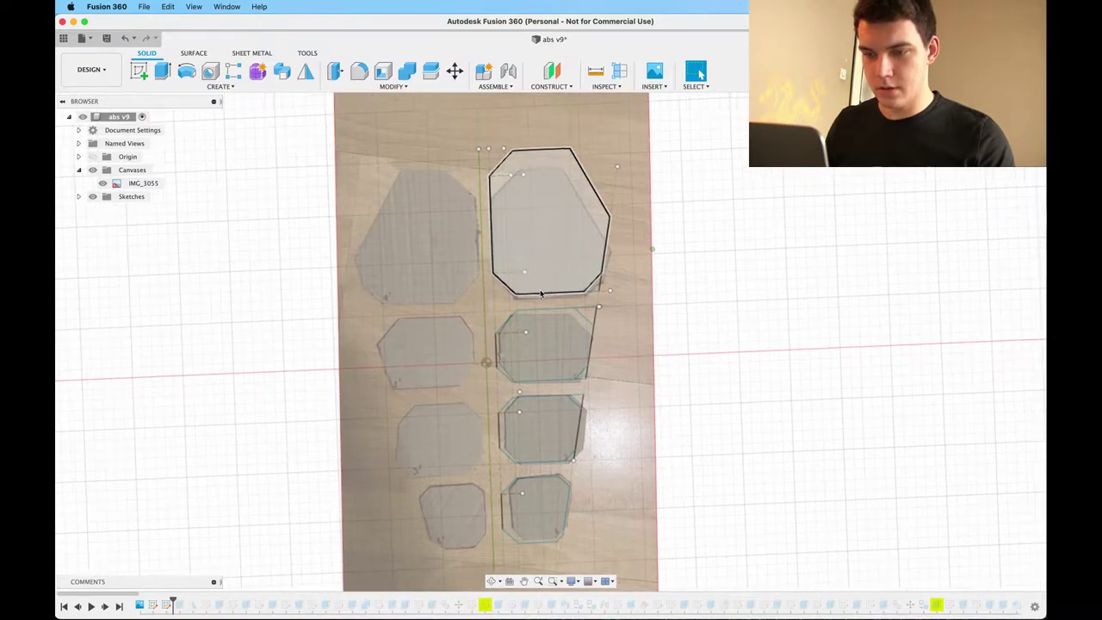
pyautogui.scroll(2, 541, 293)
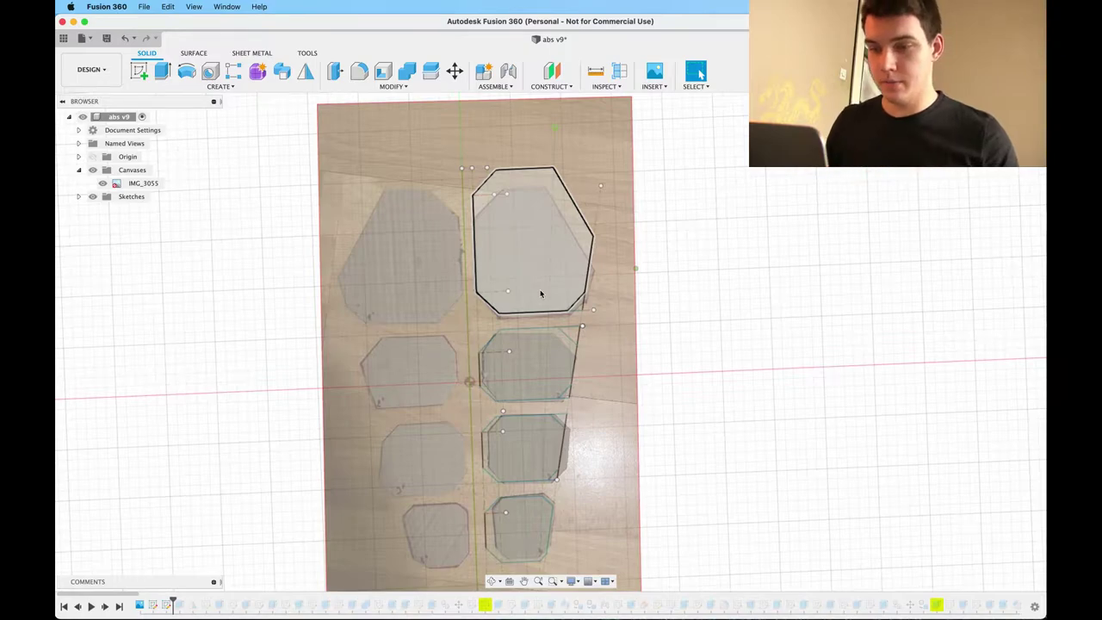
pyautogui.scroll(-2, 603, 331)
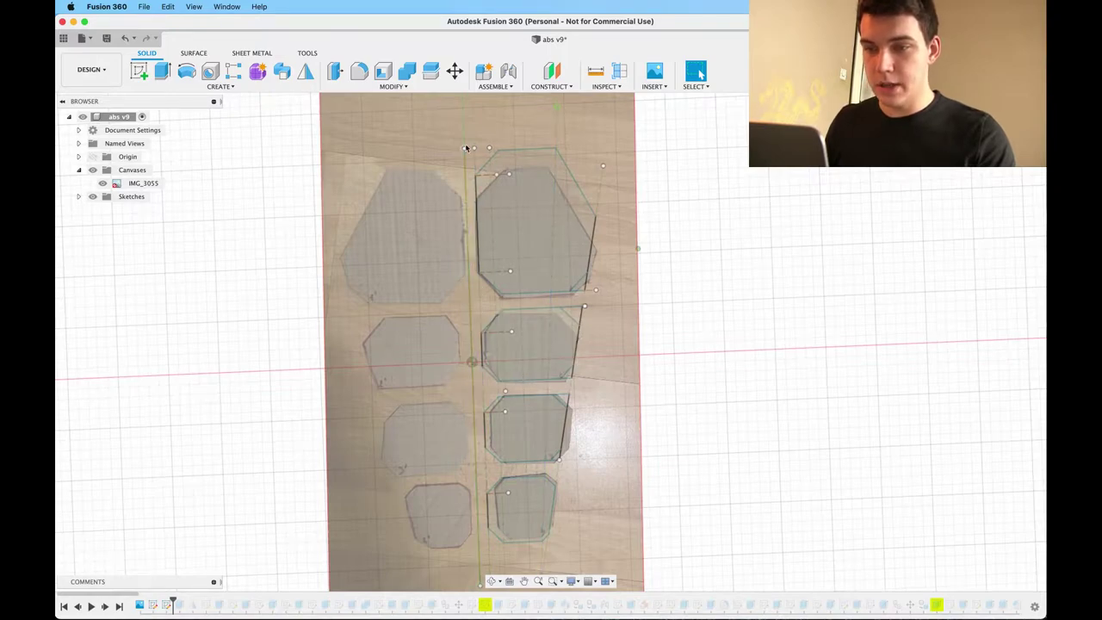
# Inspect the sketch's centre line, the two parallel construction lines beside it, and the slanted outer line, selecting each in turn.
pyautogui.click(464, 173)
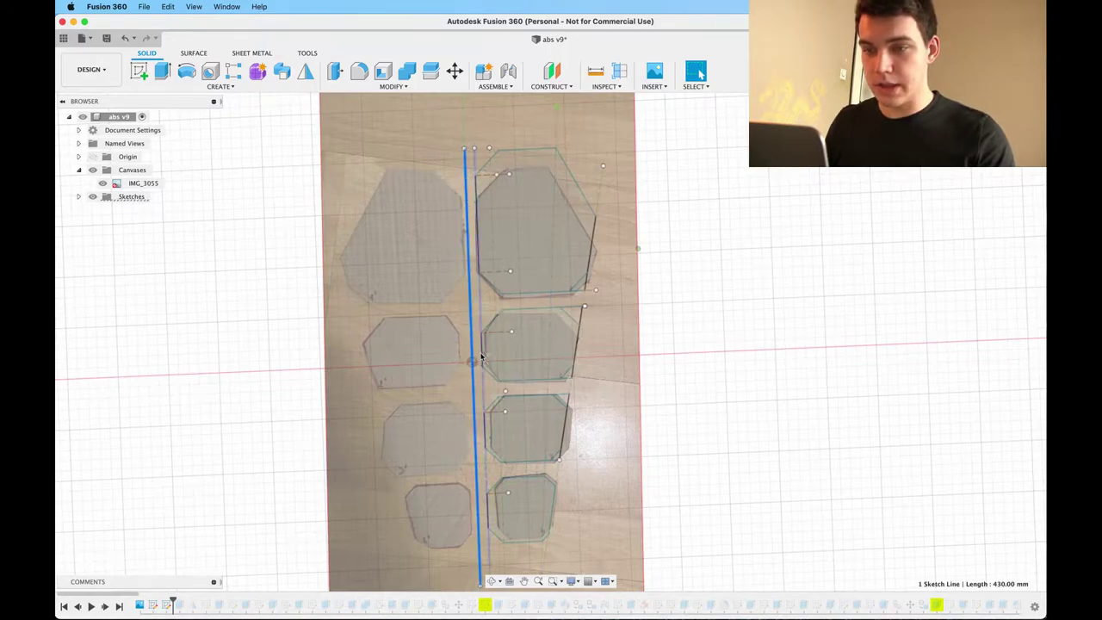
pyautogui.click(473, 163)
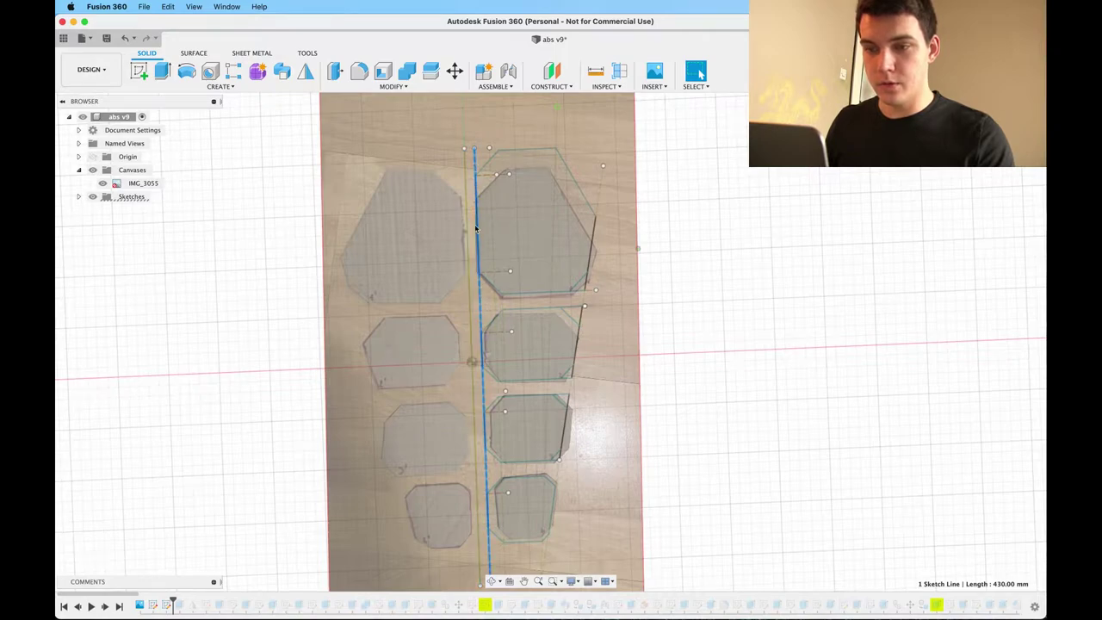
pyautogui.click(489, 150)
pyautogui.click(489, 154)
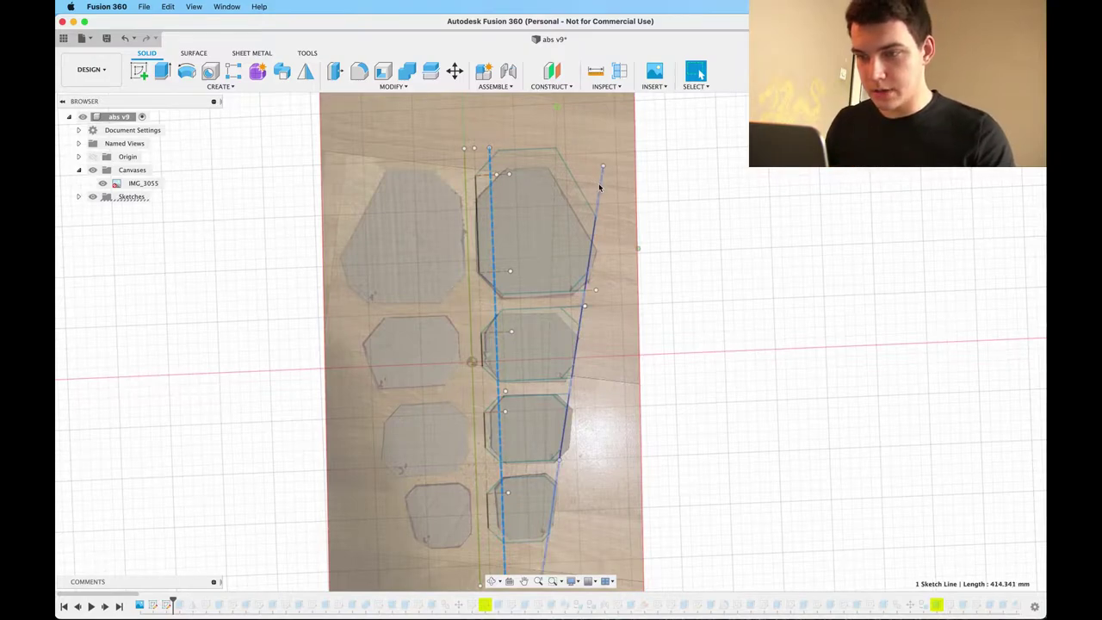
pyautogui.click(599, 185)
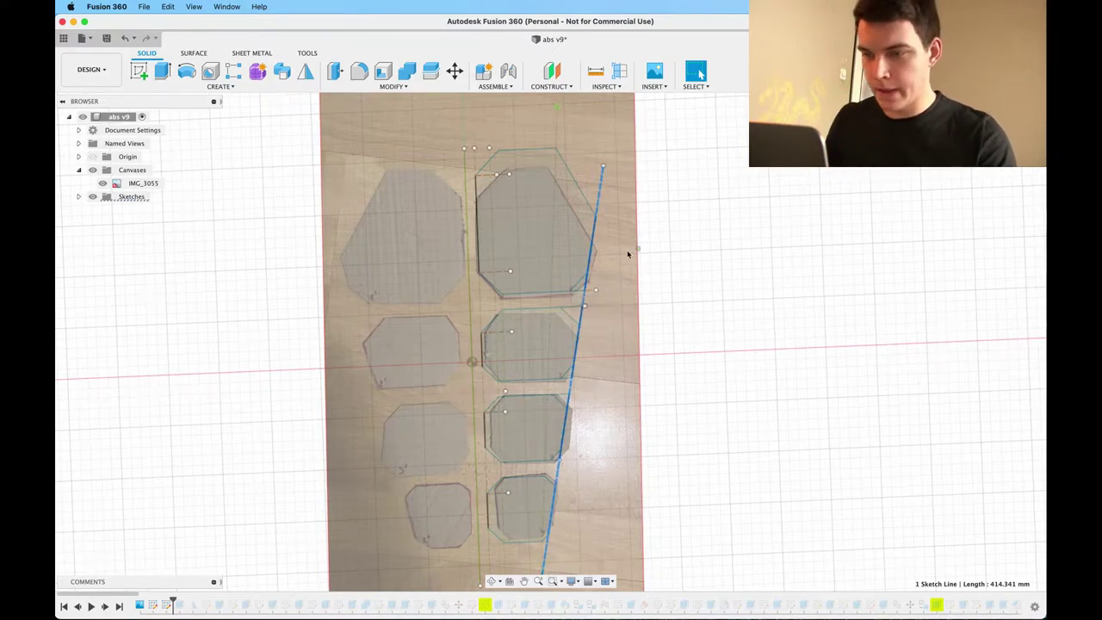
pyautogui.click(255, 283)
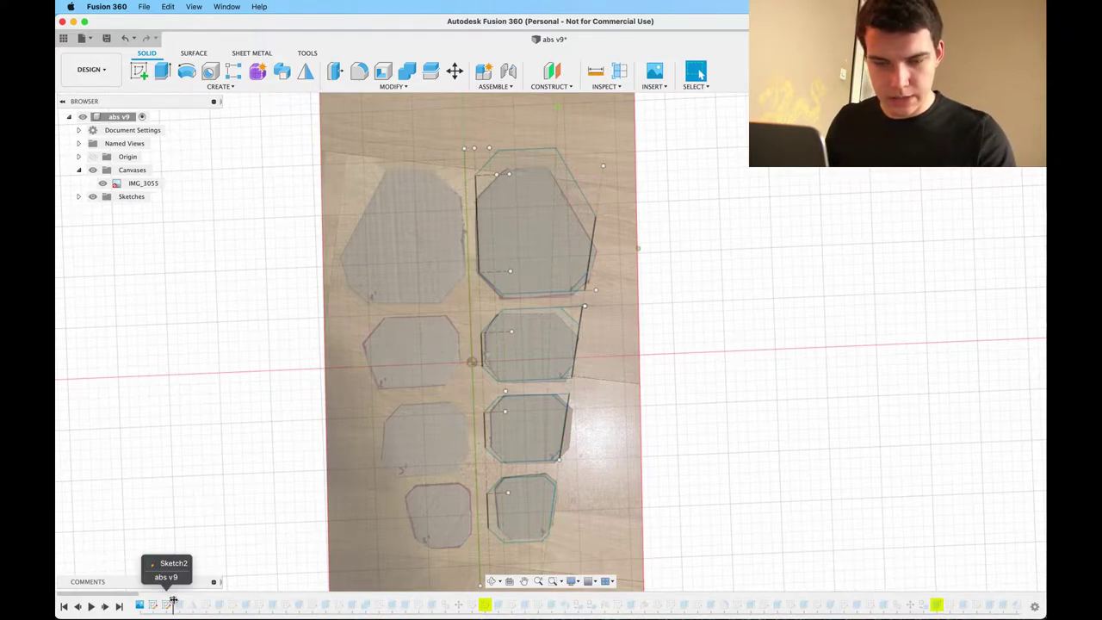
# Roll the history forward past the first extrusion and hide the IMG_3055 canvas and the sketches to inspect the plates' thickness.
pyautogui.moveTo(173, 603); pyautogui.dragTo(185, 604)
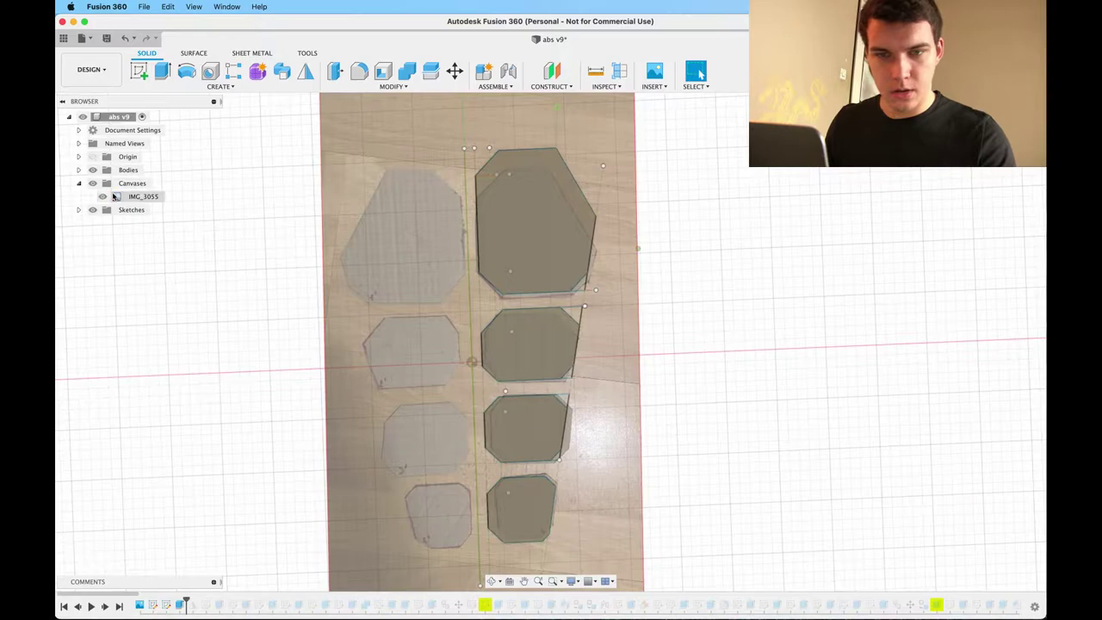
pyautogui.click(102, 198)
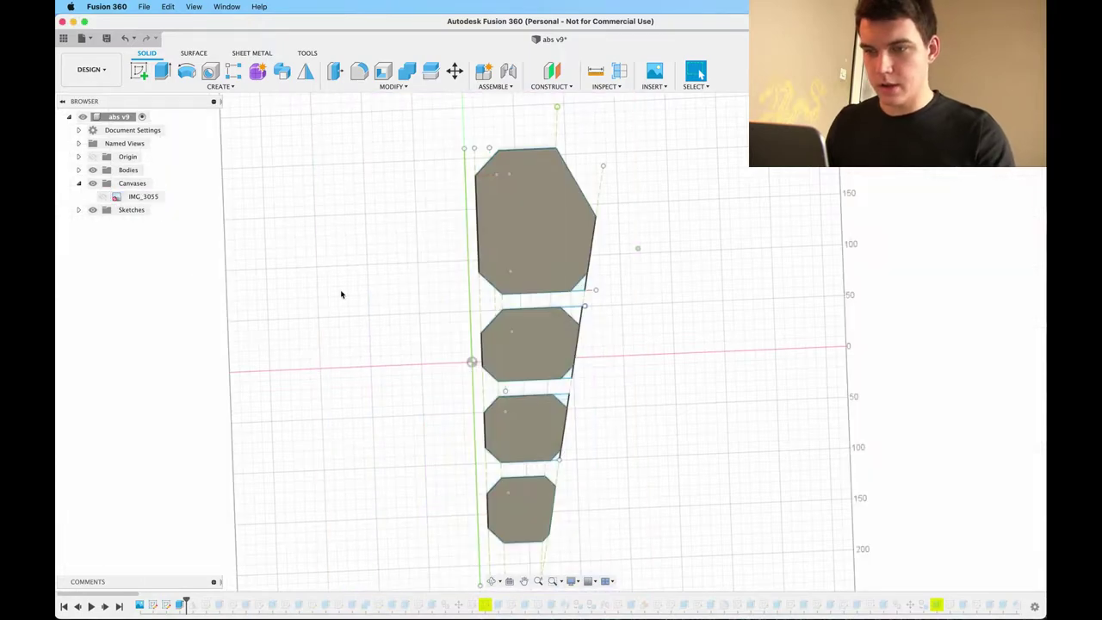
pyautogui.scroll(1, 341, 294)
pyautogui.click(96, 210)
pyautogui.keyDown('shift'); pyautogui.hscroll(-8, 324, 348); pyautogui.keyUp('shift')
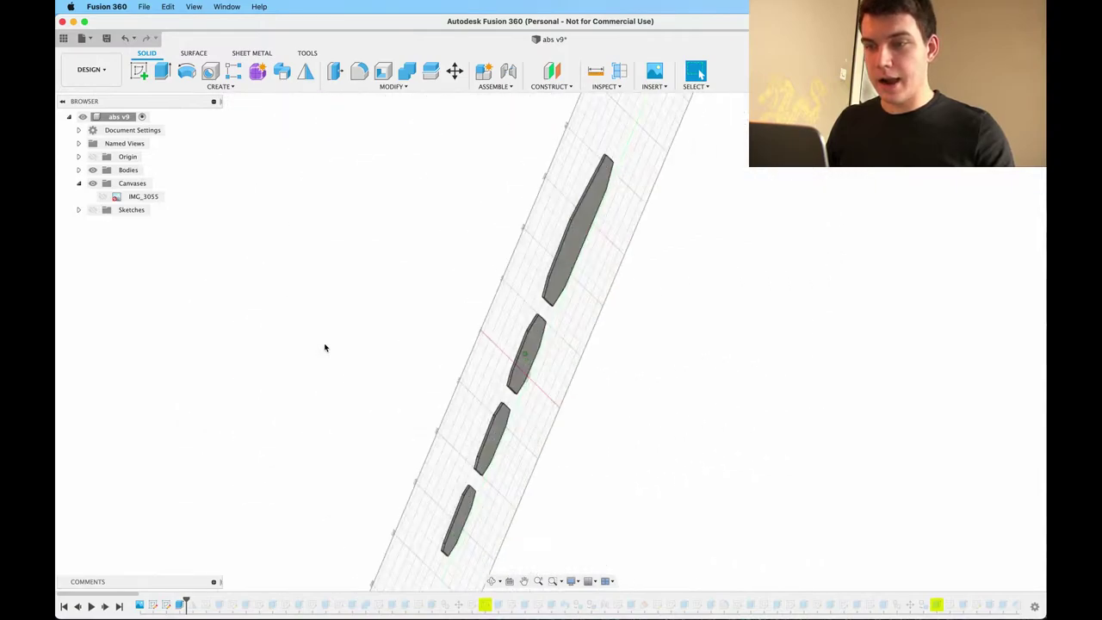
pyautogui.keyDown('shift'); pyautogui.hscroll(8, 324, 348); pyautogui.keyUp('shift')
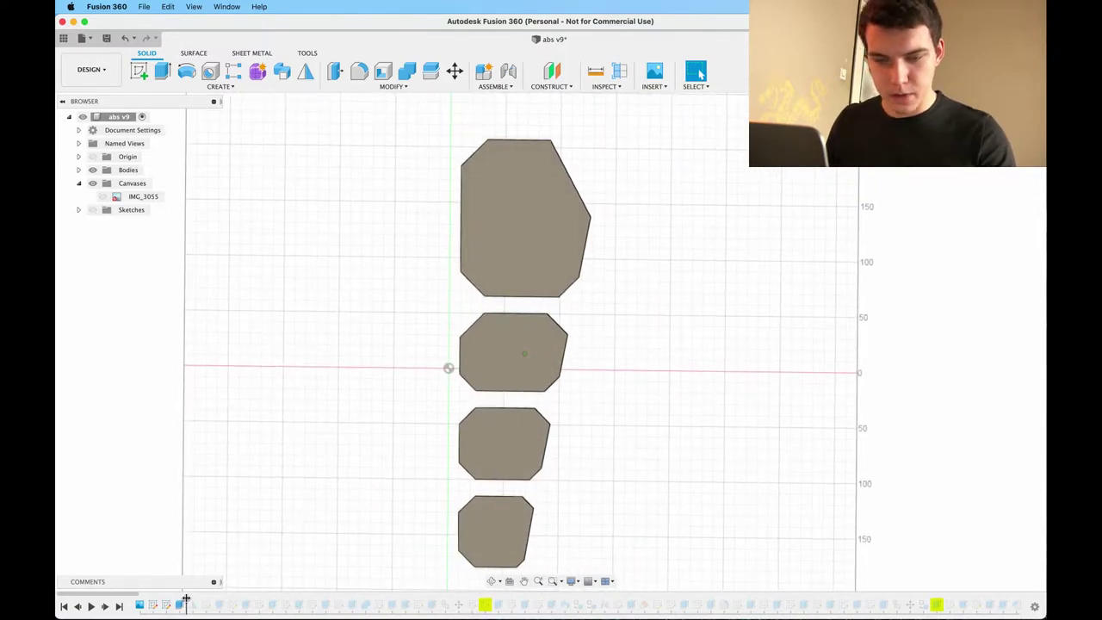
# Roll the history forward past the mirror feature and look up the Mirror command's description.
pyautogui.moveTo(185, 598); pyautogui.dragTo(199, 598)
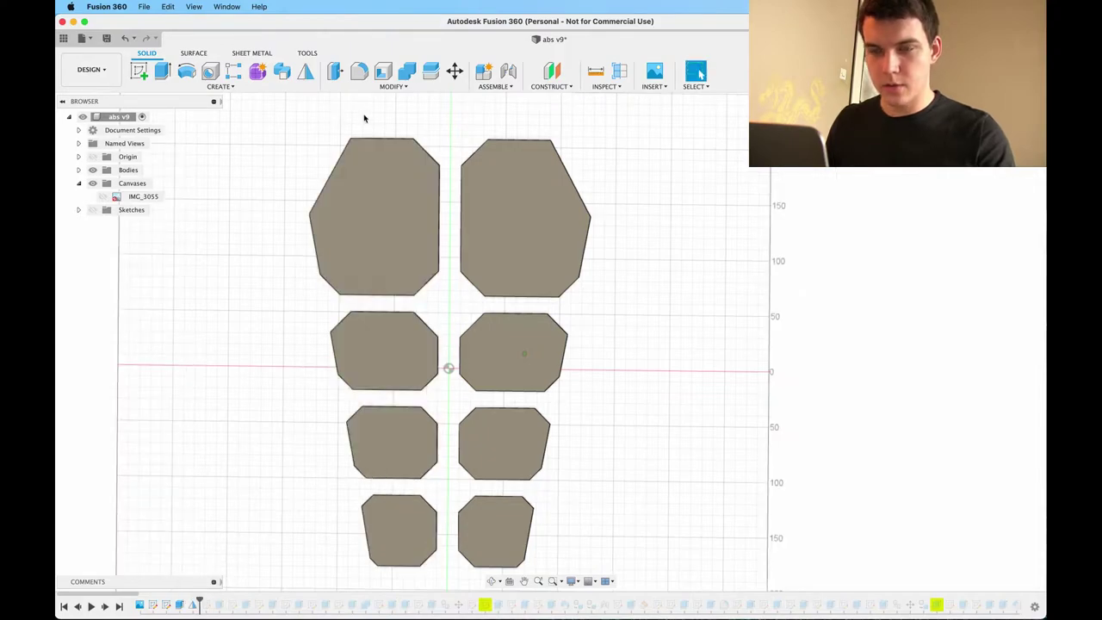
pyautogui.click(220, 86)
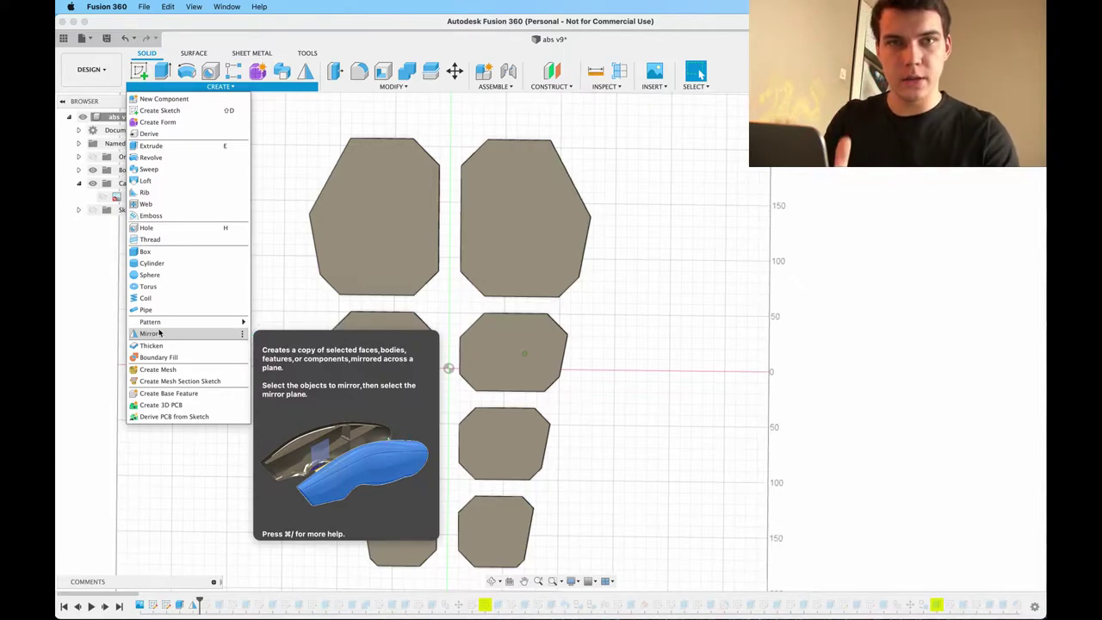
pyautogui.click(286, 277)
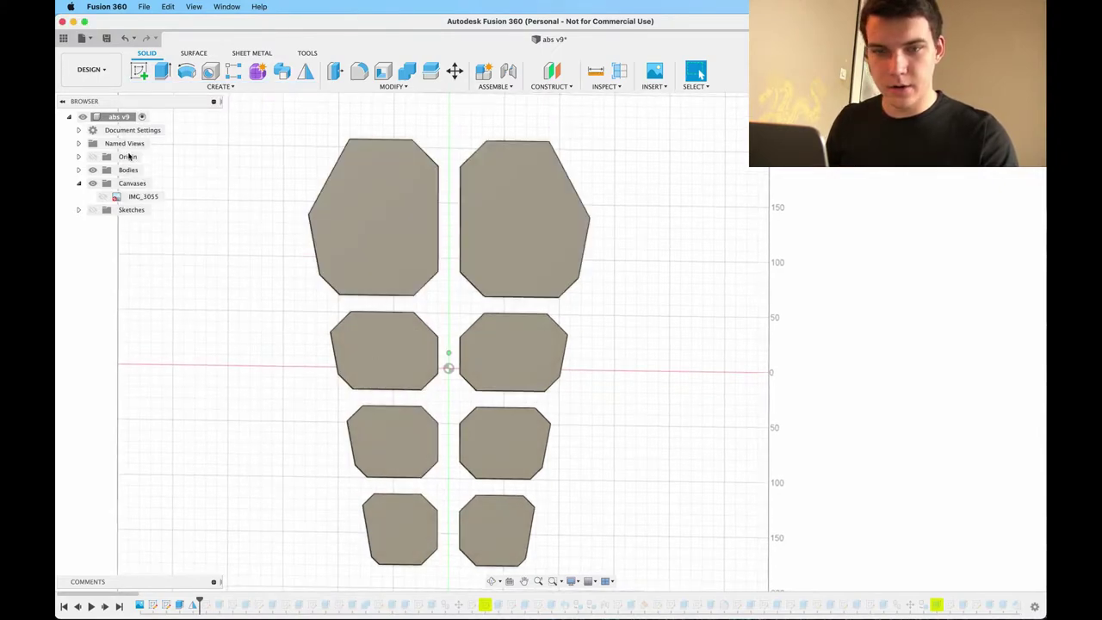
# Show the origin and select the YZ plane that the plates are mirrored across.
pyautogui.click(92, 157)
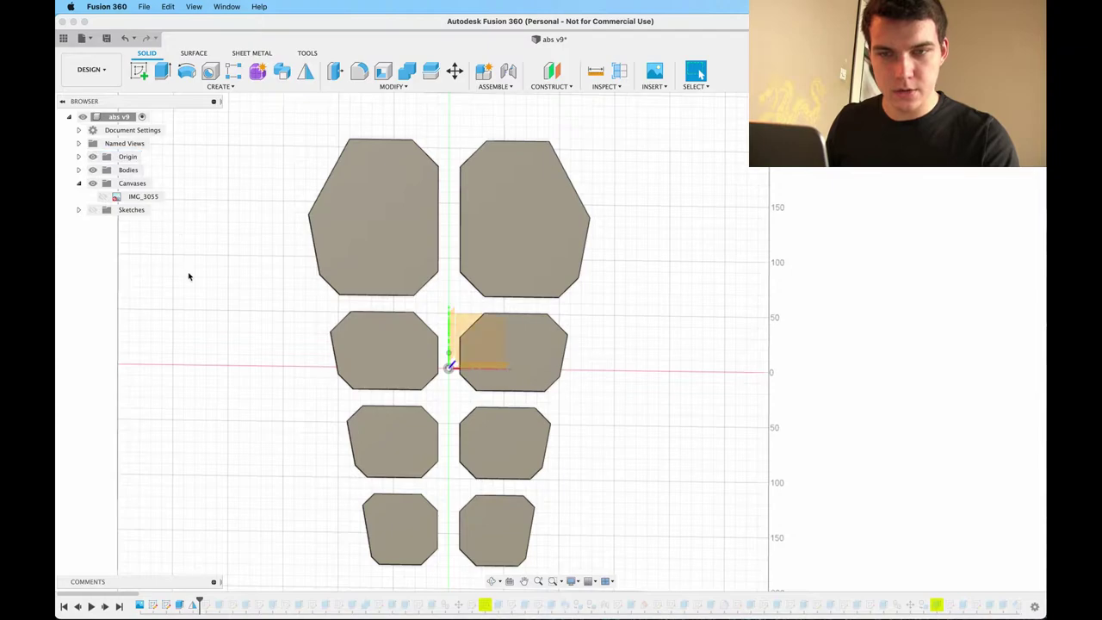
pyautogui.scroll(5, 190, 277)
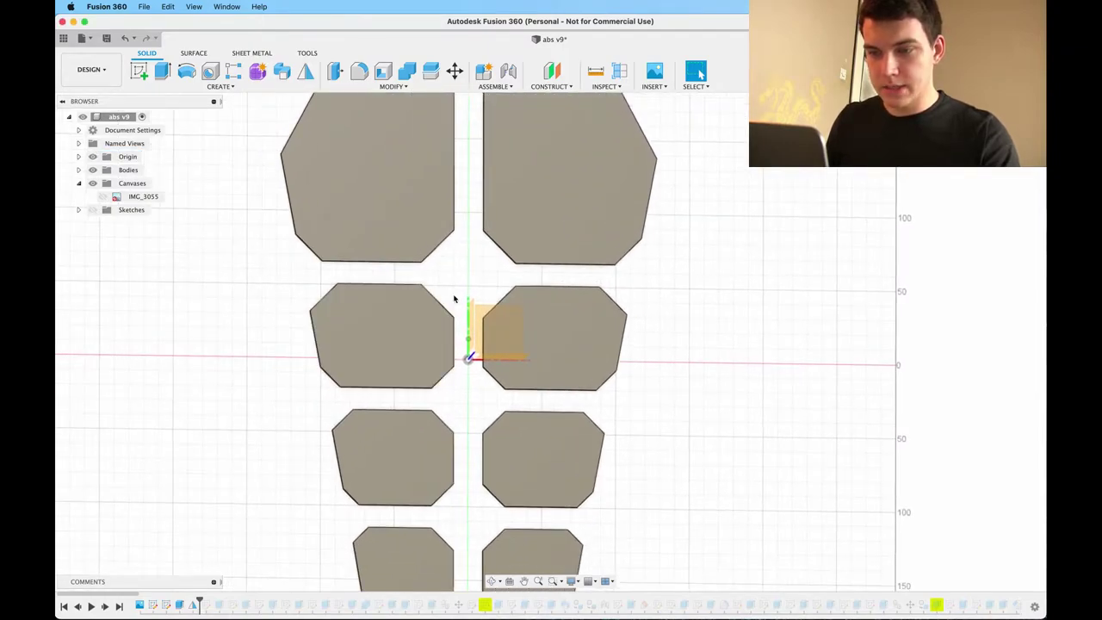
pyautogui.keyDown('shift'); pyautogui.moveTo(468, 357); pyautogui.dragTo(484, 332, button='middle'); pyautogui.keyUp('shift')
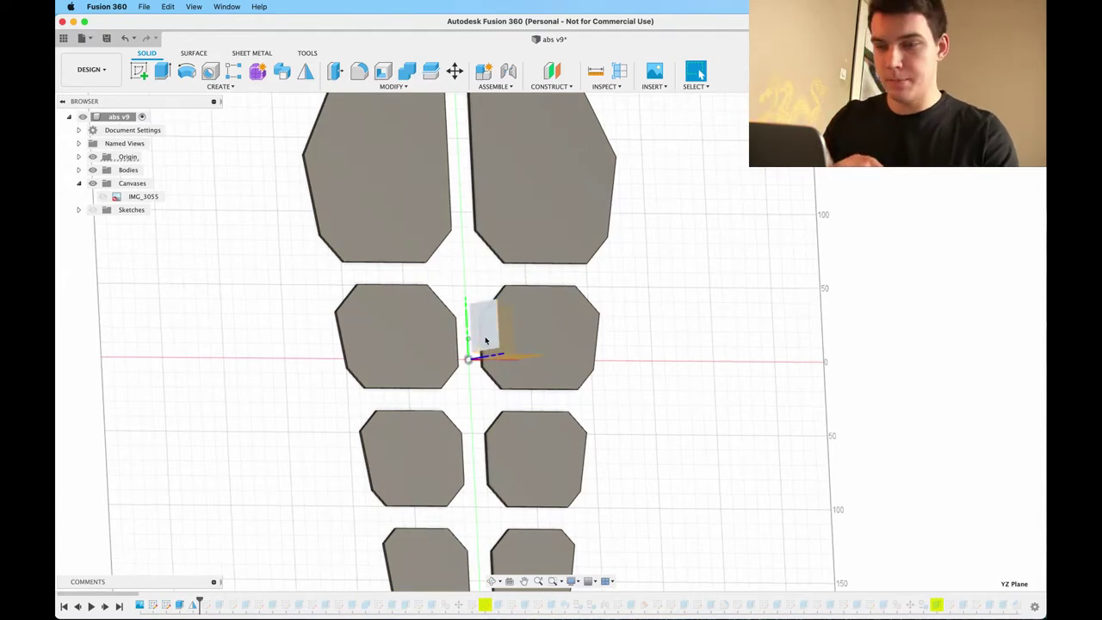
pyautogui.keyDown('shift'); pyautogui.hscroll(2, 495, 339); pyautogui.keyUp('shift')
pyautogui.scroll(-3, 494, 341)
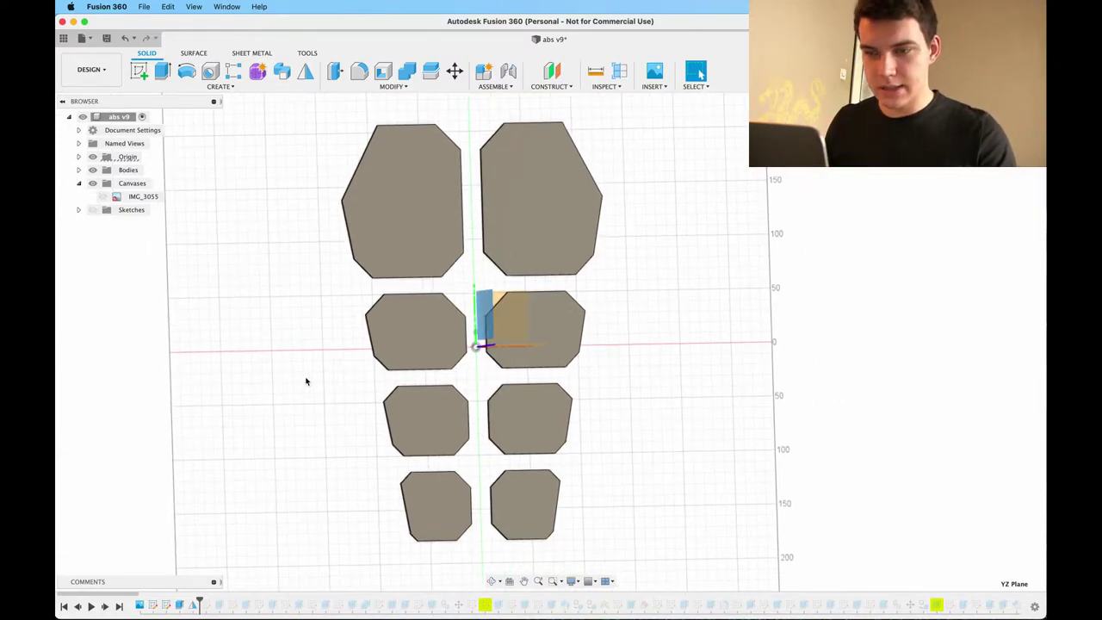
# Roll the history forward past the sketches and extrusions that cut openings in the four plates on one side.
pyautogui.hscroll(2, 306, 380)
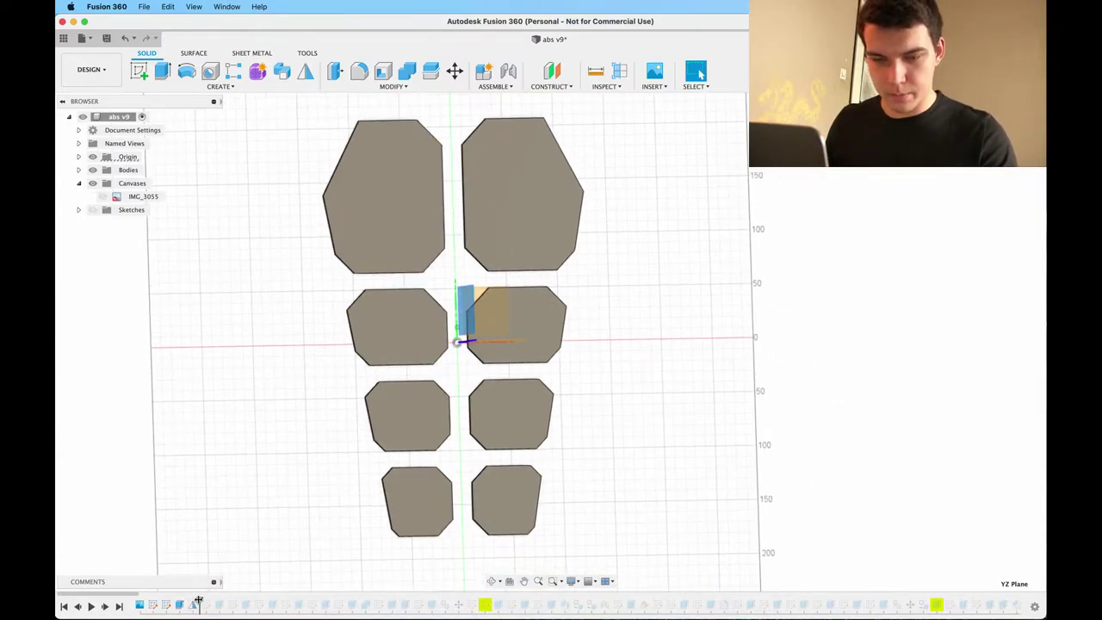
pyautogui.moveTo(198, 602); pyautogui.dragTo(306, 603)
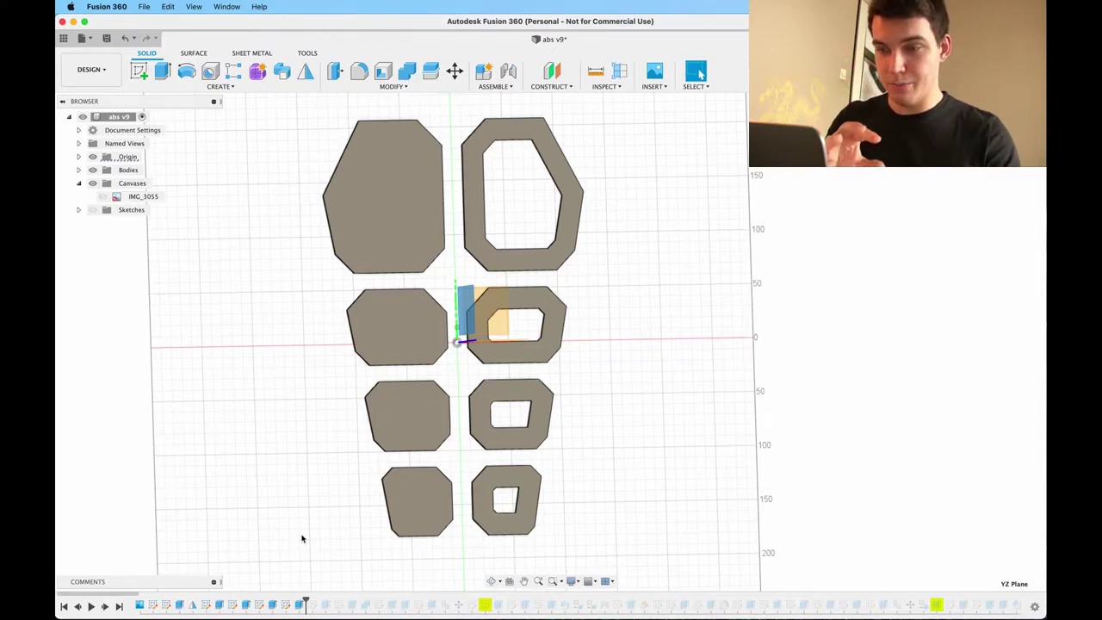
pyautogui.hscroll(2, 302, 538)
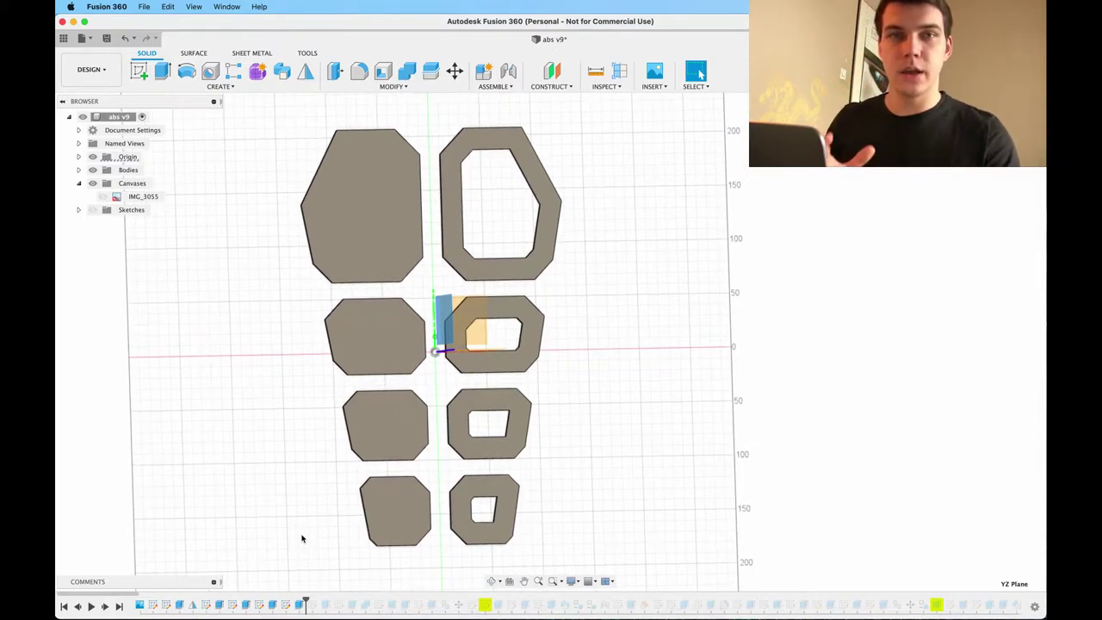
# Roll the design history forward to its end to bring in all the remaining components.
pyautogui.scroll(3, 457, 202)
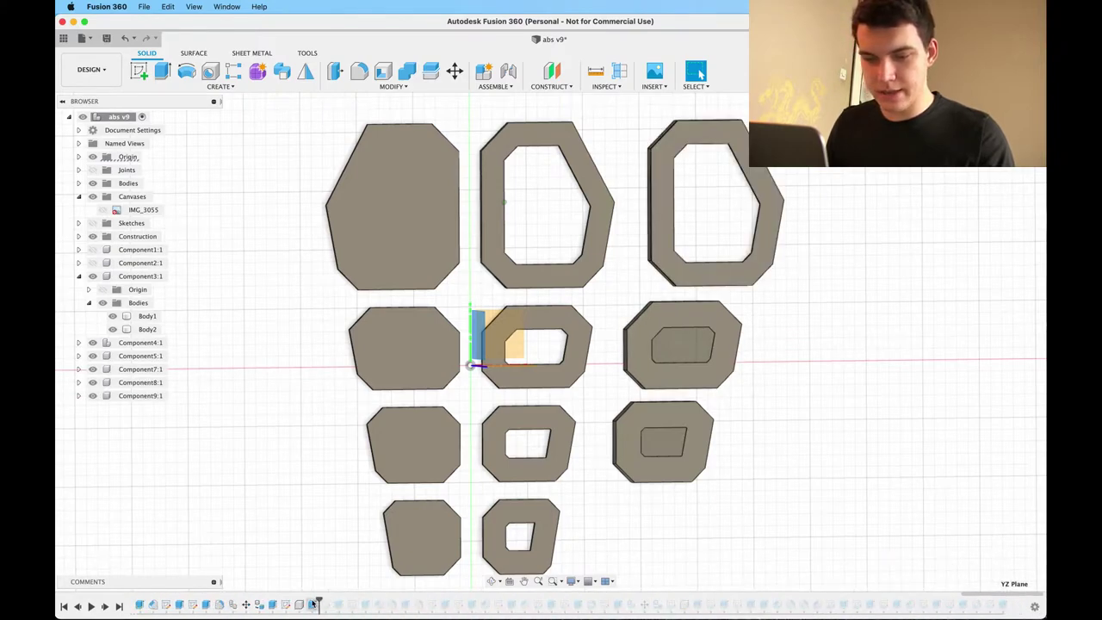
pyautogui.moveTo(379, 599); pyautogui.dragTo(958, 602)
pyautogui.hscroll(1, 939, 586)
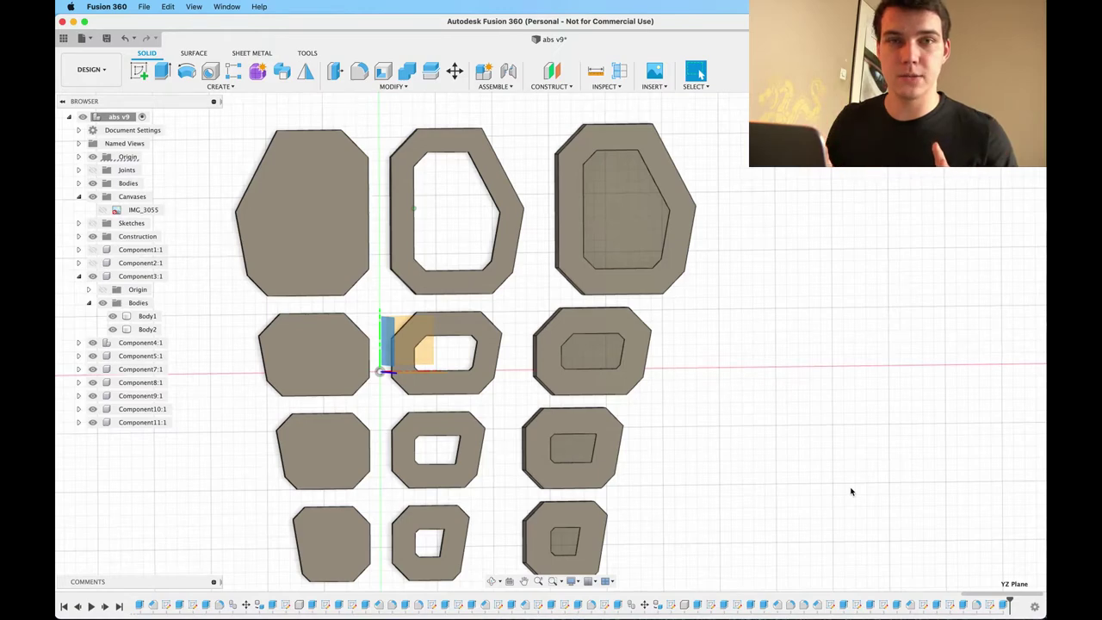
pyautogui.hscroll(2, 850, 491)
pyautogui.scroll(1, 850, 491)
pyautogui.scroll(-3, 851, 492)
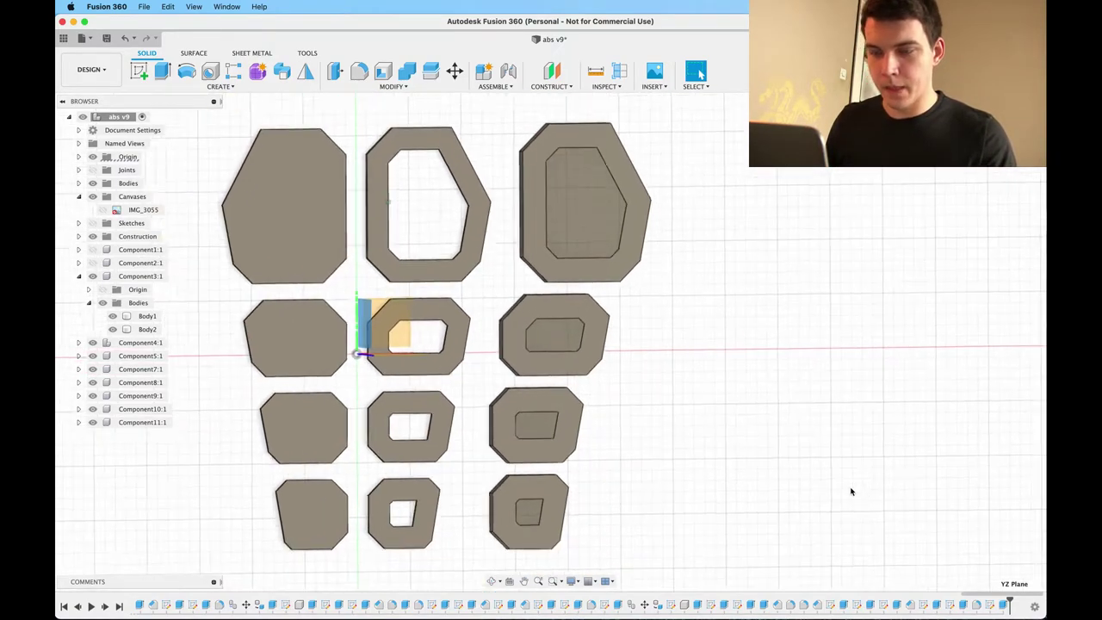
# Hide the top-level Bodies folder and select the front ring face of the largest remaining plate.
pyautogui.click(93, 184)
pyautogui.scroll(5, 387, 248)
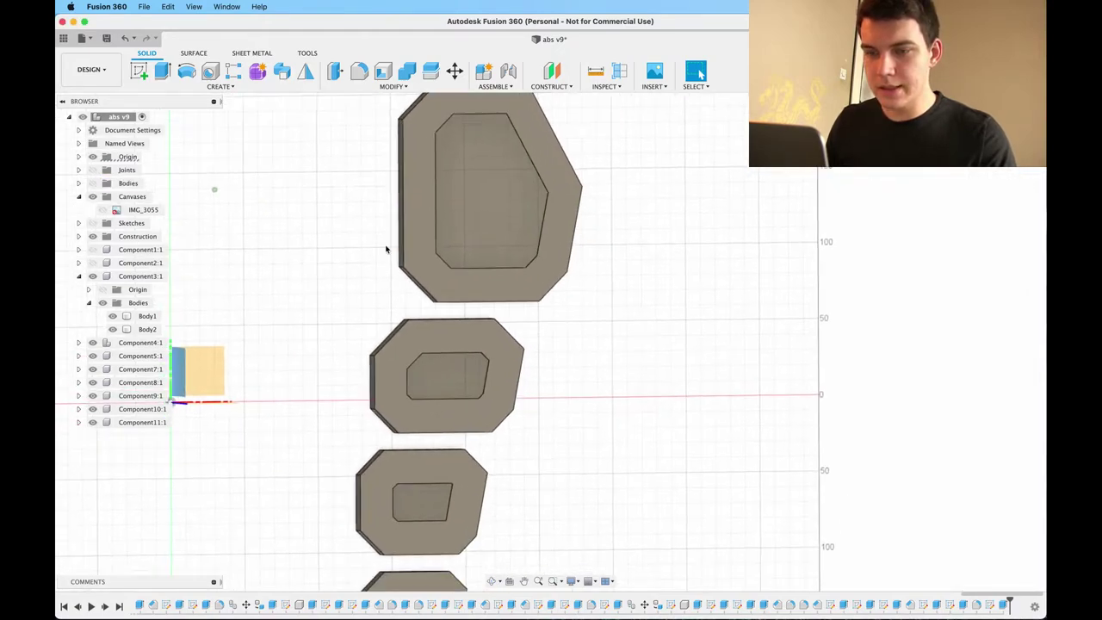
pyautogui.scroll(-3, 386, 248)
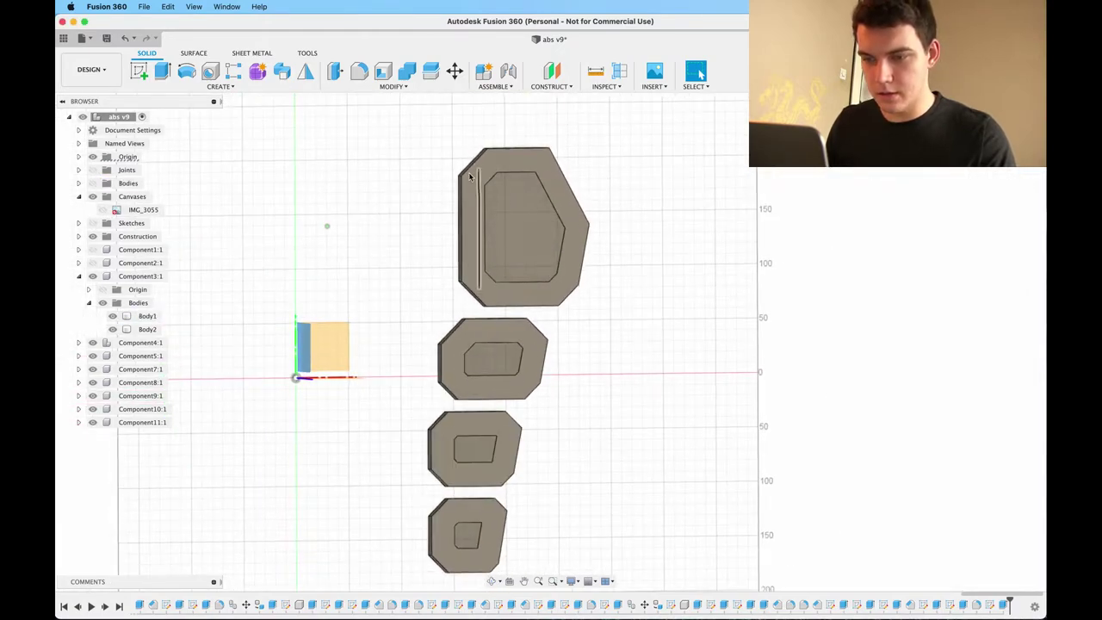
pyautogui.click(476, 178)
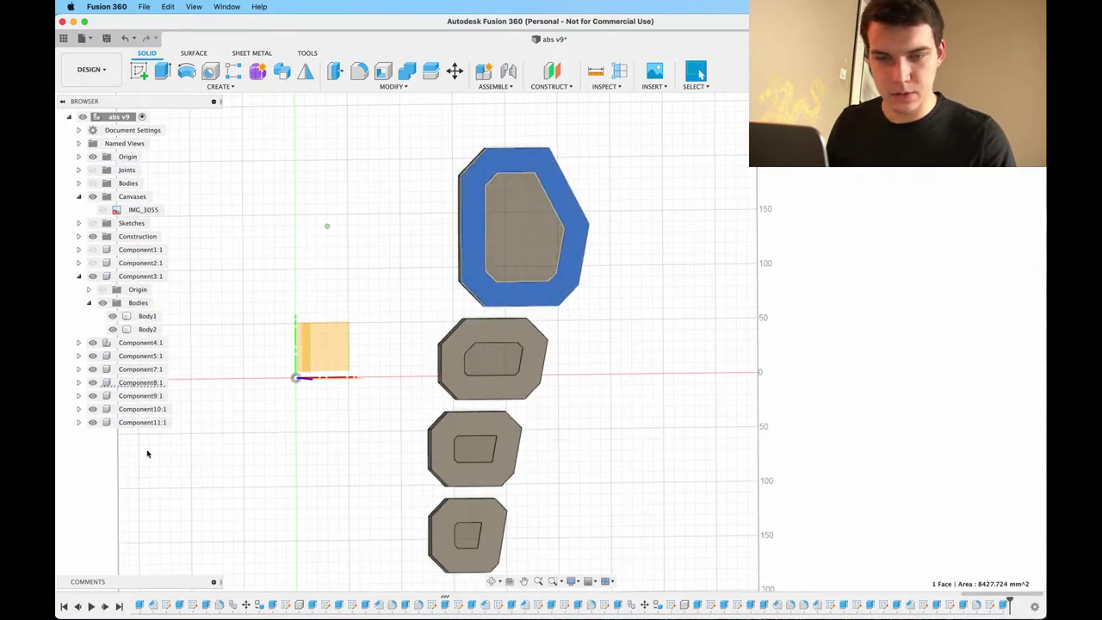
# Hide every component listed below Component3 so only its plate stays shown, and clear the ring face selection.
pyautogui.click(92, 421)
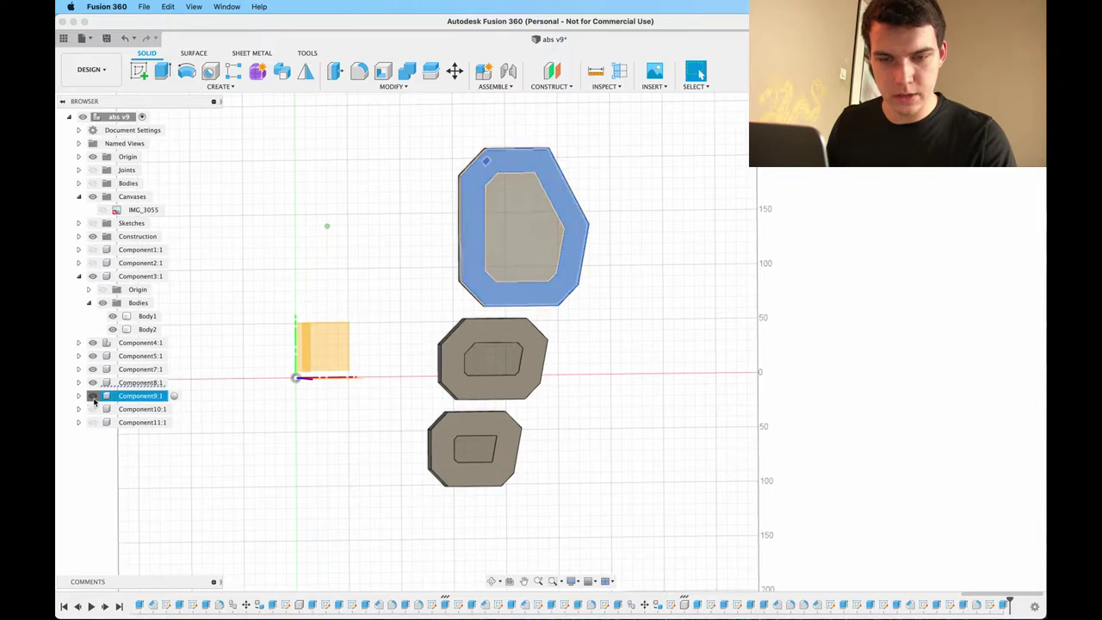
pyautogui.click(92, 396)
pyautogui.click(93, 368)
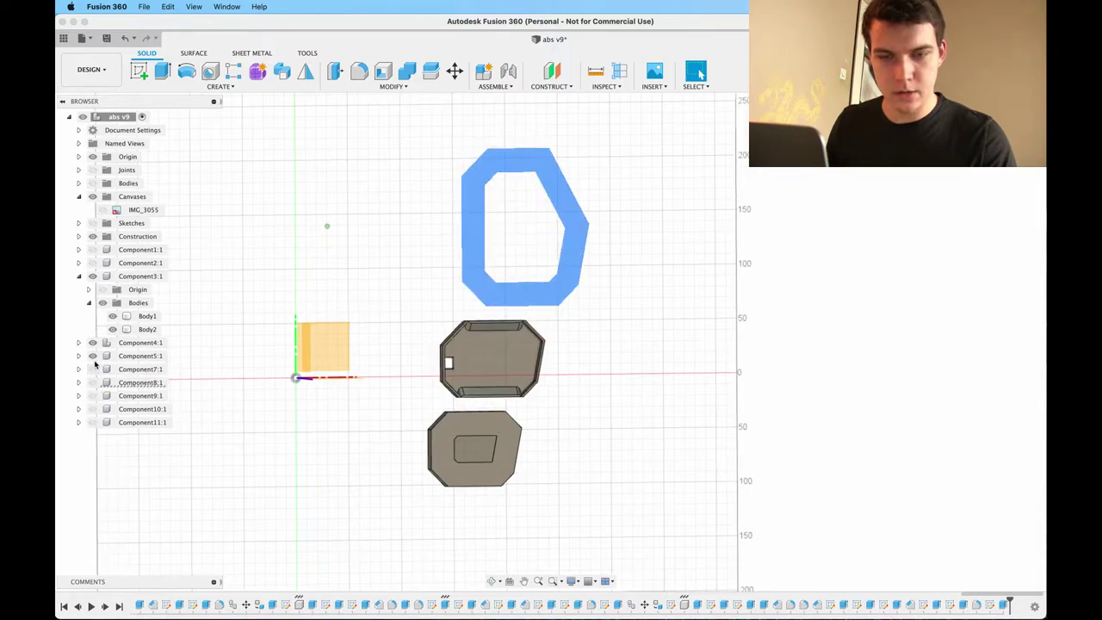
pyautogui.click(93, 358)
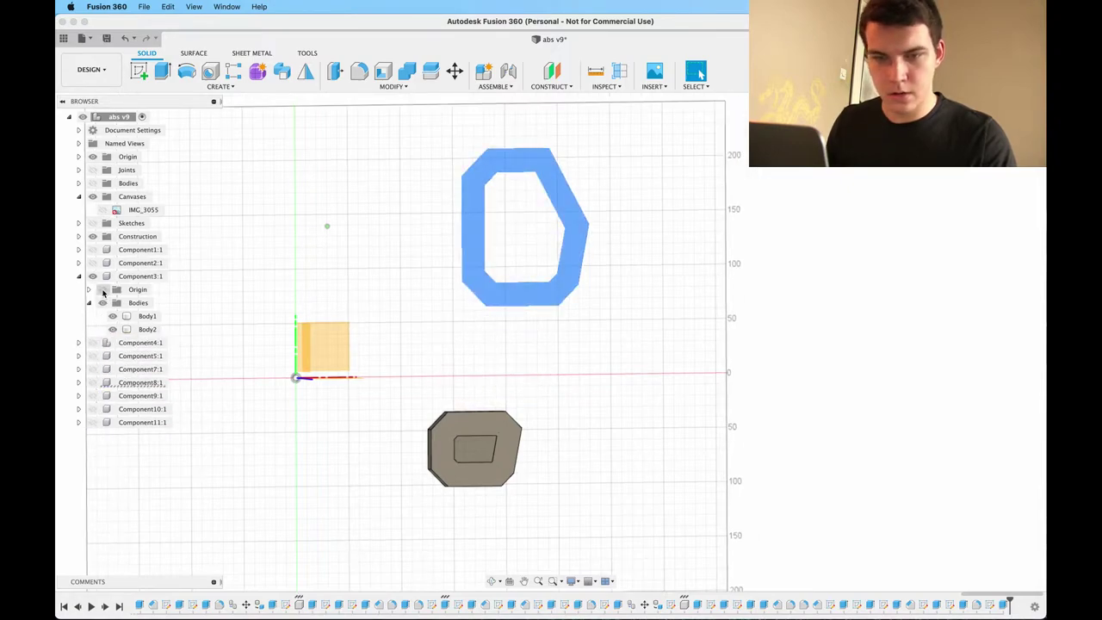
pyautogui.click(427, 242)
pyautogui.scroll(-3, 470, 290)
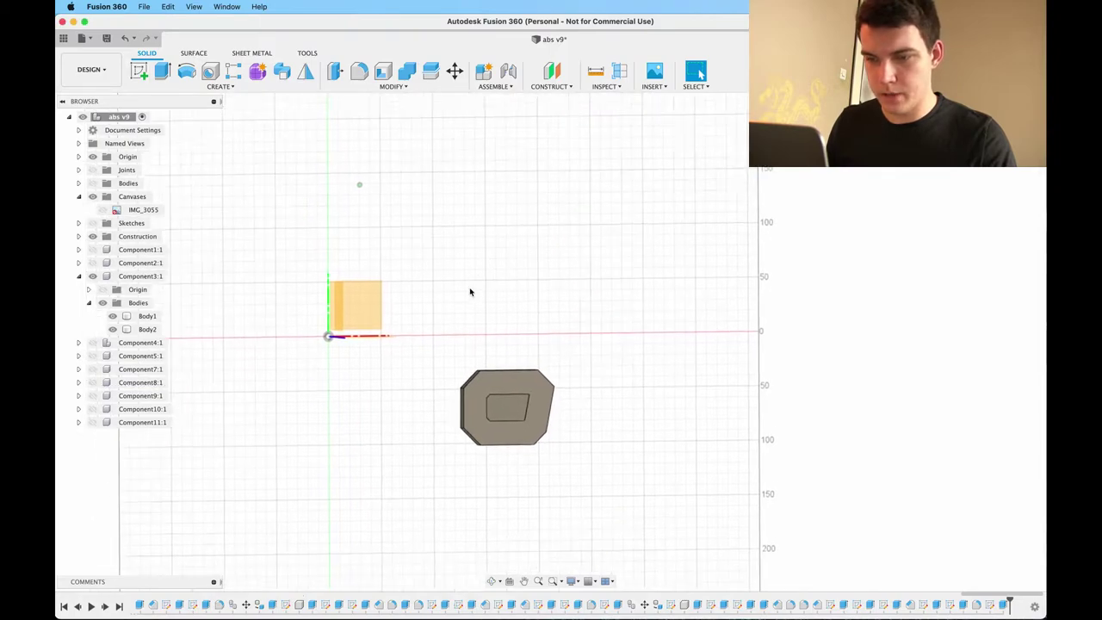
pyautogui.scroll(3, 470, 291)
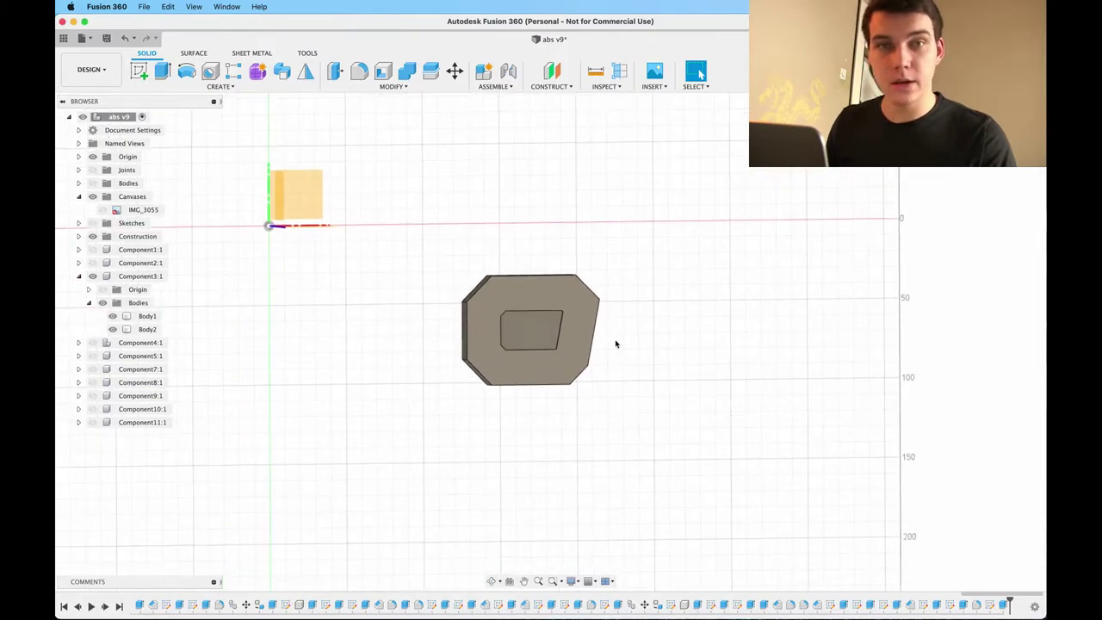
# Hide Body1 of Component3 and examine the hollow inside of Body2 with its sloped rails and square opening.
pyautogui.click(563, 342)
pyautogui.scroll(2, 560, 346)
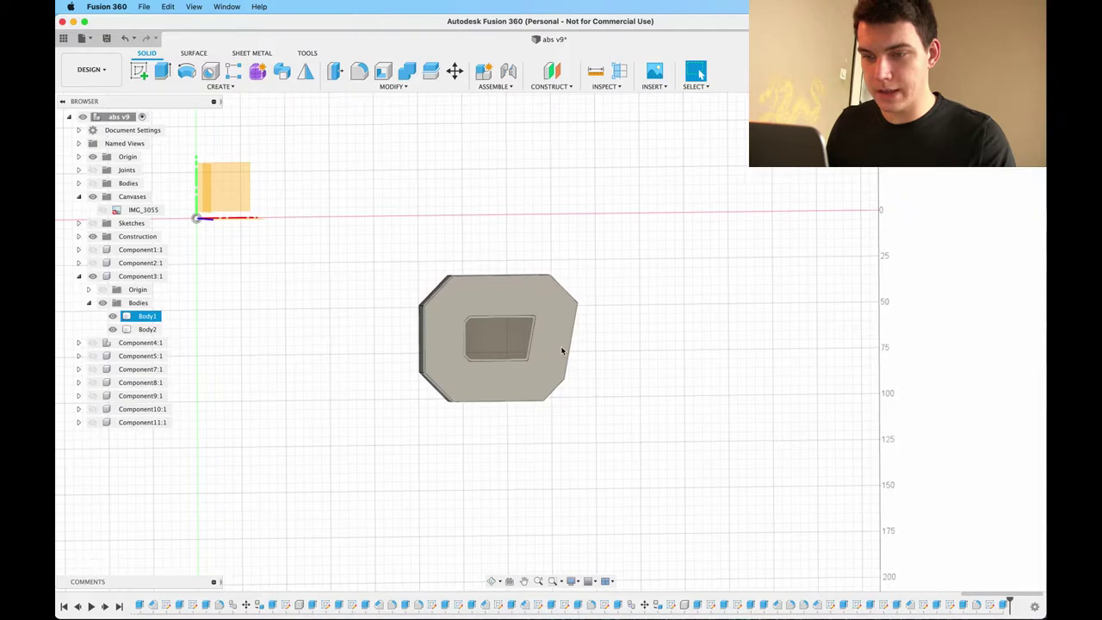
pyautogui.click(602, 345)
pyautogui.keyDown('shift'); pyautogui.hscroll(-5, 603, 346); pyautogui.keyUp('shift')
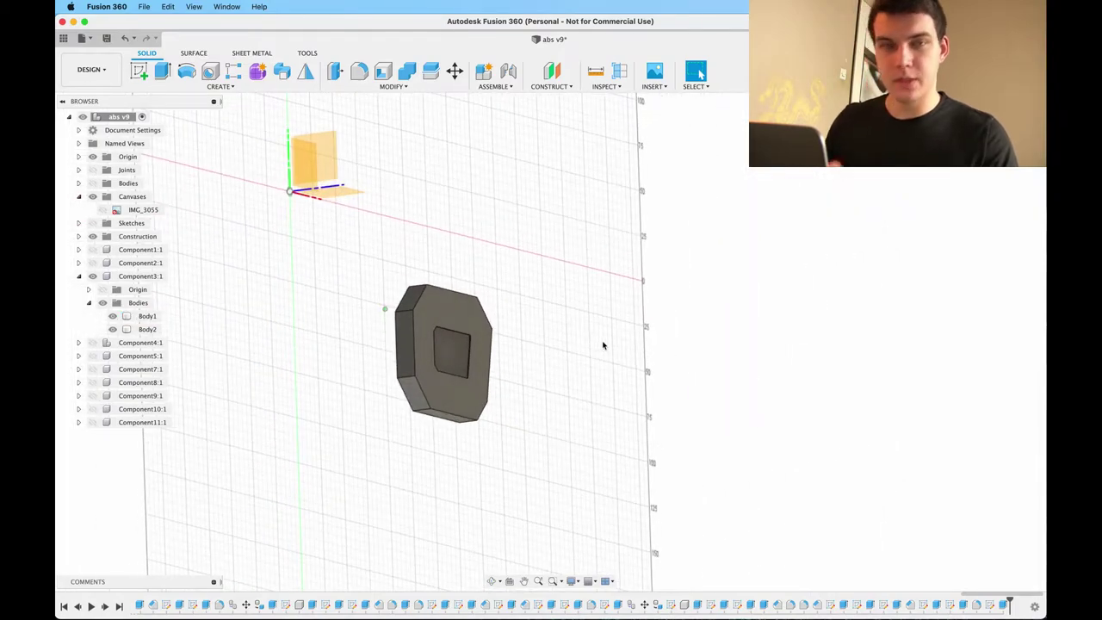
pyautogui.click(113, 316)
pyautogui.keyDown('shift'); pyautogui.hscroll(5, 378, 369); pyautogui.keyUp('shift')
pyautogui.scroll(4, 378, 369)
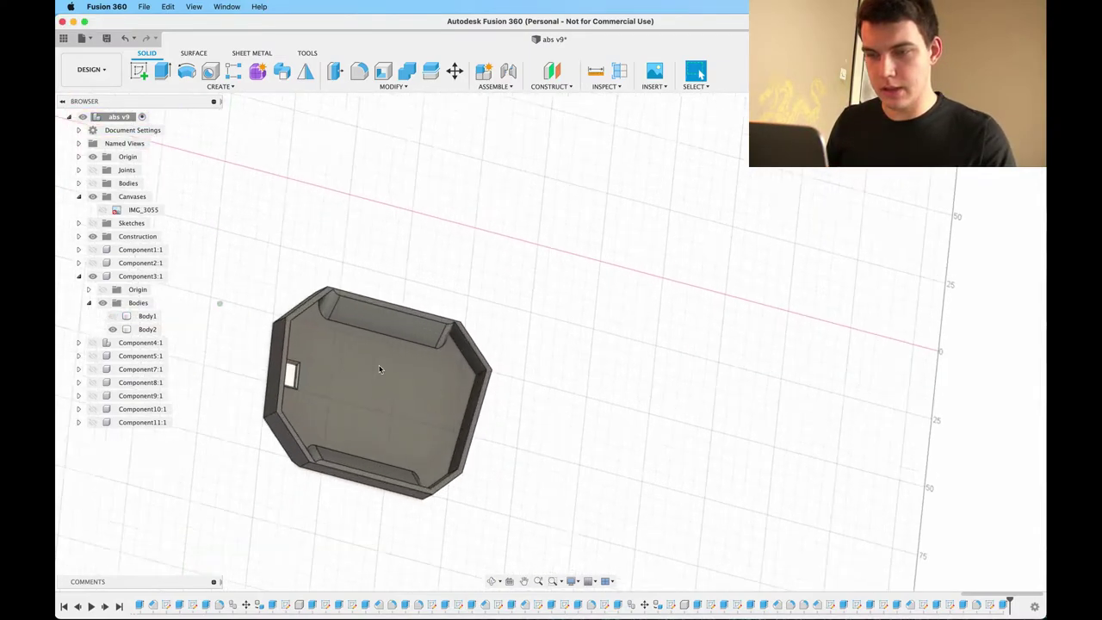
pyautogui.hscroll(-4, 379, 370)
pyautogui.keyDown('shift'); pyautogui.hscroll(3, 379, 369); pyautogui.keyUp('shift')
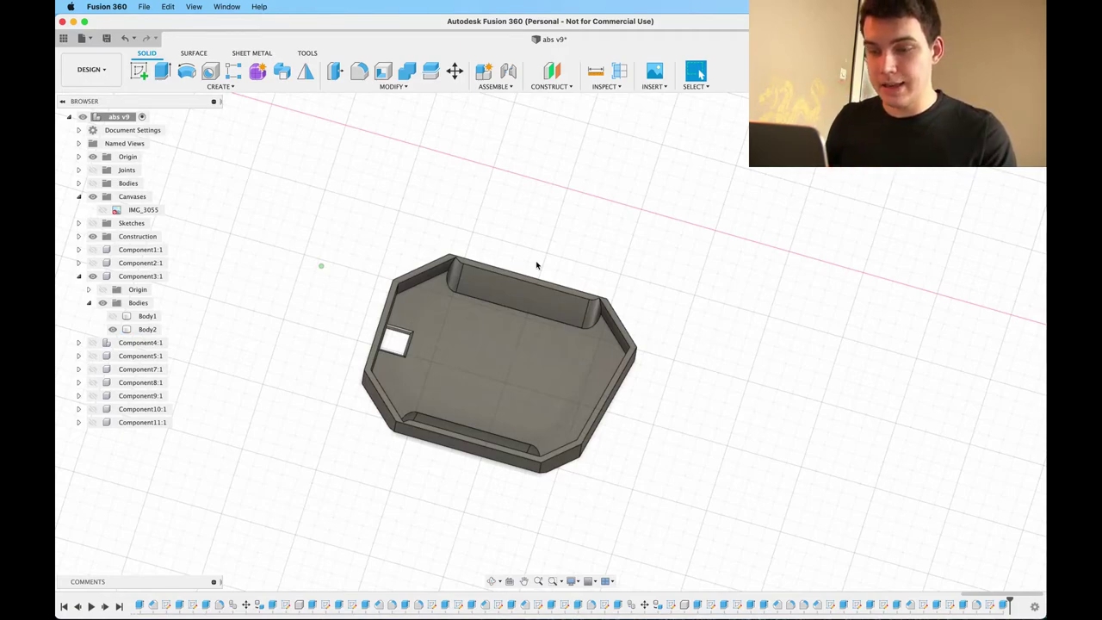
pyautogui.keyDown('shift'); pyautogui.hscroll(3, 536, 265); pyautogui.keyUp('shift')
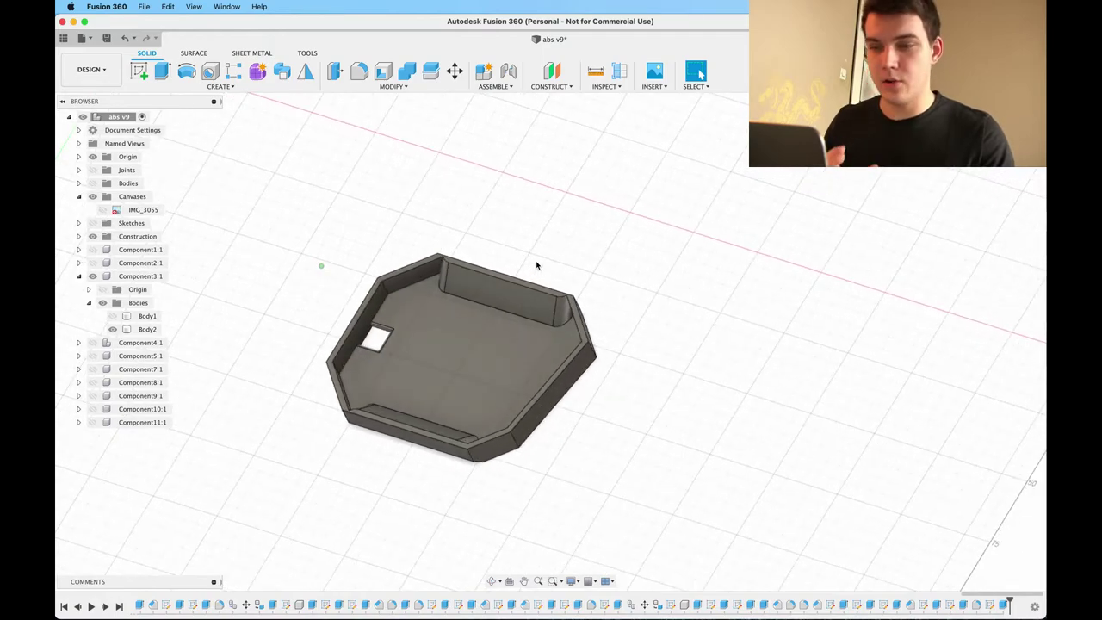
pyautogui.keyDown('shift'); pyautogui.hscroll(-2, 536, 265); pyautogui.keyUp('shift')
pyautogui.keyDown('shift'); pyautogui.hscroll(5, 526, 253); pyautogui.keyUp('shift')
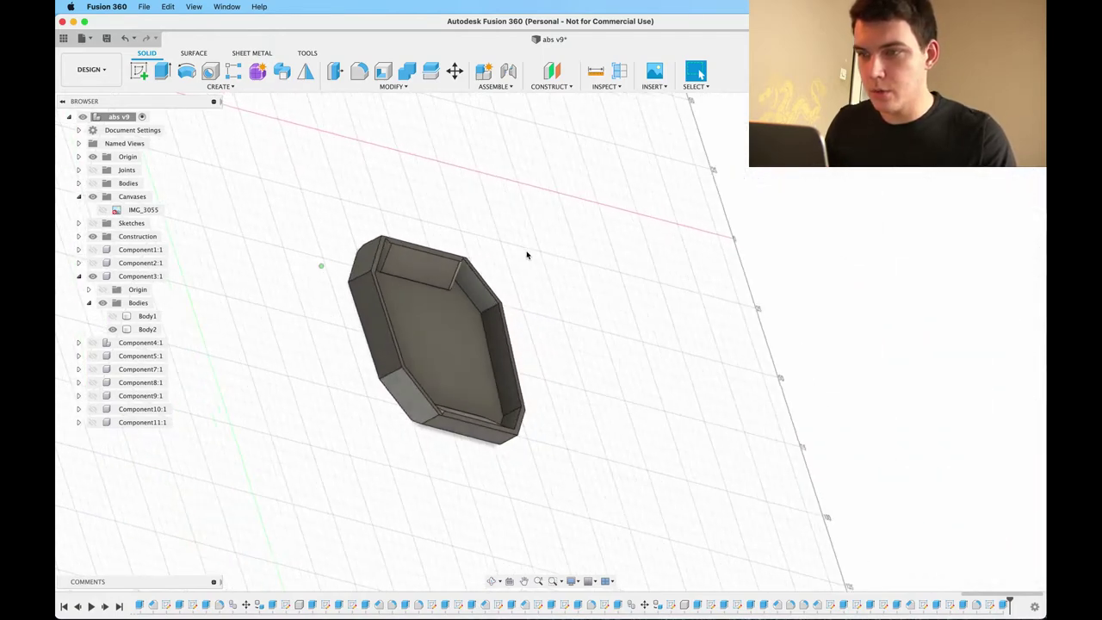
# Preview a section analysis of Body2 from its outer side face at -30 mm, examine the cut profile side-on, and cancel it.
pyautogui.click(621, 75)
pyautogui.click(354, 310)
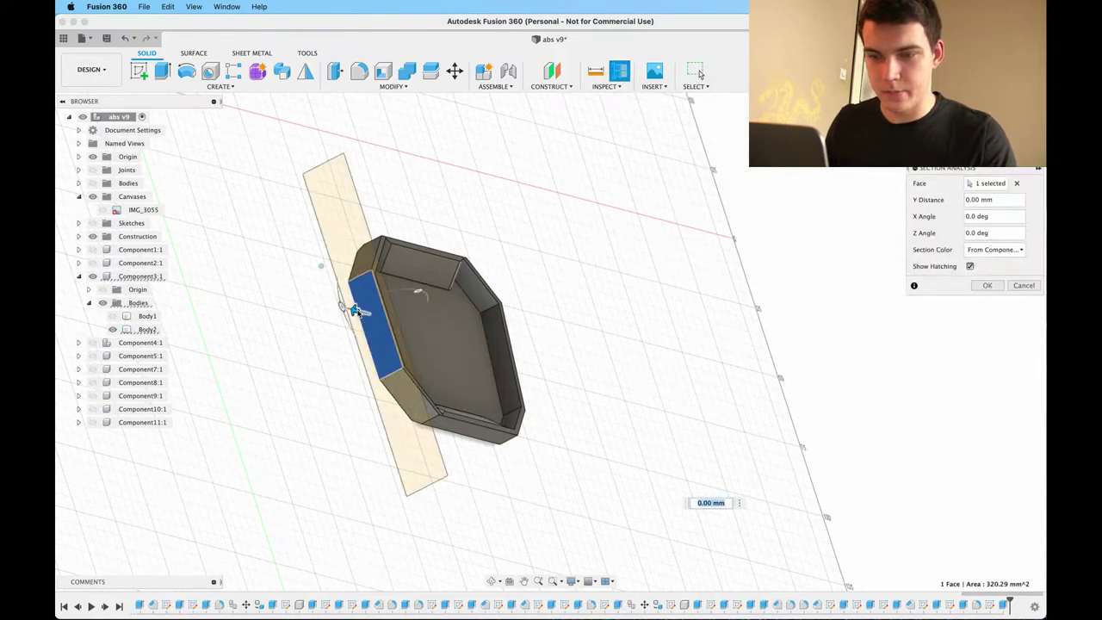
pyautogui.moveTo(355, 309); pyautogui.dragTo(403, 322)
pyautogui.keyDown('shift'); pyautogui.moveTo(694, 207); pyautogui.dragTo(726, 190, button='middle'); pyautogui.keyUp('shift')
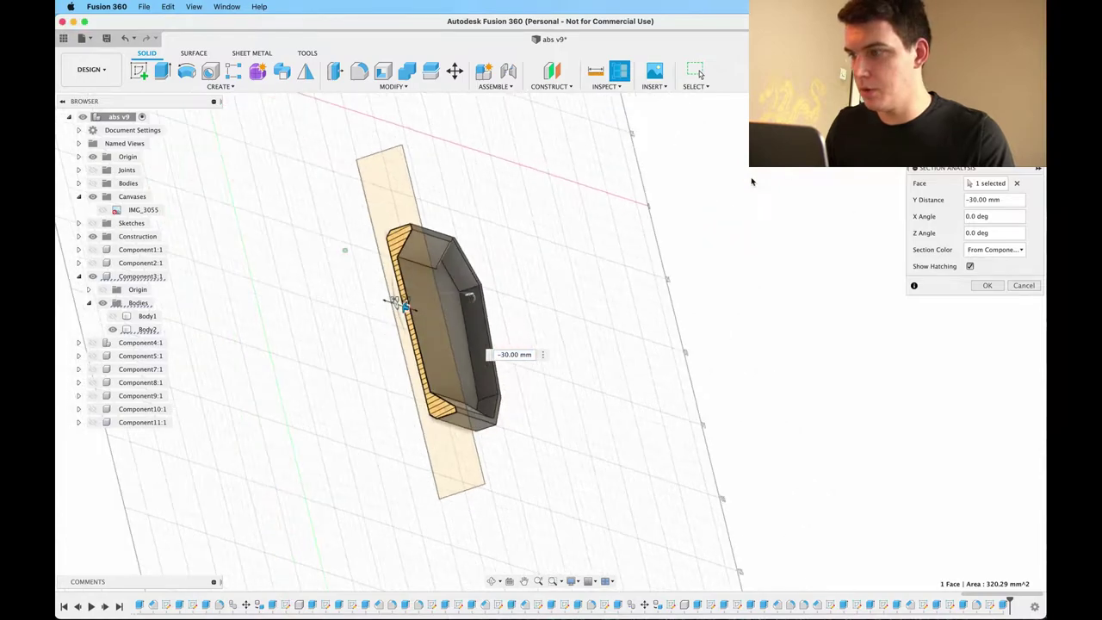
pyautogui.click(1016, 112)
pyautogui.scroll(3, 374, 452)
pyautogui.scroll(-3, 374, 453)
pyautogui.hscroll(-2, 374, 453)
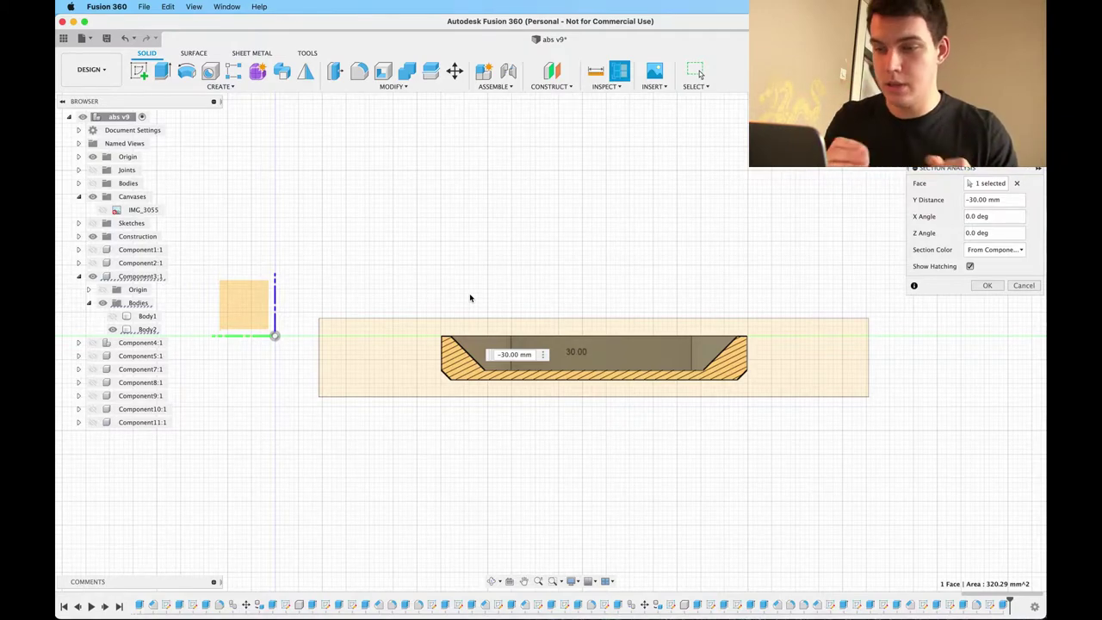
pyautogui.hscroll(3, 470, 294)
pyautogui.press('Escape')
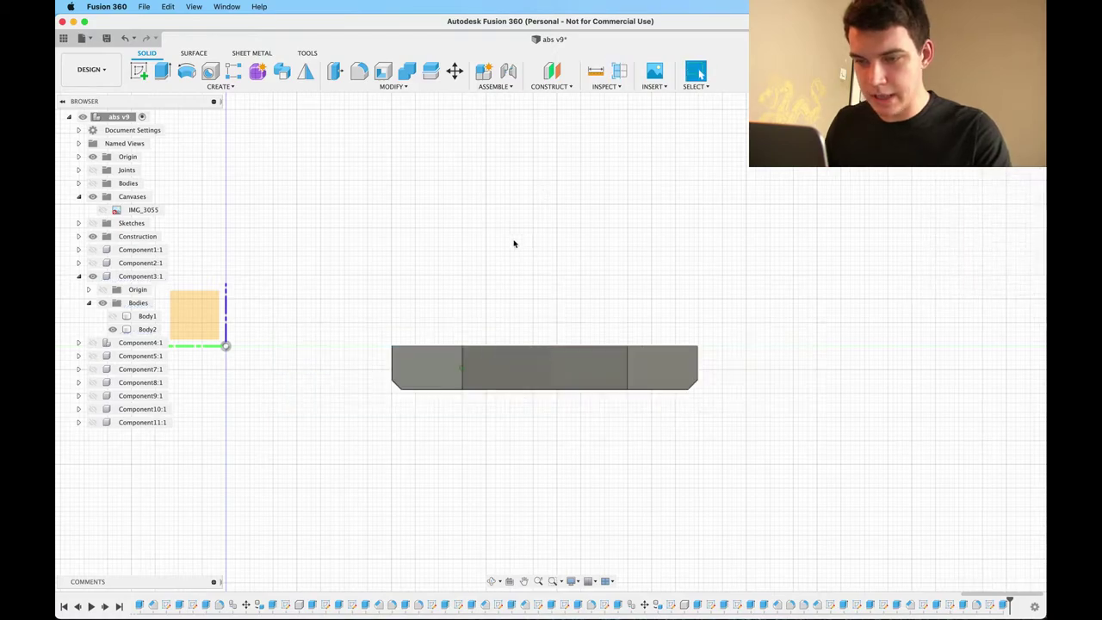
# Measure the distance between the two long edges of the sloped rail face inside Body2.
pyautogui.keyDown('shift'); pyautogui.scroll(5, 486, 258); pyautogui.keyUp('shift')
pyautogui.hscroll(5, 485, 262)
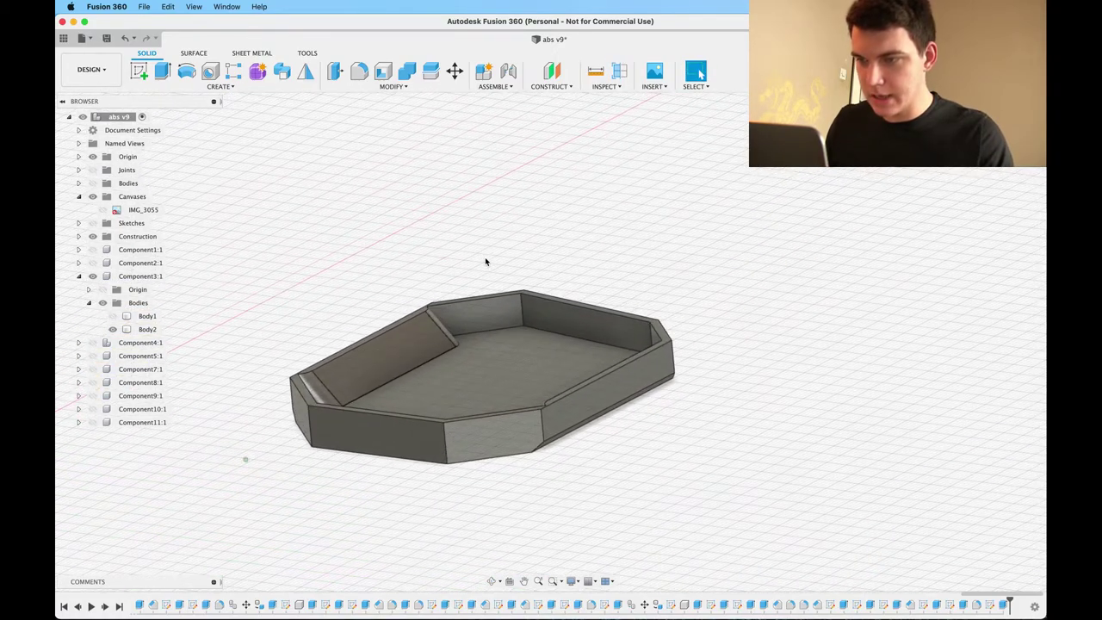
pyautogui.keyDown('shift'); pyautogui.scroll(6, 485, 262); pyautogui.keyUp('shift')
pyautogui.hscroll(-3, 485, 261)
pyautogui.hscroll(-1, 485, 260)
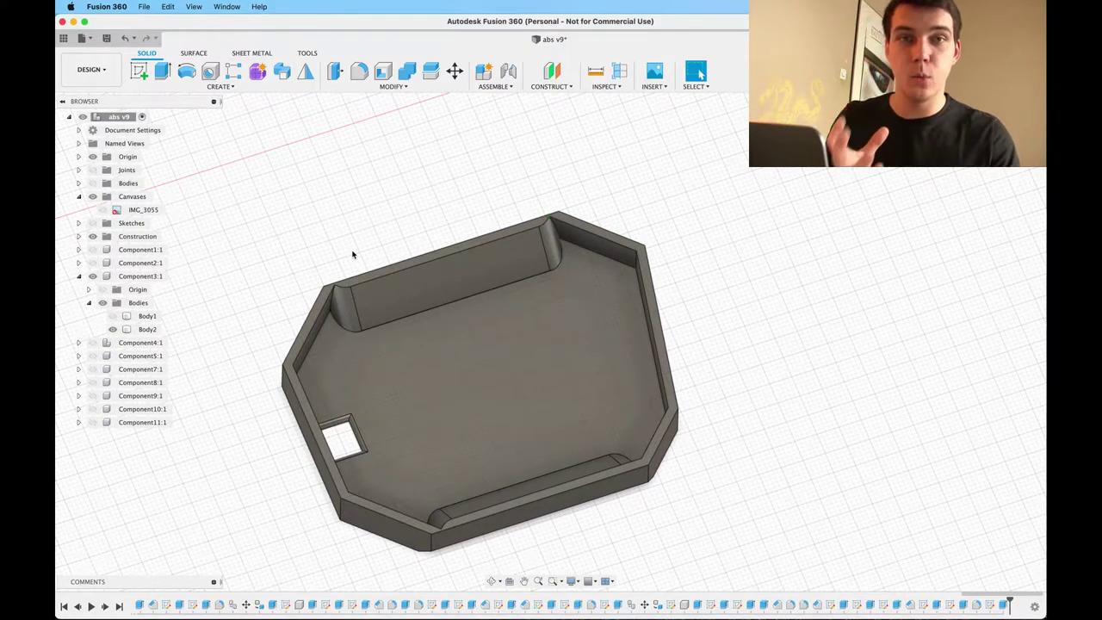
pyautogui.click(387, 286)
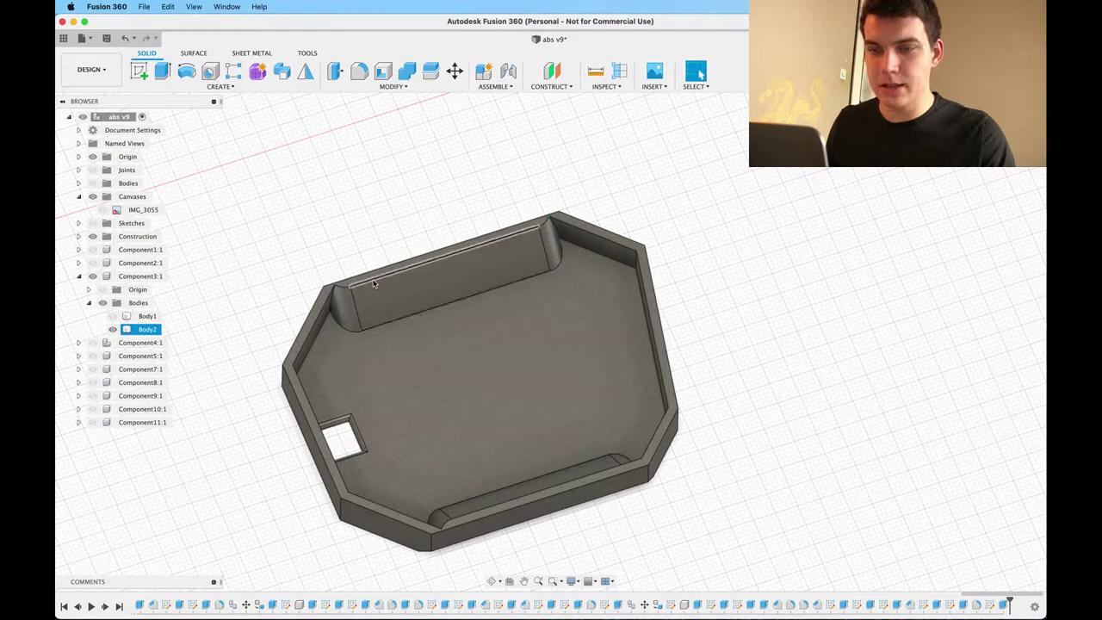
pyautogui.click(352, 200)
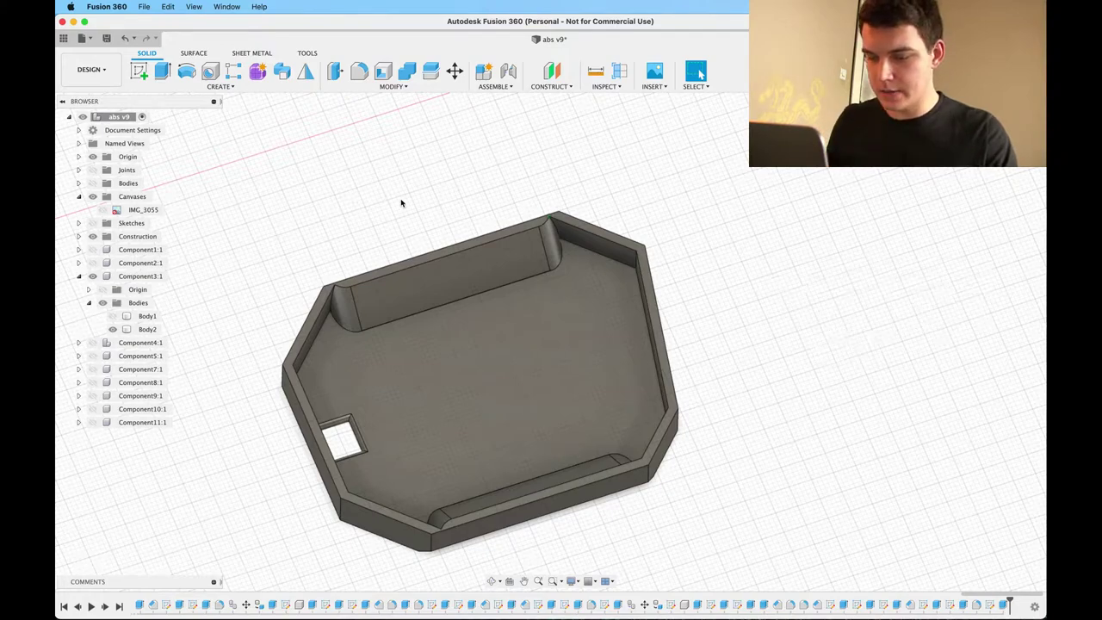
pyautogui.press('i')
pyautogui.click(433, 310)
pyautogui.click(412, 274)
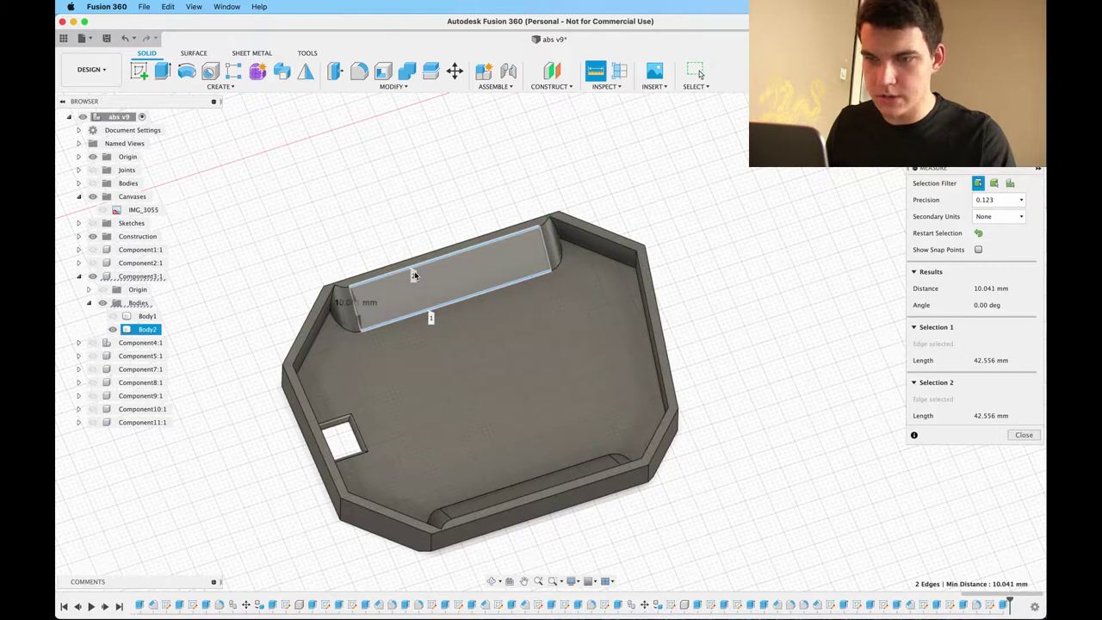
pyautogui.scroll(5, 396, 282)
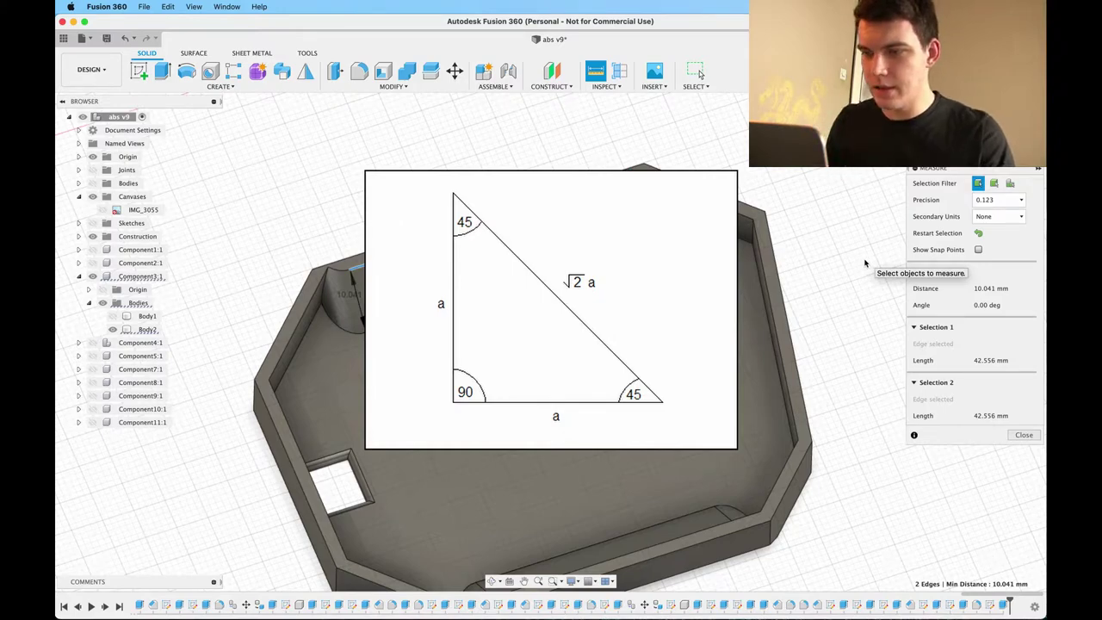
pyautogui.click(859, 261)
# Check the width dimensions of the two long rail rectangles in Body2's sketch and finish the sketch.
pyautogui.scroll(-1, 504, 381)
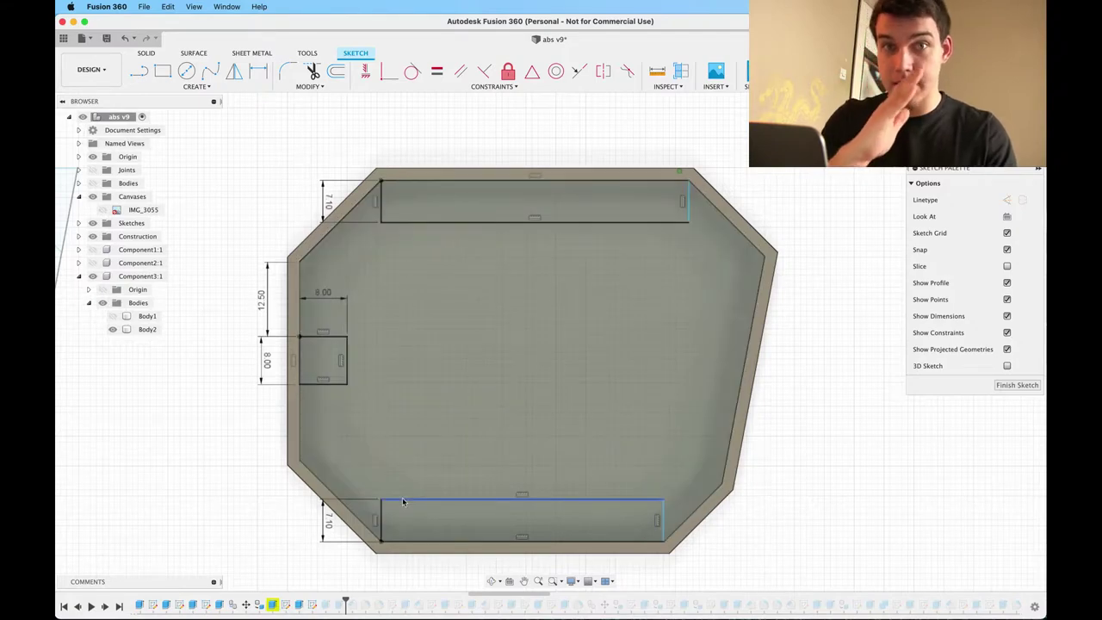
pyautogui.click(363, 235)
pyautogui.click(334, 189)
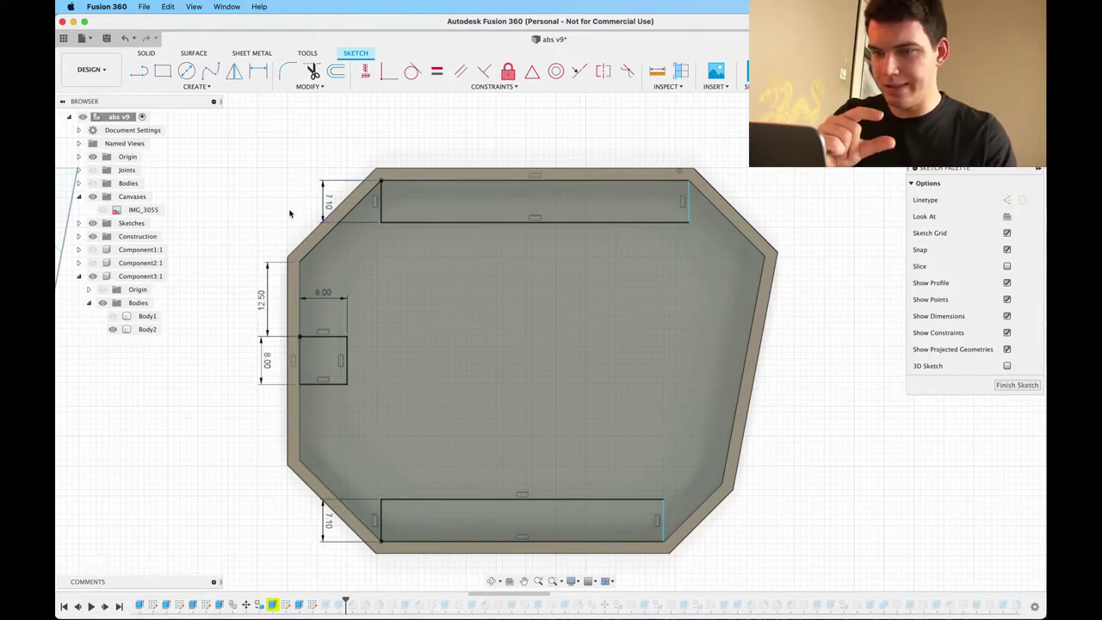
pyautogui.click(1016, 385)
# Roll the design history forward past the chamfer and fillets that shape the two rails inside Body2.
pyautogui.click(420, 328)
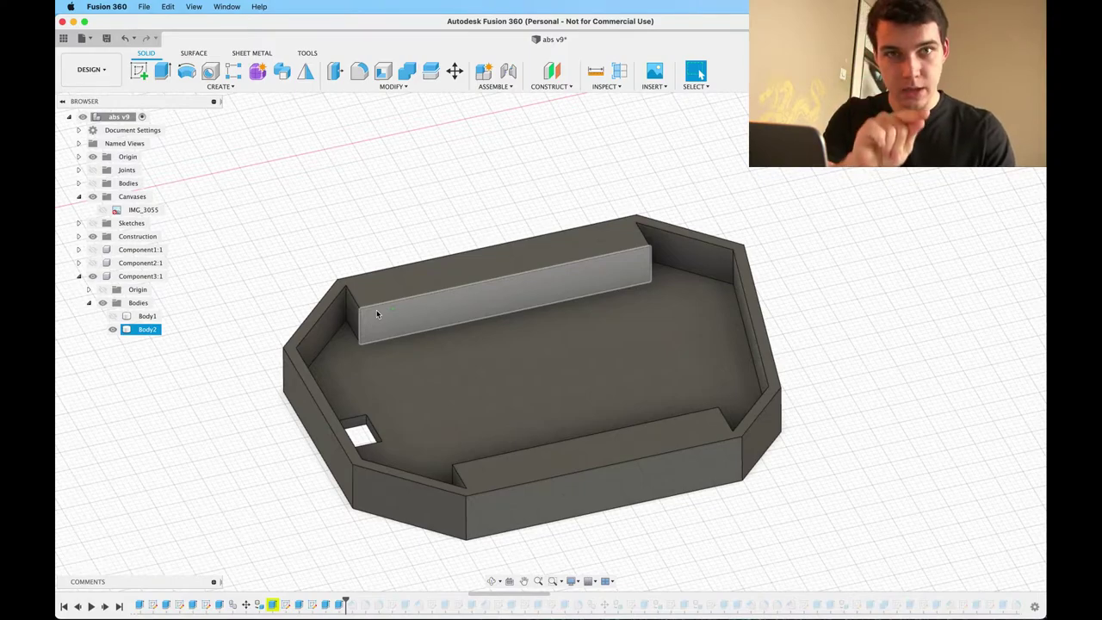
pyautogui.click(371, 548)
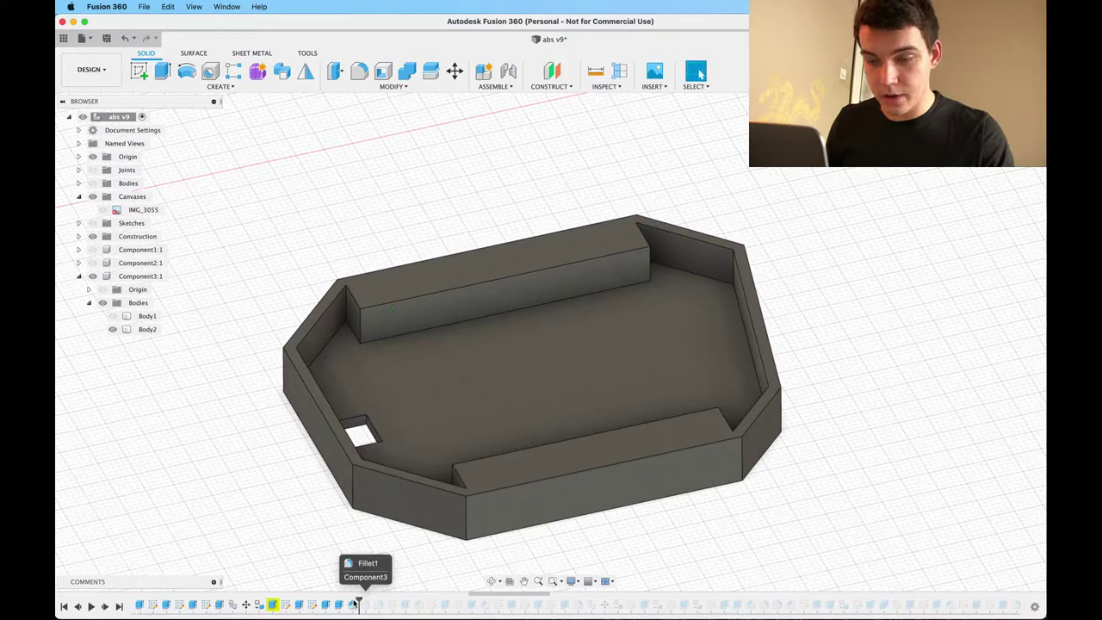
pyautogui.click(365, 348)
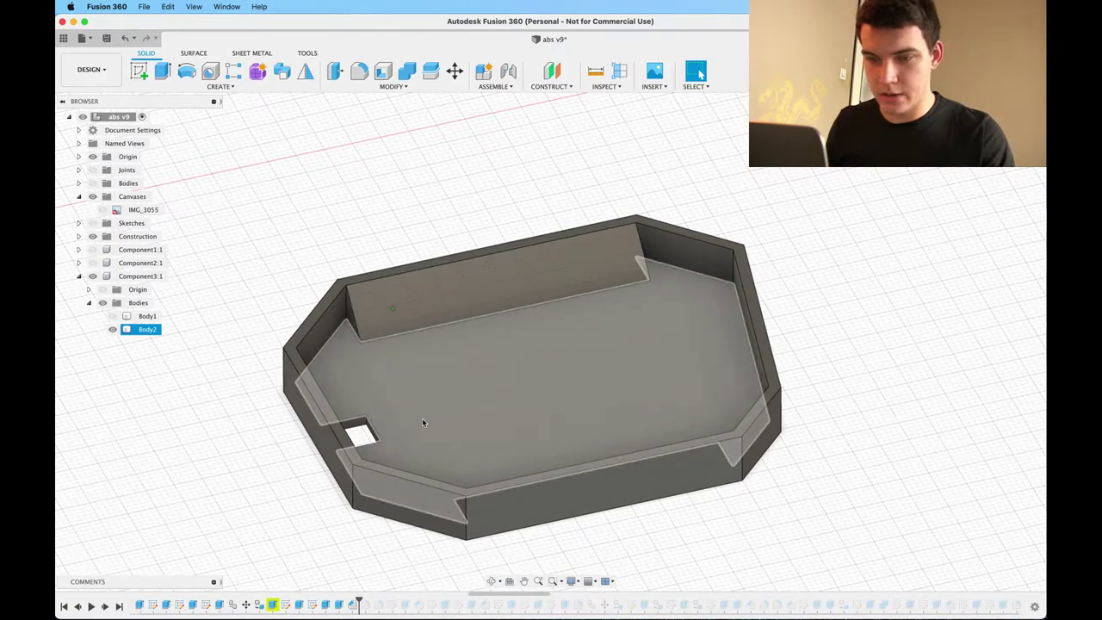
pyautogui.moveTo(407, 502); pyautogui.dragTo(393, 504, button='middle')
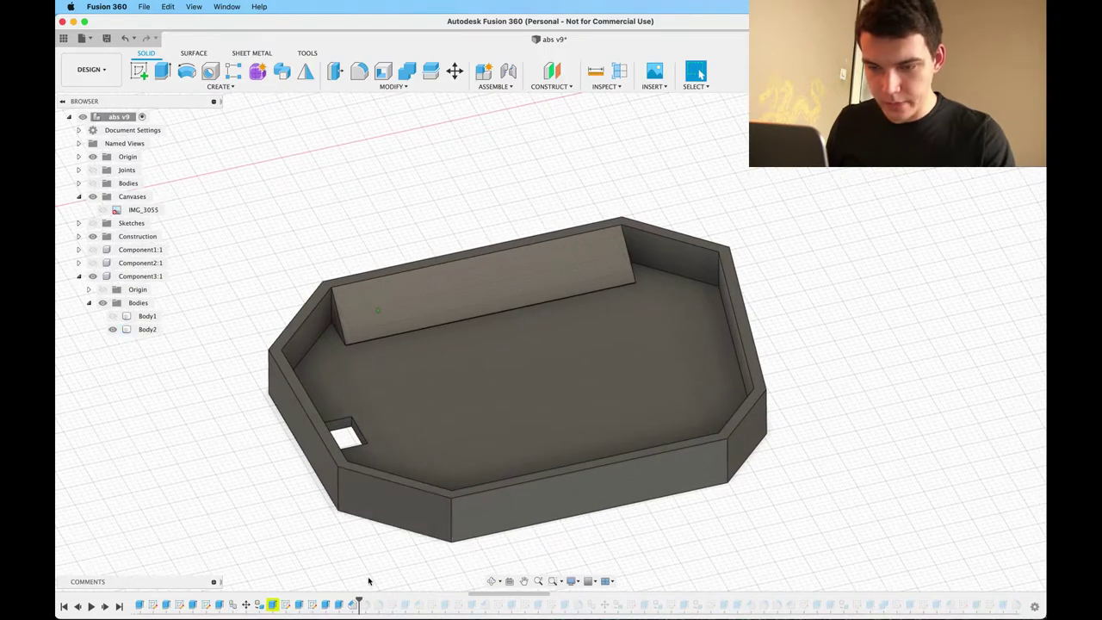
pyautogui.moveTo(359, 600); pyautogui.dragTo(385, 601)
# Examine the filleted rail ends and select the sloped face of each rail in turn.
pyautogui.keyDown('shift'); pyautogui.moveTo(351, 494); pyautogui.dragTo(627, 276, button='middle'); pyautogui.keyUp('shift')
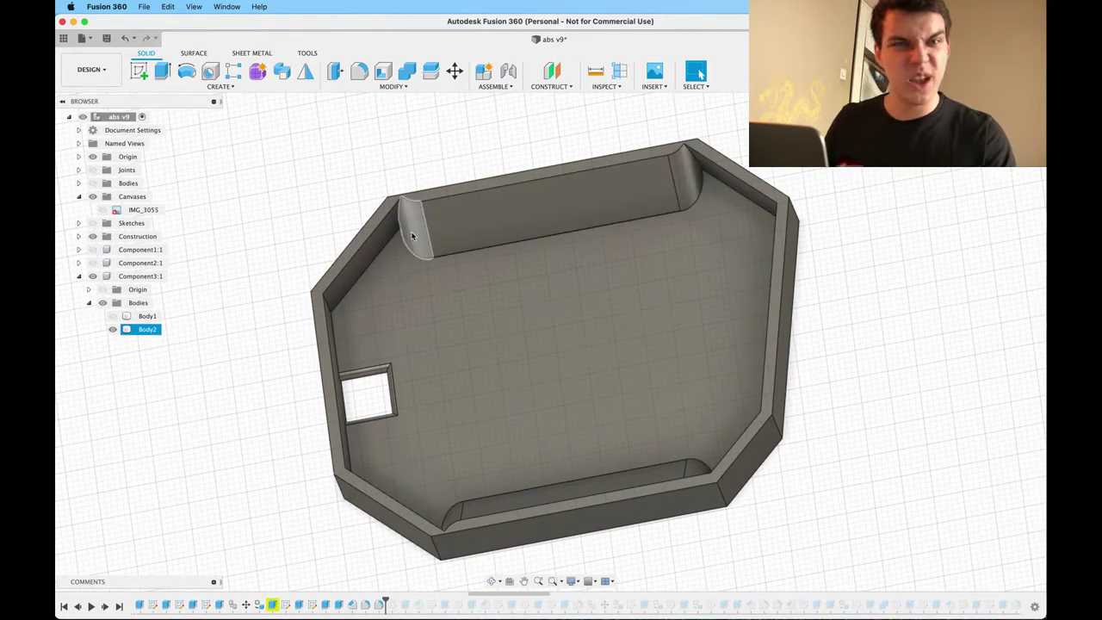
pyautogui.keyDown('shift'); pyautogui.moveTo(412, 236); pyautogui.dragTo(356, 371, button='middle'); pyautogui.keyUp('shift')
pyautogui.keyDown('shift'); pyautogui.moveTo(401, 418); pyautogui.dragTo(395, 408, button='middle'); pyautogui.keyUp('shift')
pyautogui.click(394, 408)
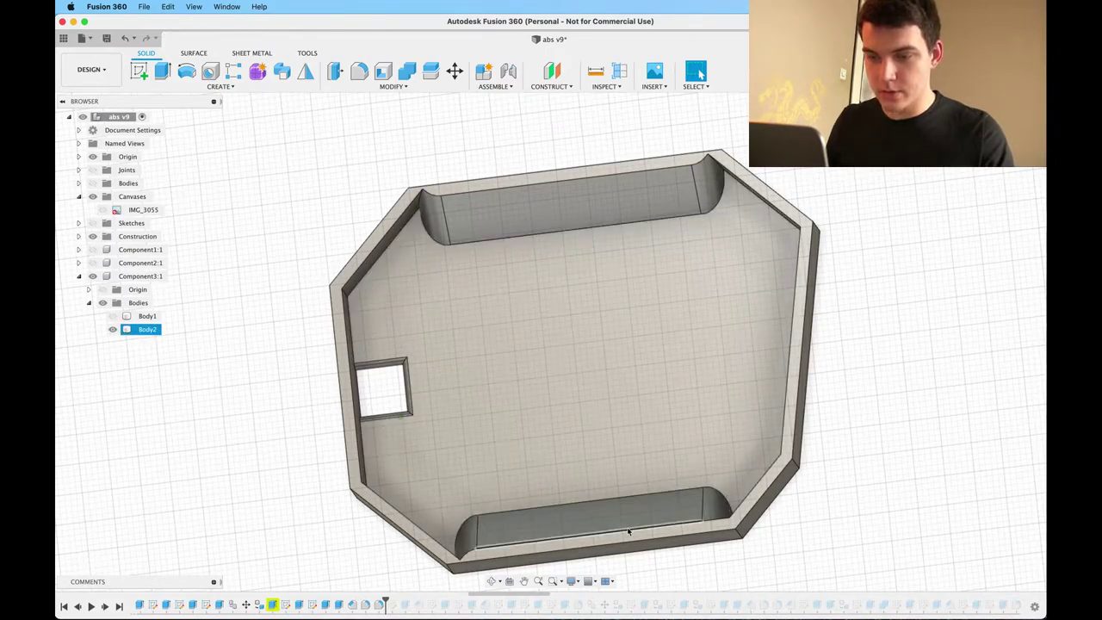
pyautogui.click(667, 514)
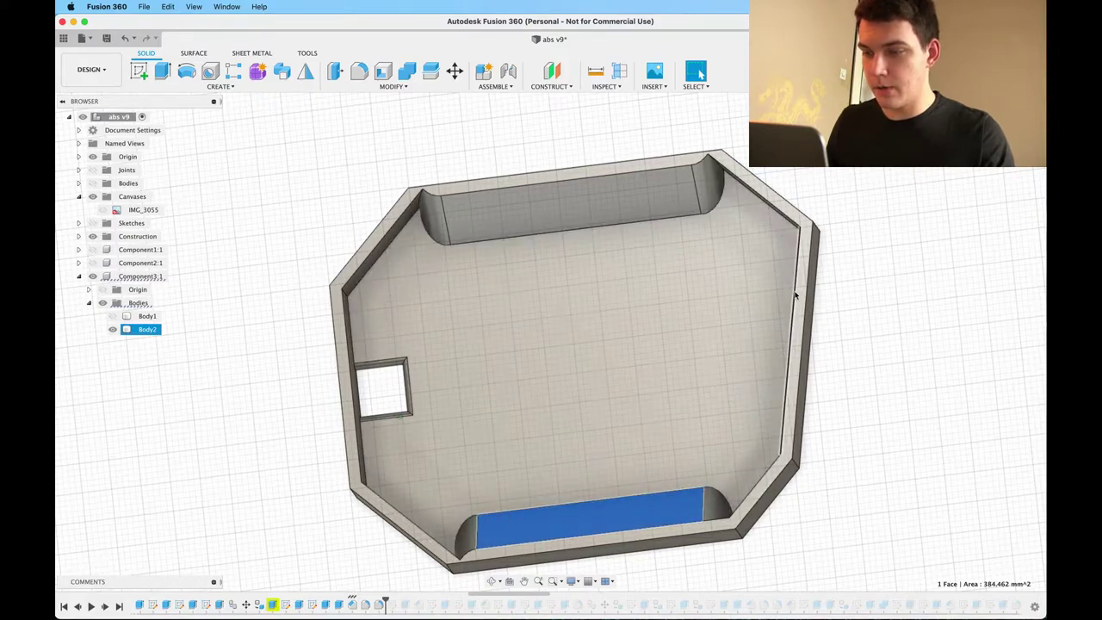
pyautogui.click(561, 197)
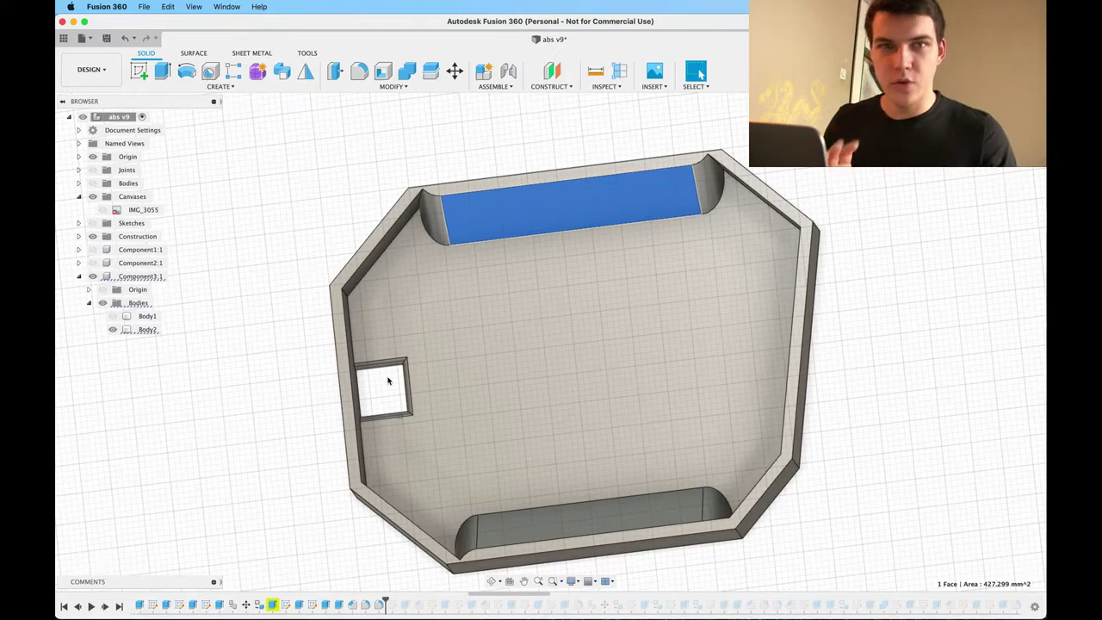
pyautogui.scroll(-1, 387, 380)
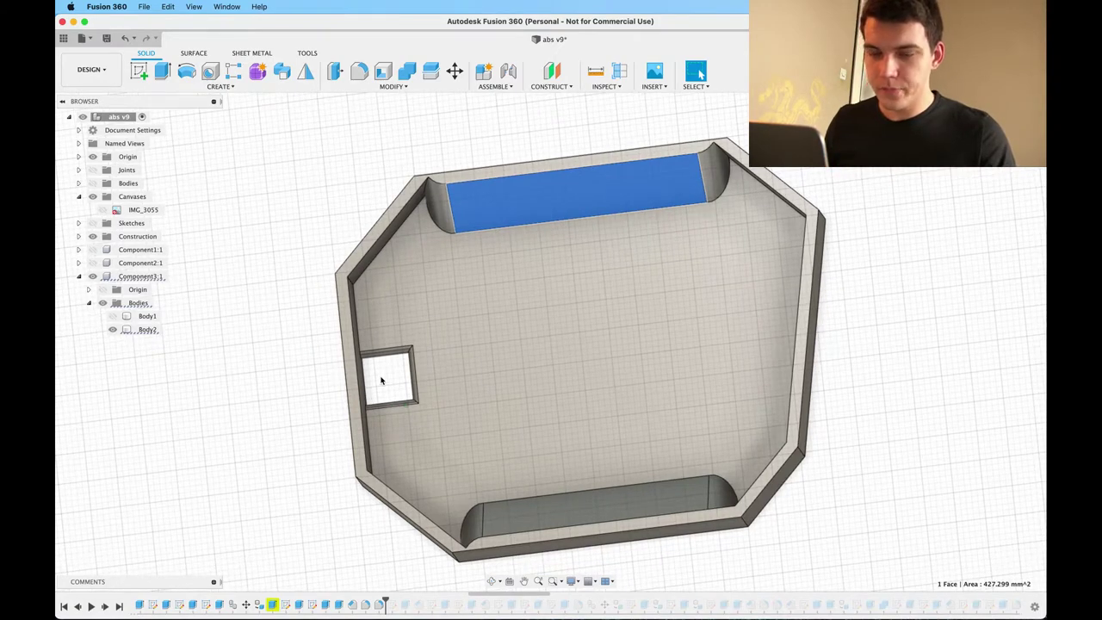
pyautogui.click(382, 380)
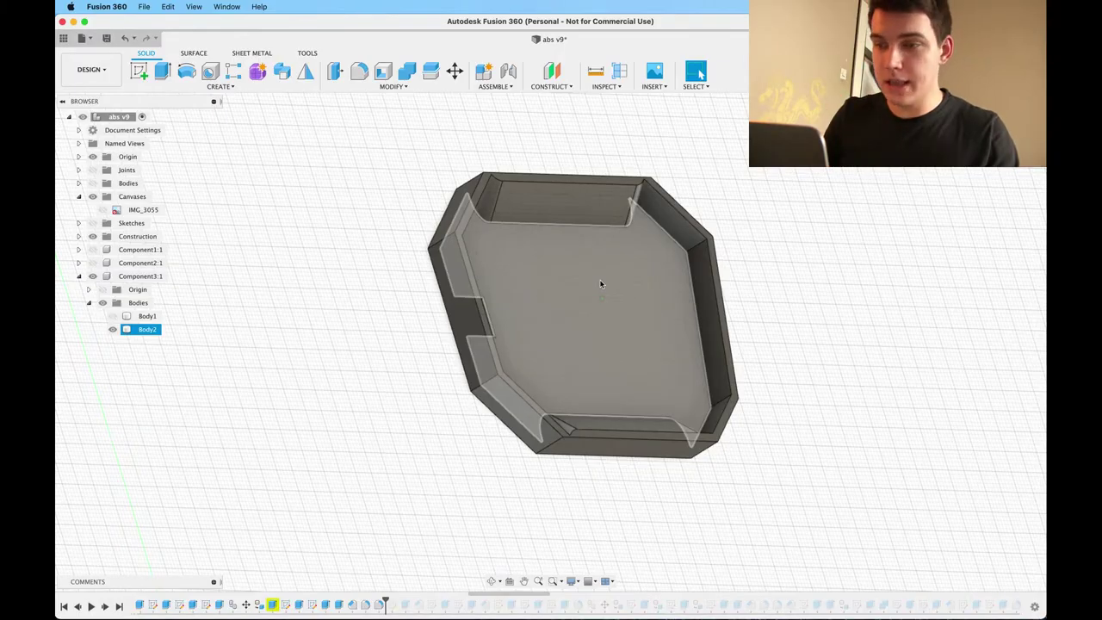
# Show Body1 of Component3 again on top of the hollow Body2.
pyautogui.hscroll(3, 601, 283)
pyautogui.keyDown('shift'); pyautogui.moveTo(618, 417); pyautogui.dragTo(633, 405, button='middle'); pyautogui.keyUp('shift')
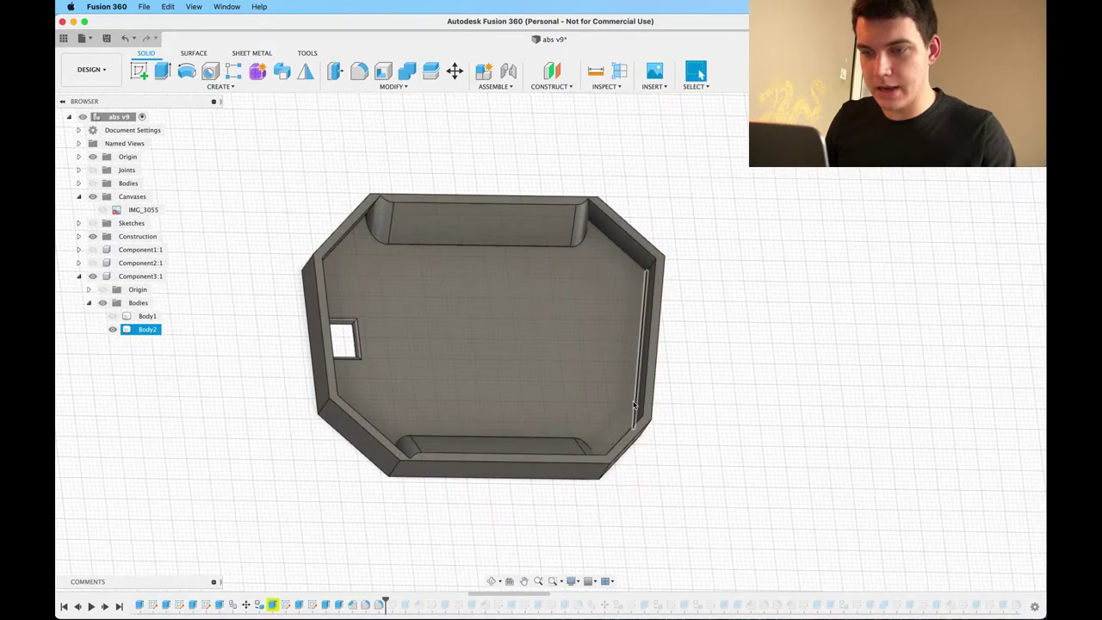
pyautogui.click(138, 338)
pyautogui.click(112, 316)
pyautogui.click(147, 316)
pyautogui.click(291, 337)
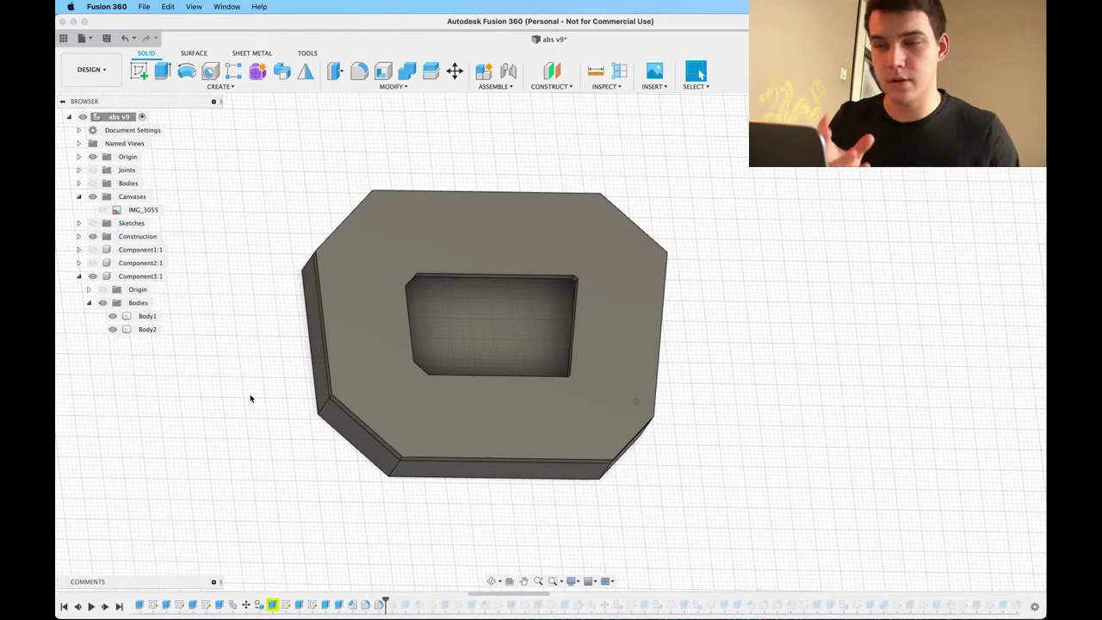
# Hide Body2 of Component3 and roll the design history forward to its very end.
pyautogui.click(112, 330)
pyautogui.keyDown('shift'); pyautogui.hscroll(5, 220, 361); pyautogui.keyUp('shift')
pyautogui.moveTo(295, 602); pyautogui.dragTo(1025, 601)
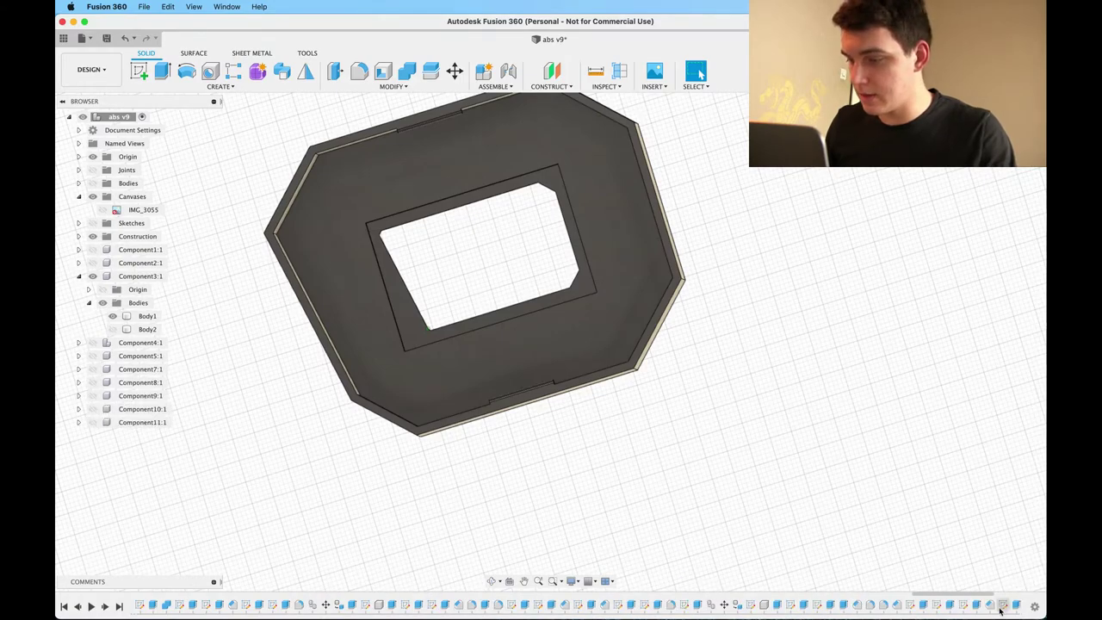
pyautogui.hscroll(3, 999, 610)
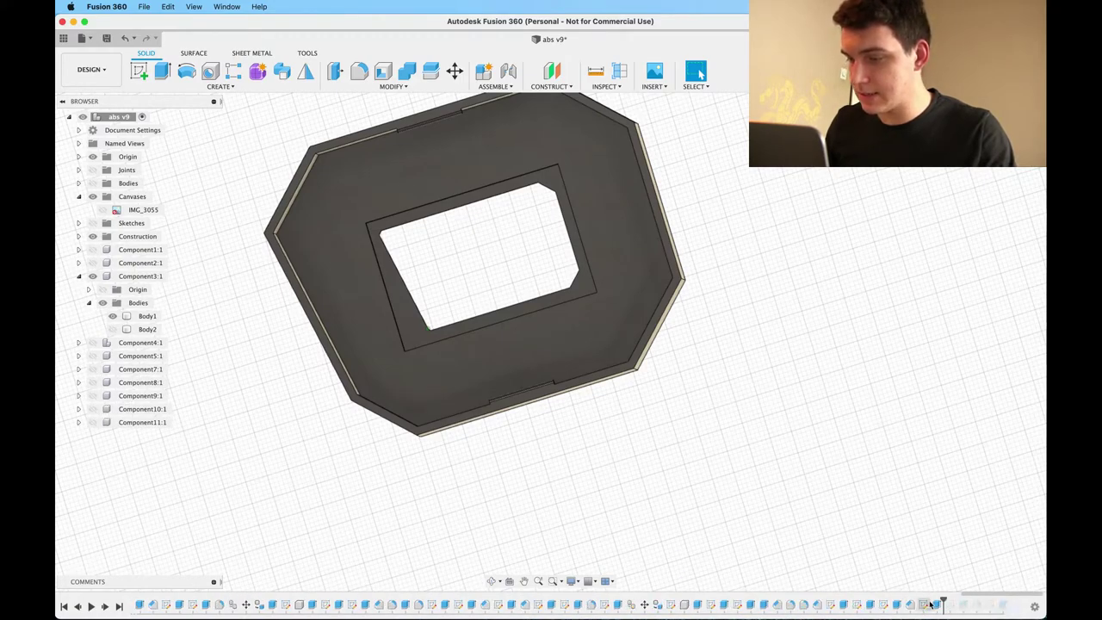
pyautogui.moveTo(943, 603); pyautogui.dragTo(1009, 603)
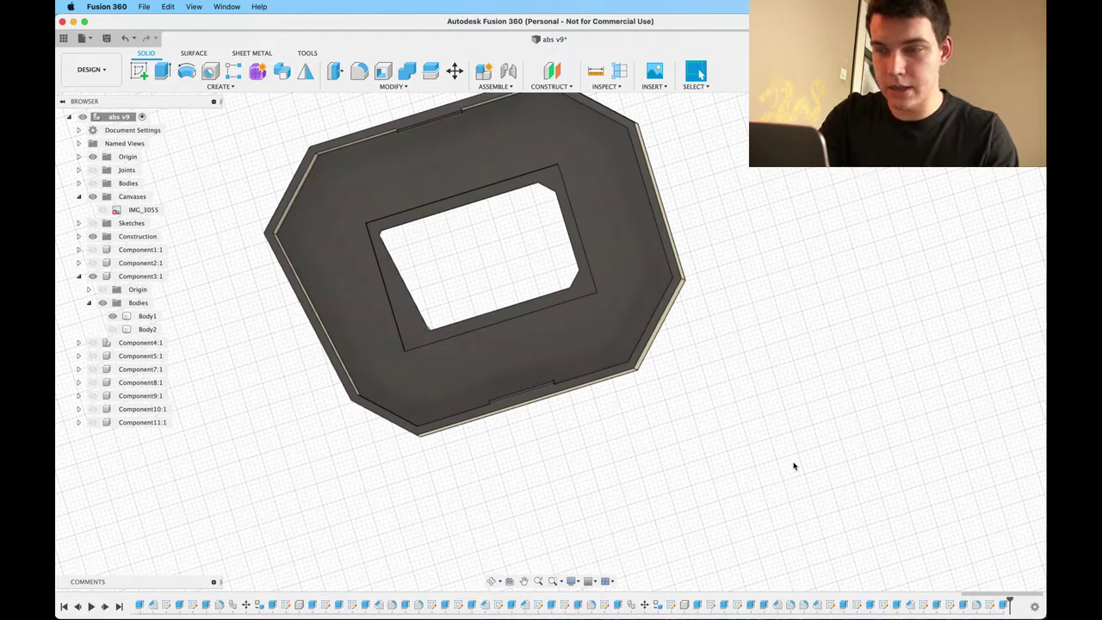
# Examine the recessed ledge that surrounds the window opening on the inside of Body1.
pyautogui.click(529, 188)
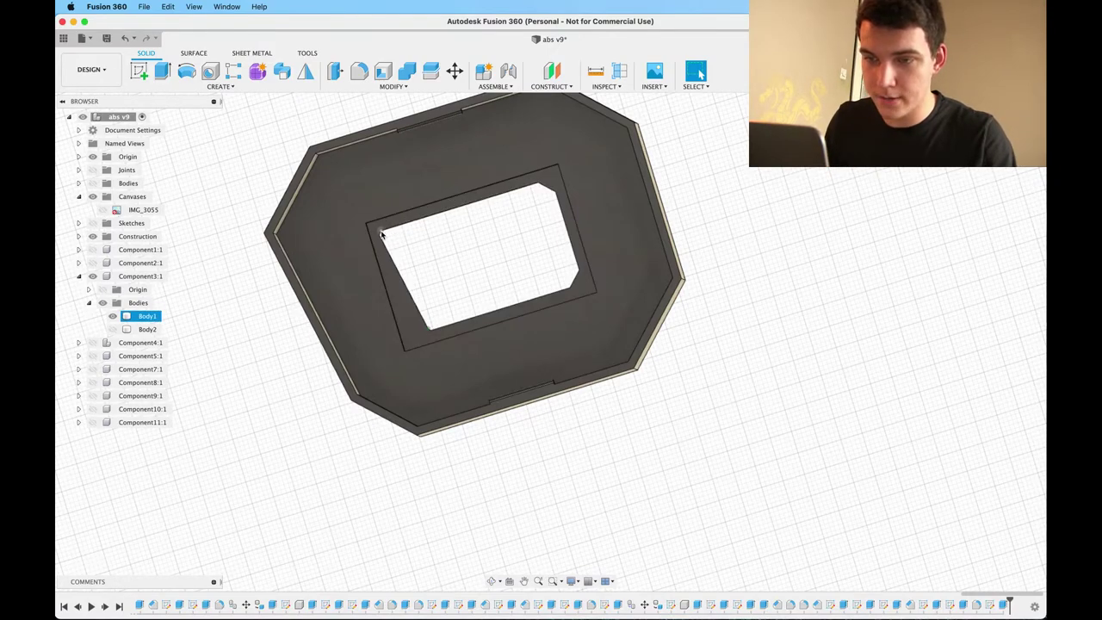
pyautogui.click(523, 298)
pyautogui.click(573, 167)
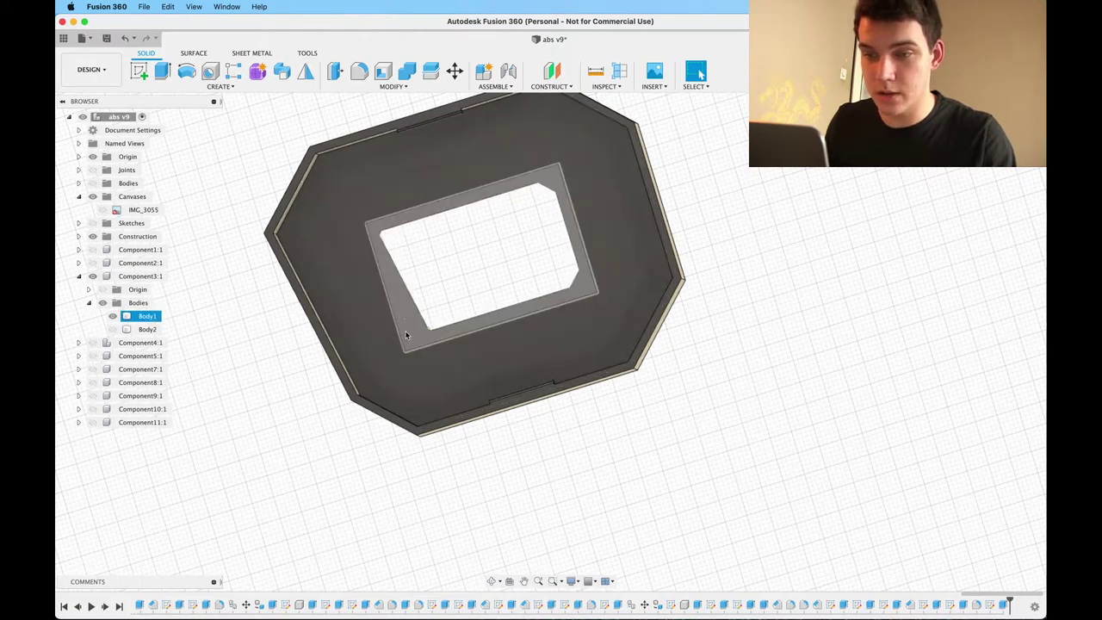
pyautogui.click(449, 240)
pyautogui.hscroll(2, 449, 242)
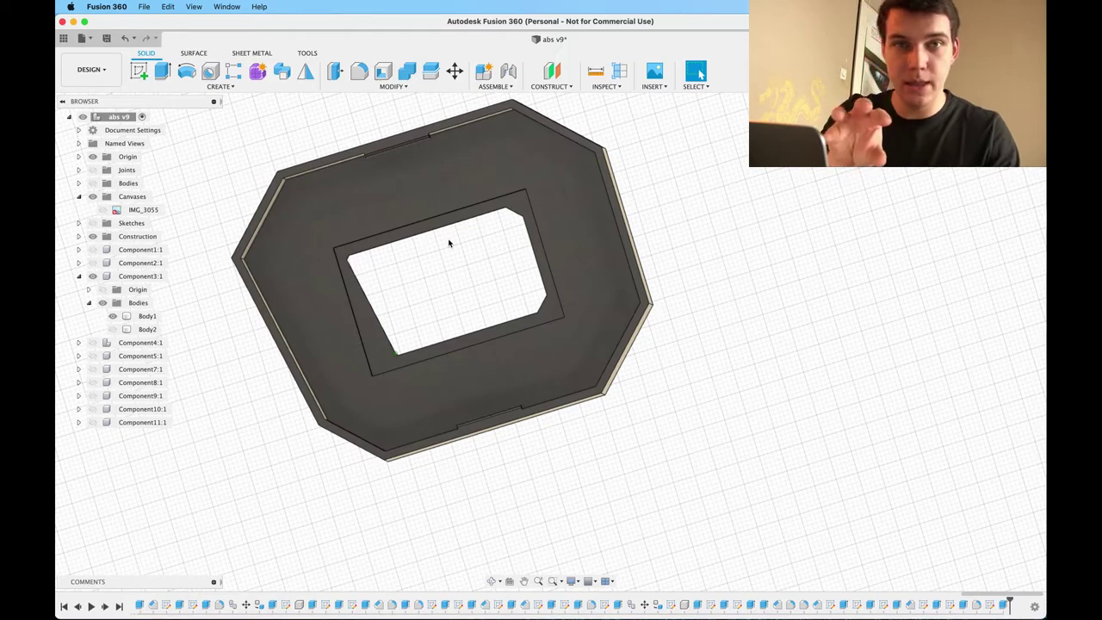
pyautogui.moveTo(449, 244)
pyautogui.keyDown('shift'); pyautogui.mouseDown(button='middle')
pyautogui.moveTo(443, 263)
pyautogui.moveTo(438, 241)
pyautogui.mouseUp(button='middle'); pyautogui.keyUp('shift')
# Measure the distance between the recessed ledge around the window and Body1's outer front face.
pyautogui.click(443, 266)
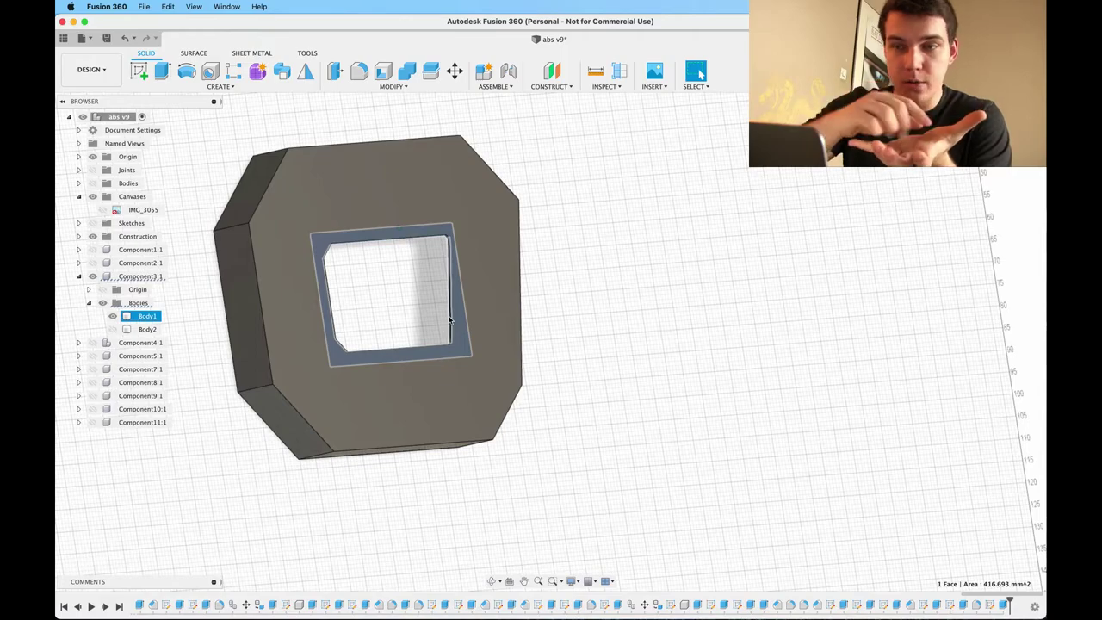
pyautogui.click(421, 301)
pyautogui.keyDown('shift'); pyautogui.moveTo(403, 300); pyautogui.dragTo(401, 301, button='middle'); pyautogui.keyUp('shift')
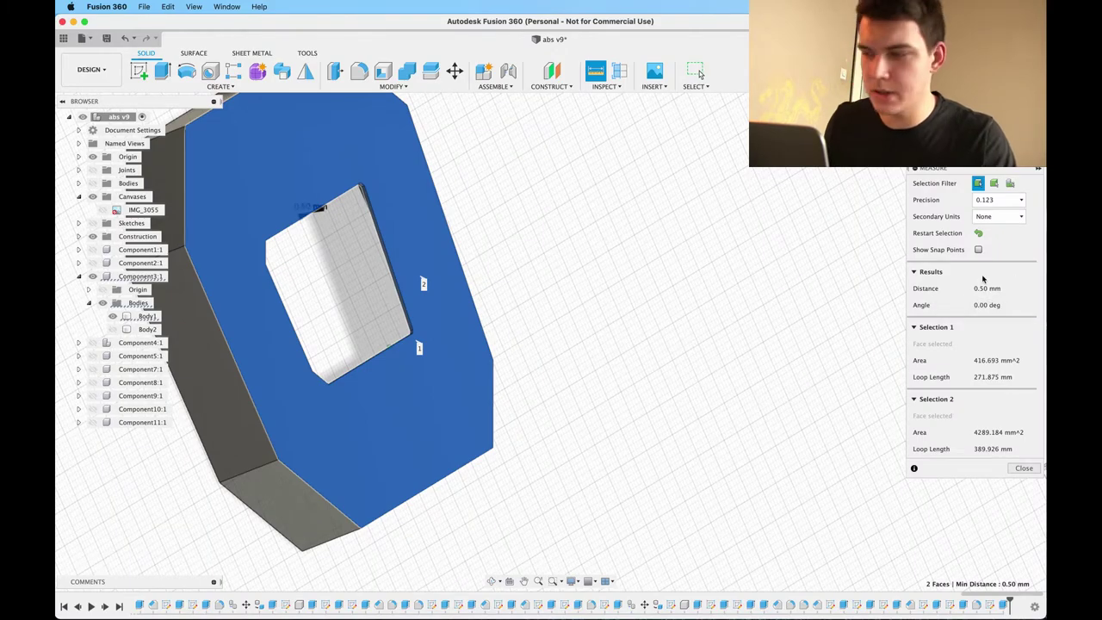
pyautogui.hscroll(-3, 507, 358)
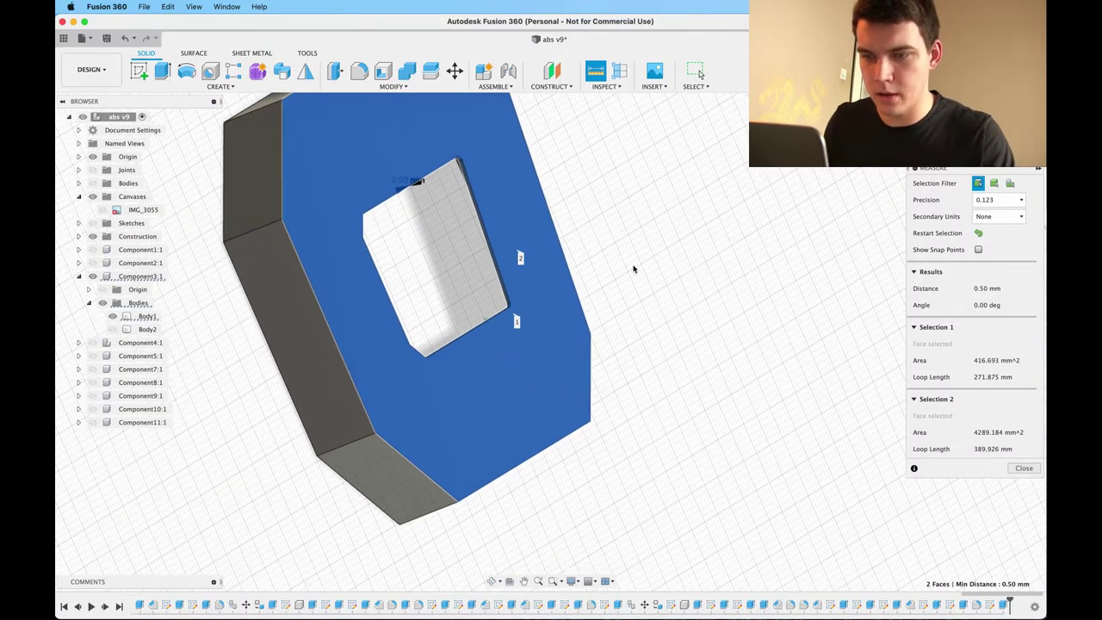
pyautogui.press('Escape')
pyautogui.hscroll(-2, 626, 268)
pyautogui.keyDown('shift'); pyautogui.hscroll(-10, 627, 268); pyautogui.keyUp('shift')
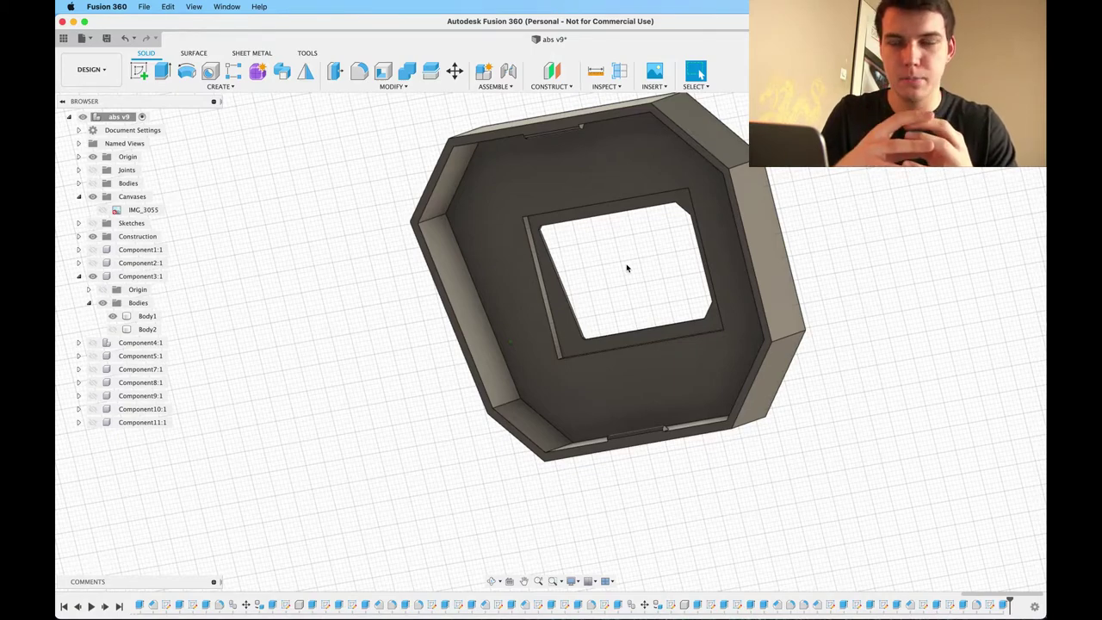
# Show Body2 of Component3 and hide Body1 so that only the cover plate is displayed.
pyautogui.hscroll(5, 627, 267)
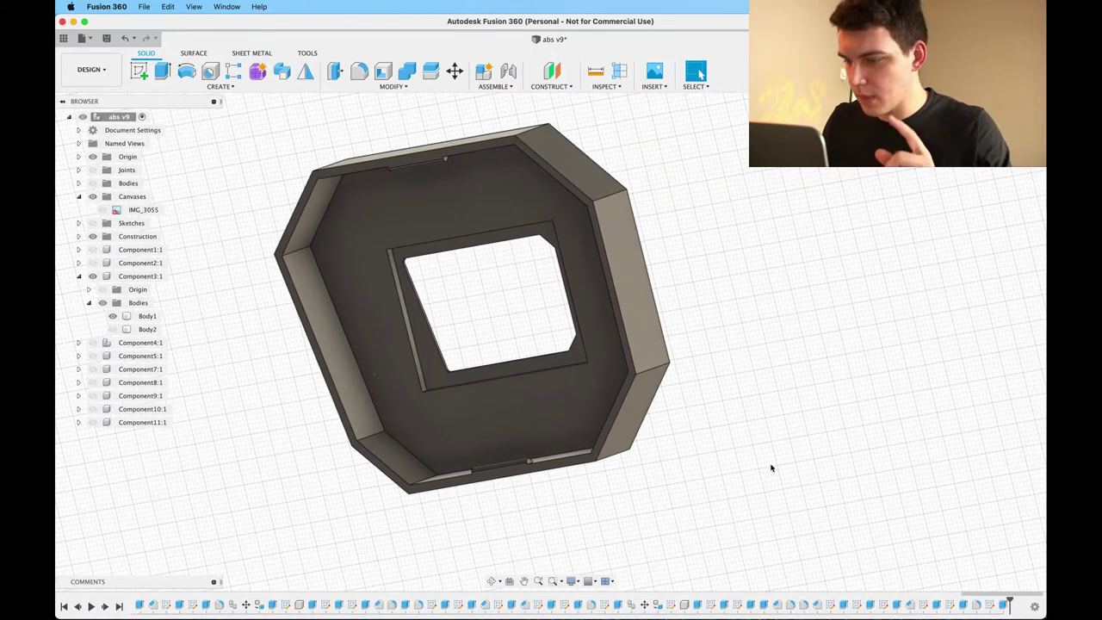
pyautogui.click(112, 329)
pyautogui.click(112, 316)
pyautogui.keyDown('shift'); pyautogui.hscroll(5, 204, 306); pyautogui.keyUp('shift')
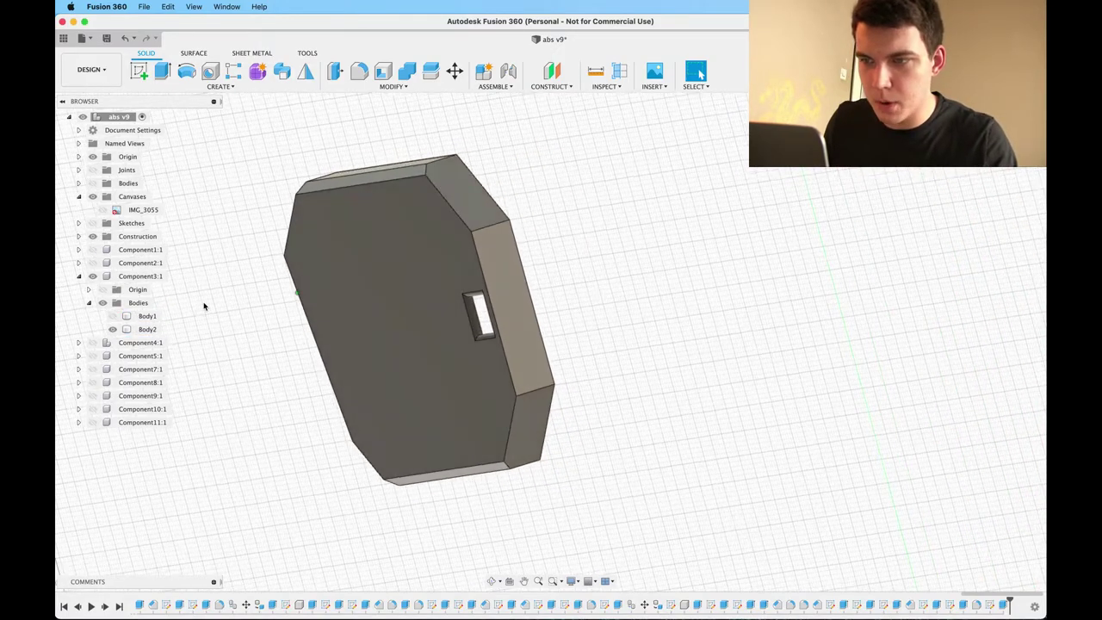
# Examine the two opposite chamfered edges of Body2 and select the sloped face of each in turn.
pyautogui.scroll(-4, 206, 302)
pyautogui.scroll(3, 475, 276)
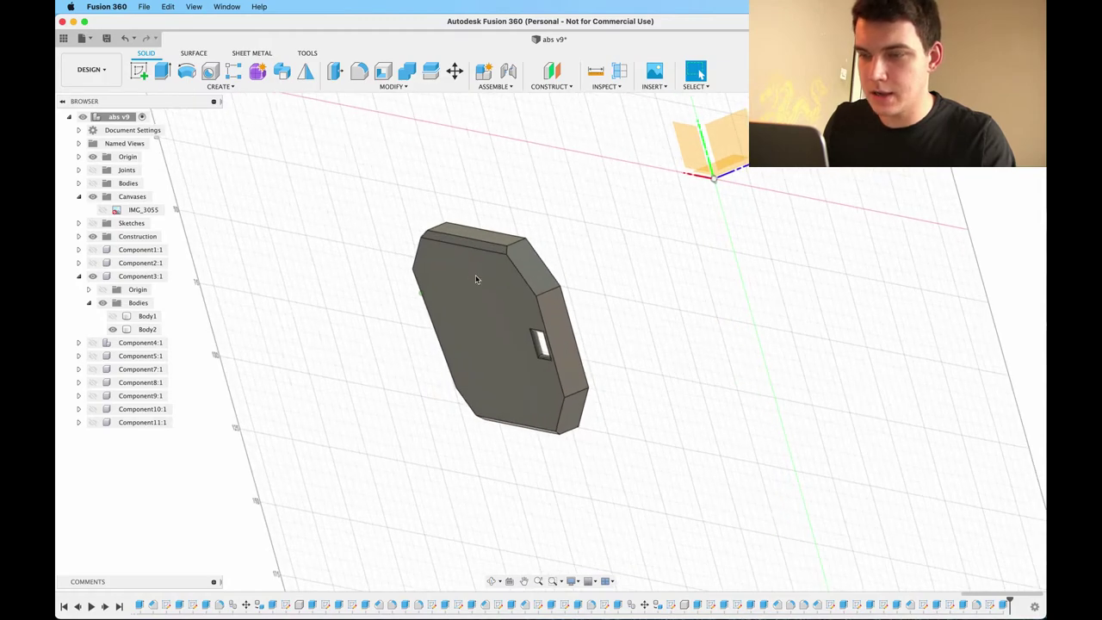
pyautogui.click(469, 248)
pyautogui.scroll(2, 469, 247)
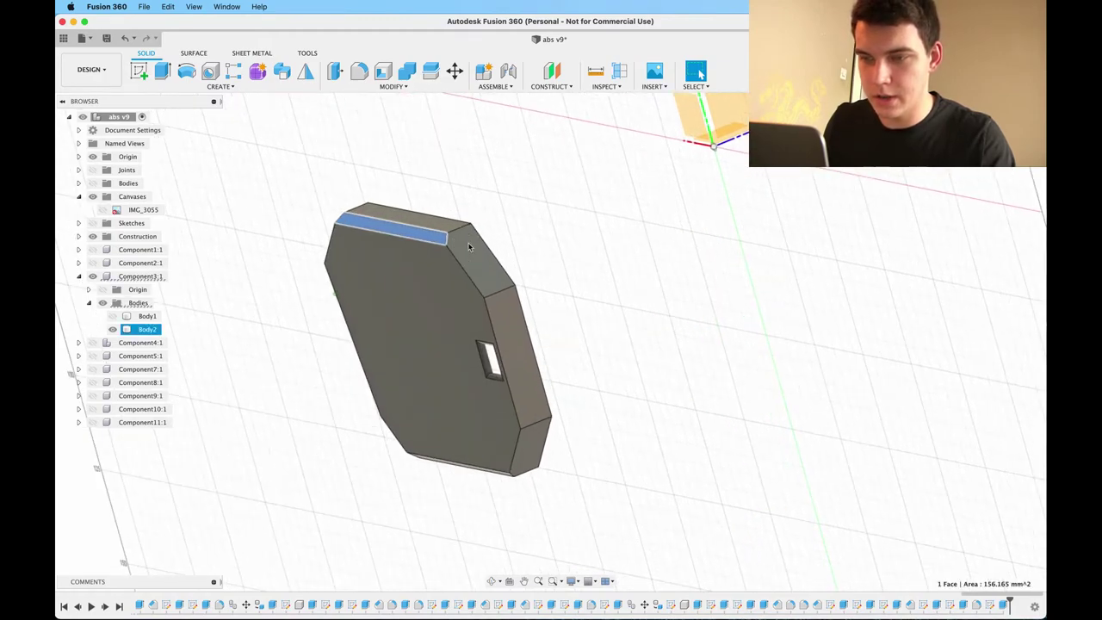
pyautogui.keyDown('shift'); pyautogui.scroll(-5, 460, 278); pyautogui.keyUp('shift')
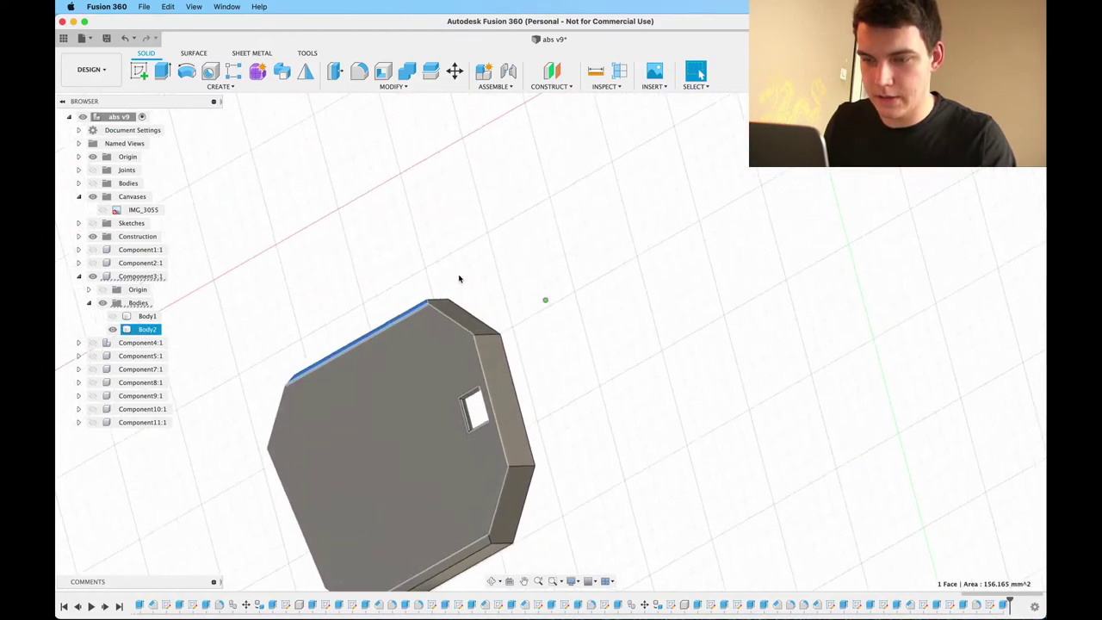
pyautogui.click(452, 569)
pyautogui.keyDown('shift'); pyautogui.scroll(3, 464, 555); pyautogui.keyUp('shift')
pyautogui.keyDown('shift'); pyautogui.scroll(3, 464, 556); pyautogui.keyUp('shift')
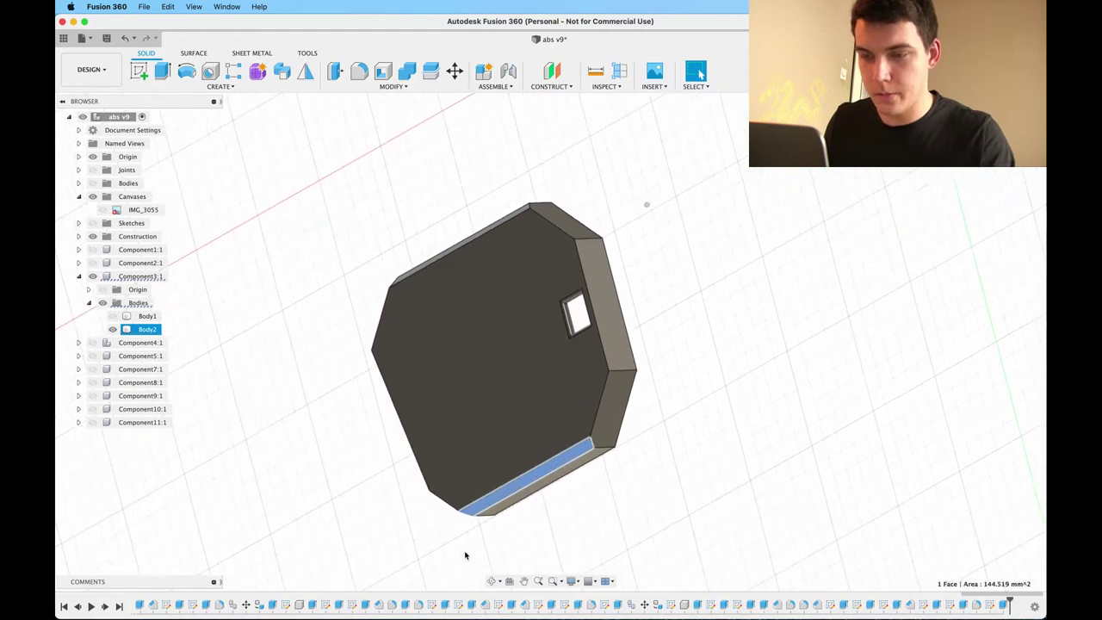
pyautogui.keyDown('shift'); pyautogui.scroll(3, 465, 555); pyautogui.keyUp('shift')
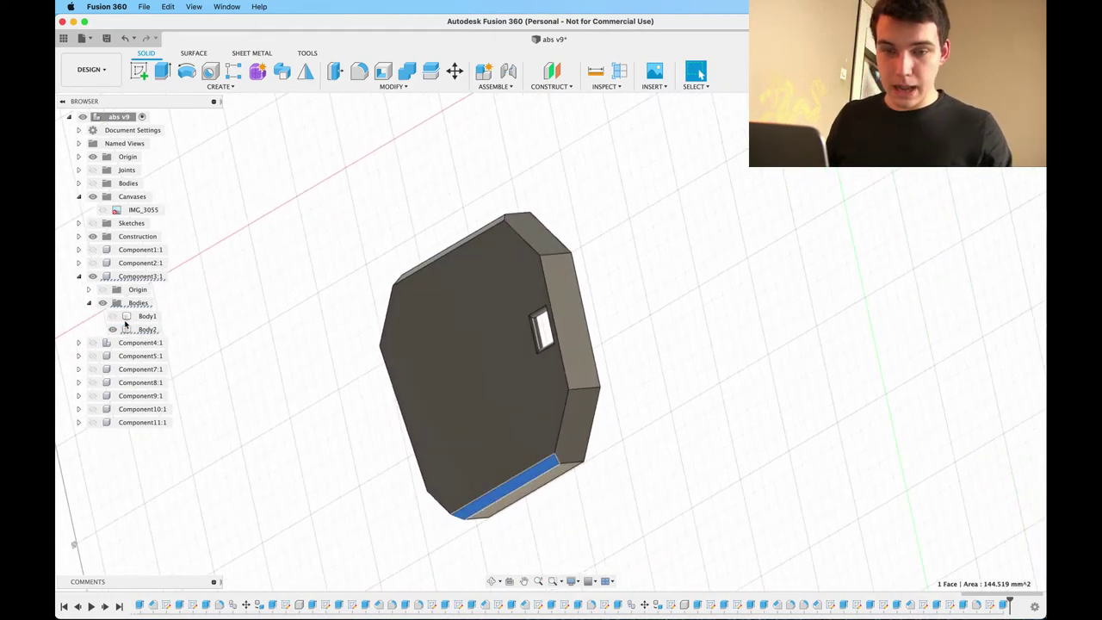
# Show Body1 of Component3 again together with Body2.
pyautogui.click(112, 317)
pyautogui.click(113, 330)
pyautogui.keyDown('shift'); pyautogui.scroll(3, 302, 359); pyautogui.keyUp('shift')
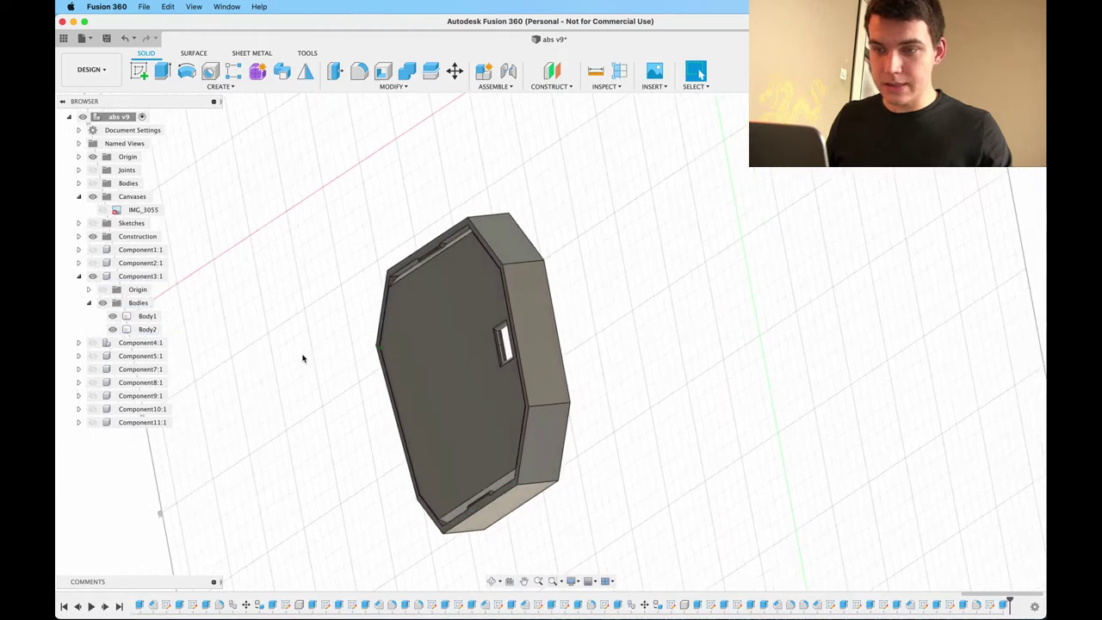
pyautogui.keyDown('shift'); pyautogui.scroll(3, 353, 315); pyautogui.keyUp('shift')
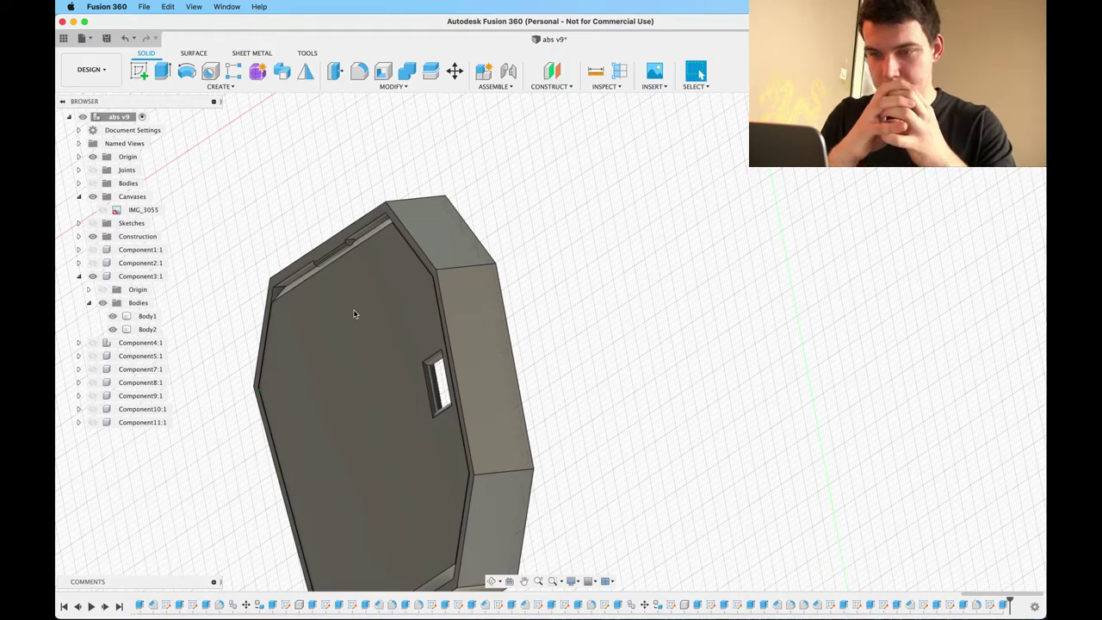
# Examine the notch in Body1's rim beside Body2's chamfered edge and select the notch's small end face.
pyautogui.hscroll(-2, 354, 313)
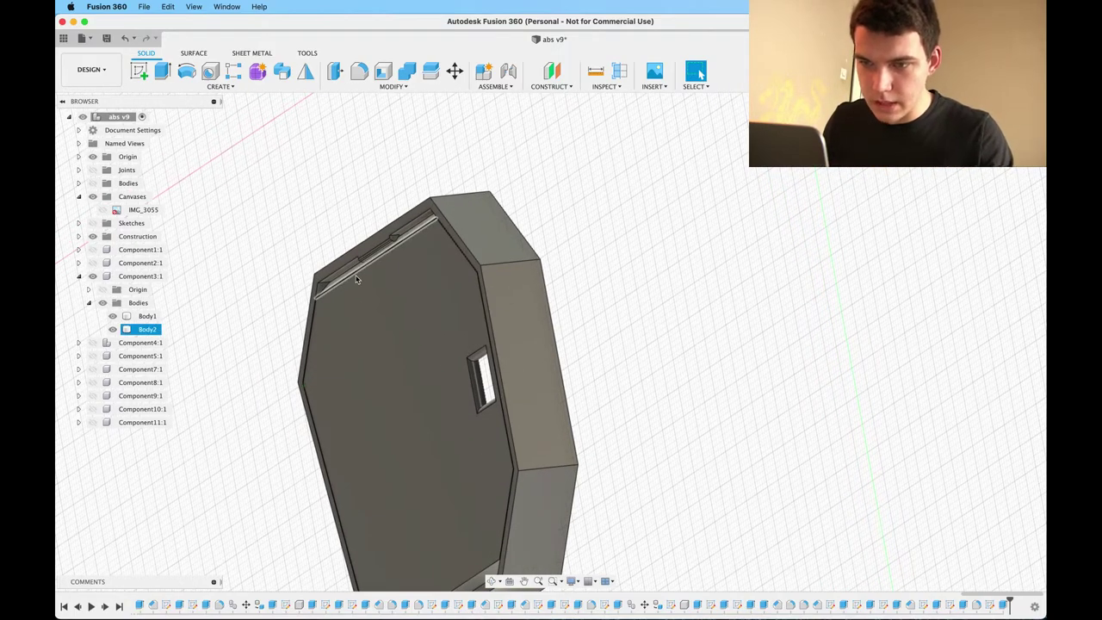
pyautogui.keyDown('shift'); pyautogui.scroll(5, 358, 279); pyautogui.keyUp('shift')
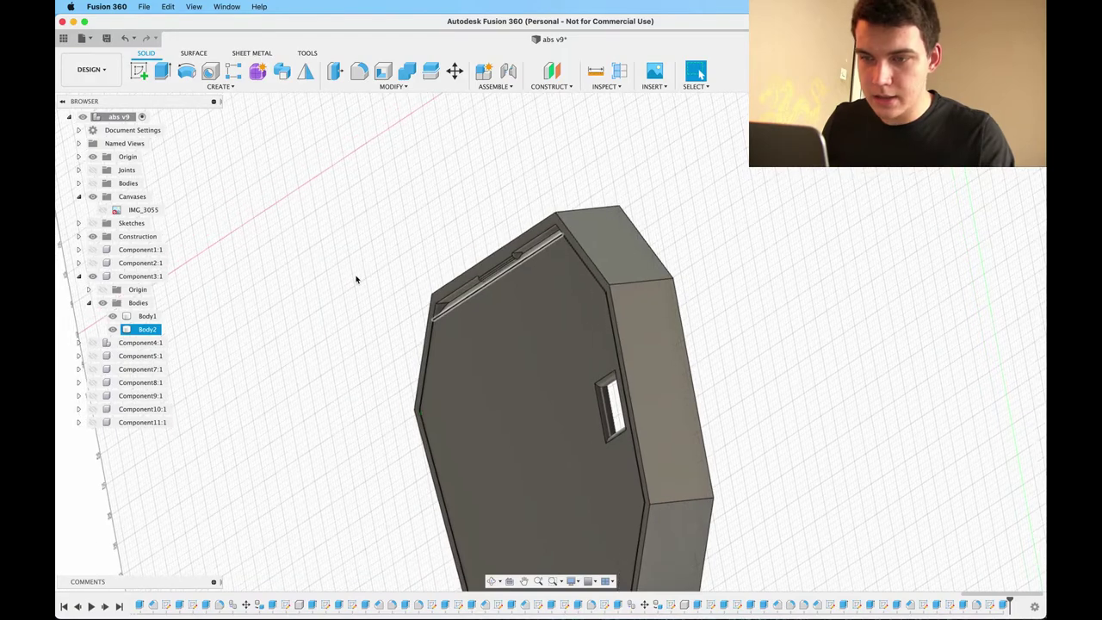
pyautogui.scroll(6, 357, 284)
pyautogui.scroll(-2, 356, 287)
pyautogui.scroll(2, 357, 289)
pyautogui.click(409, 297)
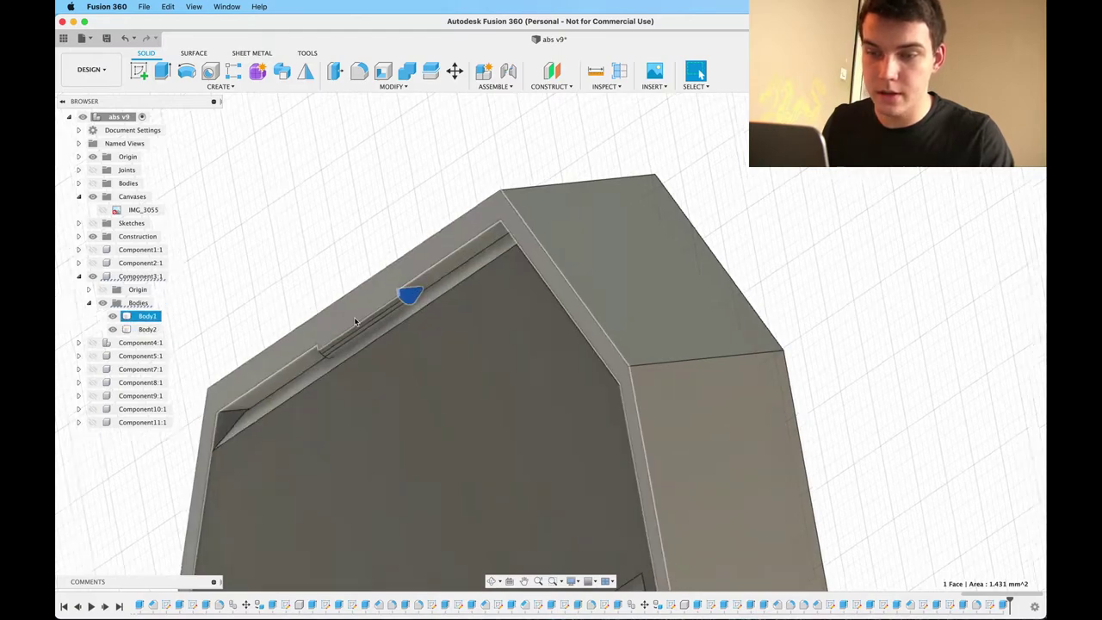
pyautogui.keyDown('shift'); pyautogui.moveTo(355, 321); pyautogui.dragTo(356, 319, button='middle'); pyautogui.keyUp('shift')
pyautogui.scroll(3, 405, 292)
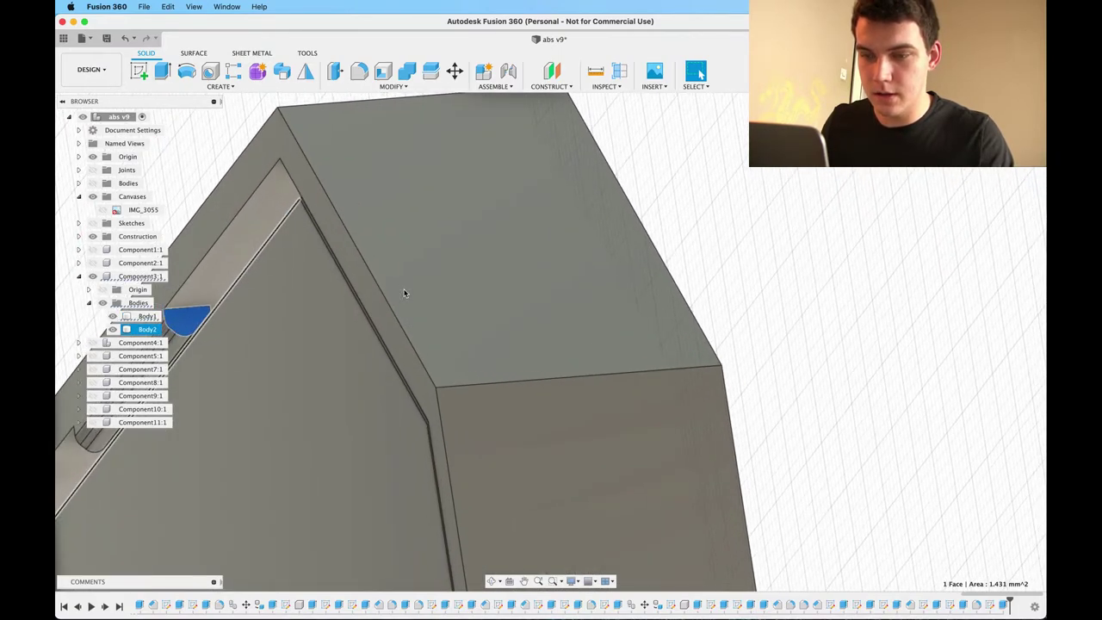
pyautogui.scroll(-2, 404, 293)
pyautogui.hscroll(-2, 405, 293)
pyautogui.scroll(2, 405, 293)
pyautogui.scroll(5, 403, 294)
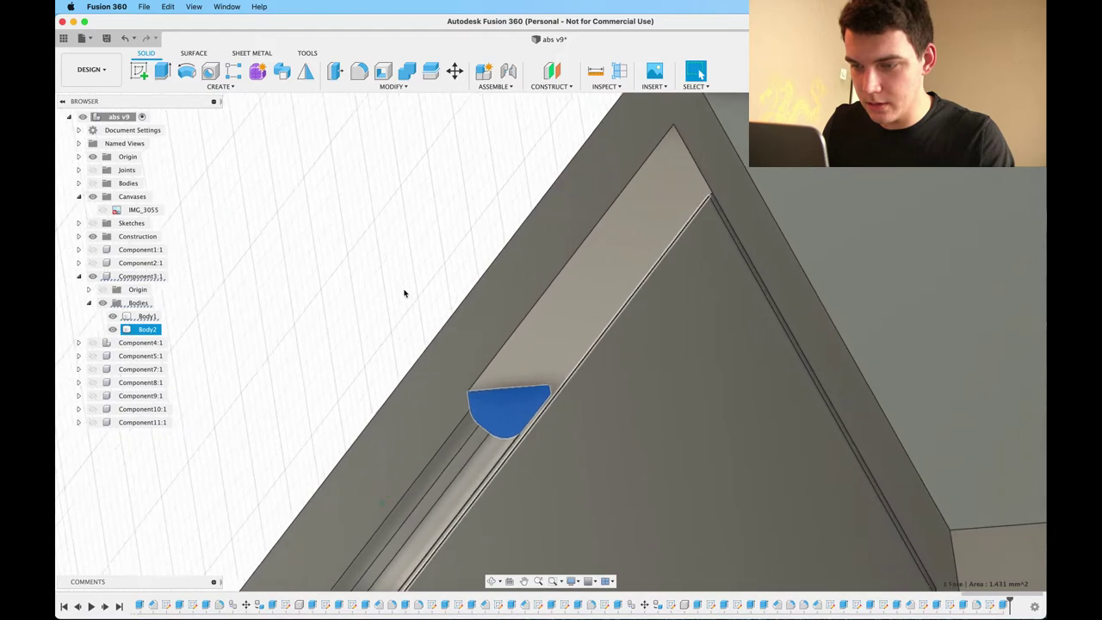
# Select the short slanted edge at the notch's end and examine how Body1's rim meets Body2's chamfer.
pyautogui.click(550, 368)
pyautogui.click(550, 371)
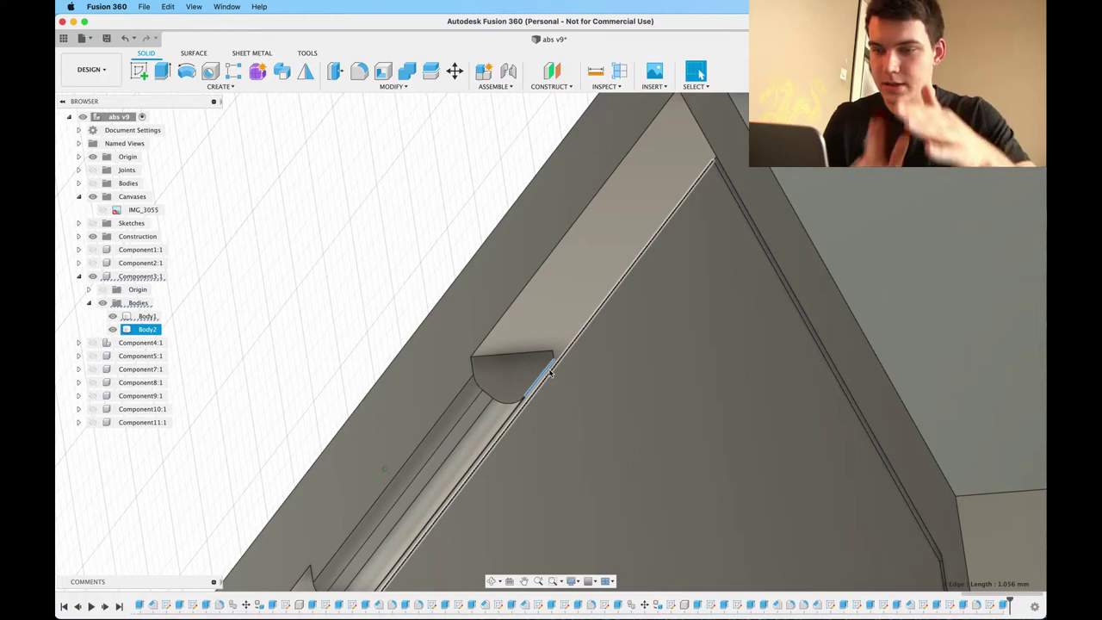
pyautogui.keyDown('shift'); pyautogui.moveTo(543, 416); pyautogui.dragTo(543, 410, button='middle'); pyautogui.keyUp('shift')
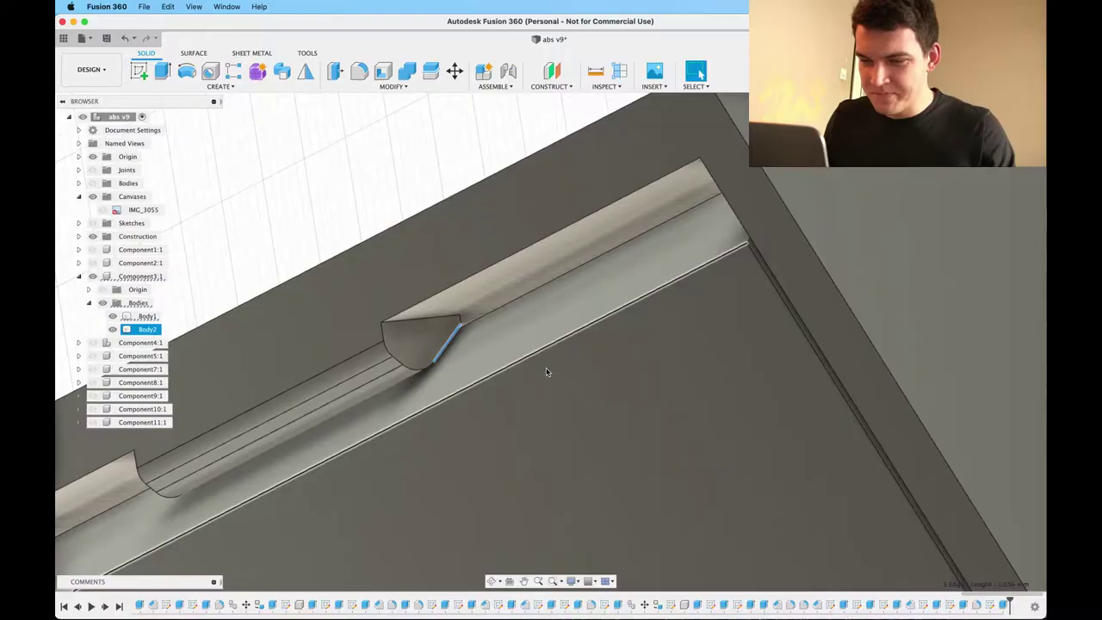
pyautogui.moveTo(418, 383); pyautogui.dragTo(473, 354, button='middle')
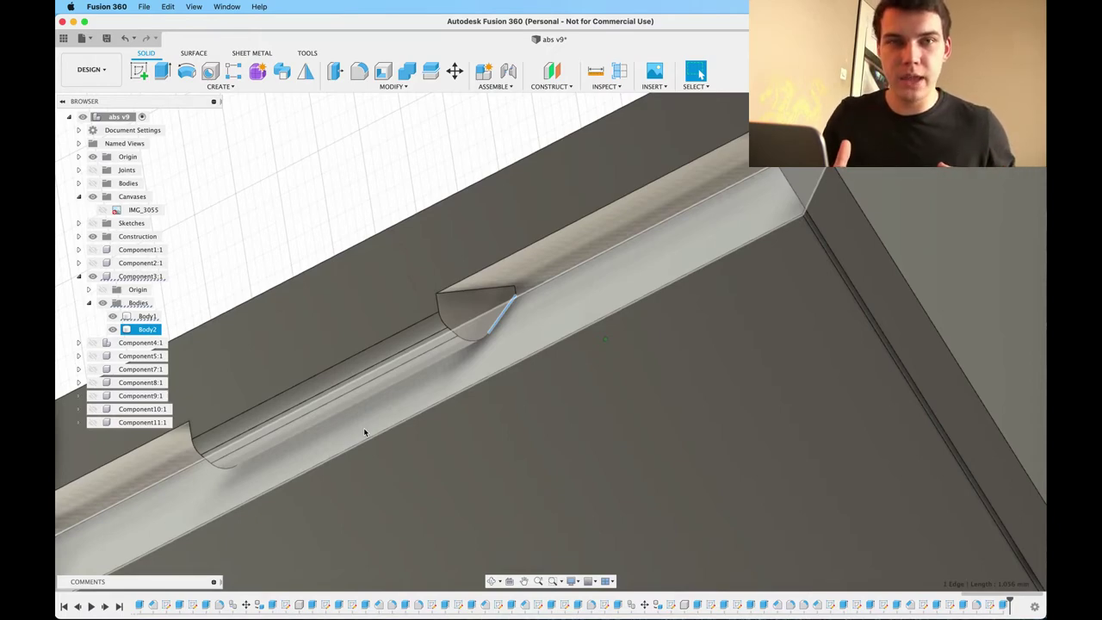
pyautogui.scroll(-5, 364, 427)
pyautogui.click(418, 293)
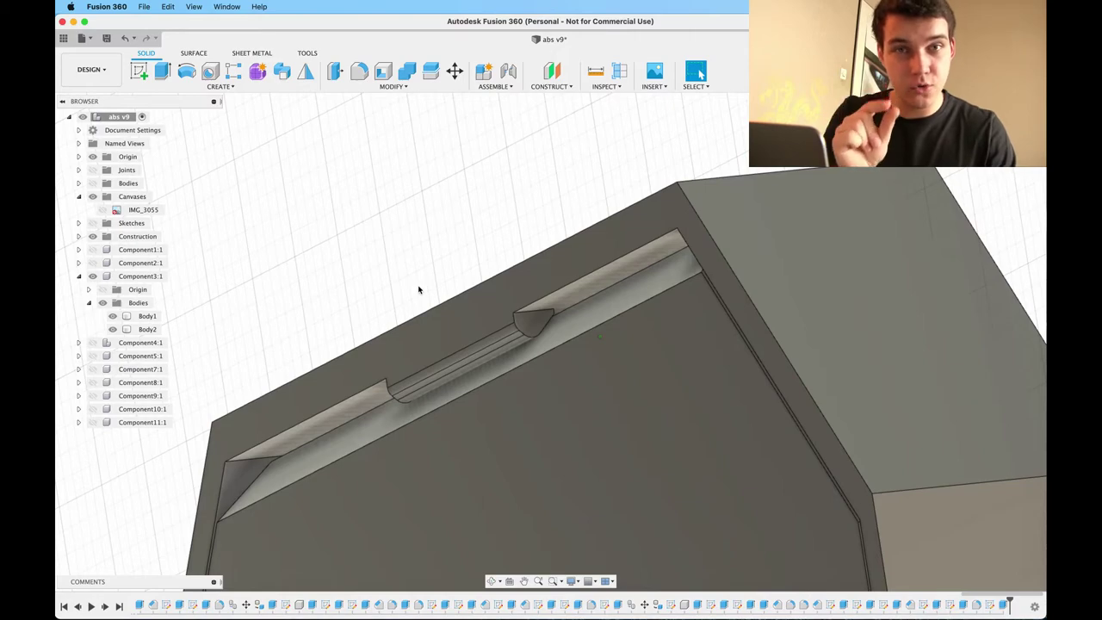
pyautogui.click(555, 310)
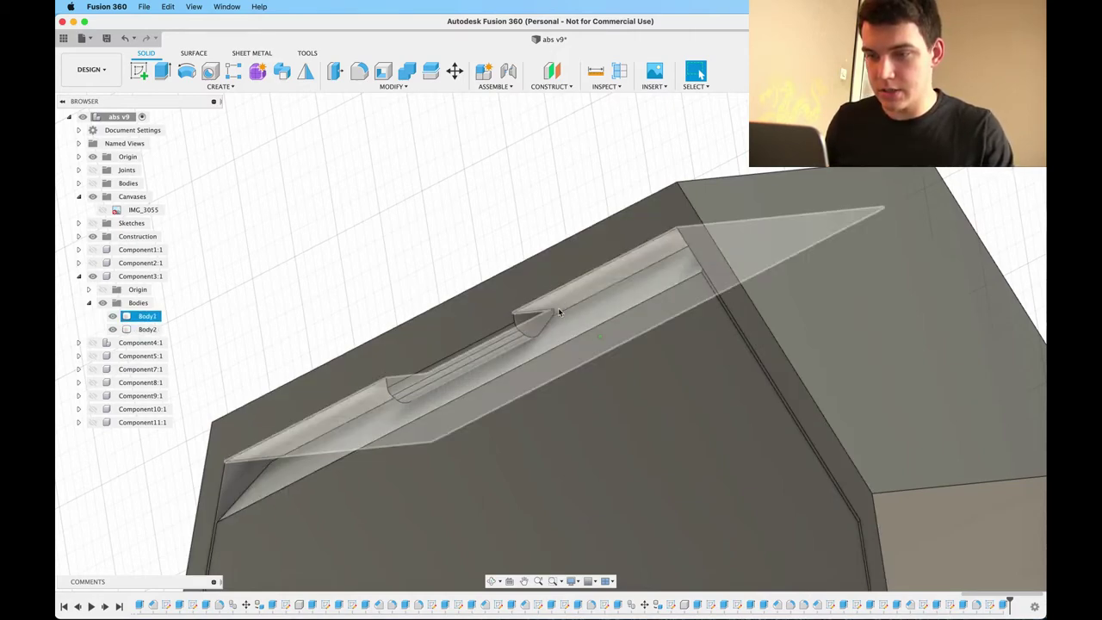
pyautogui.click(350, 430)
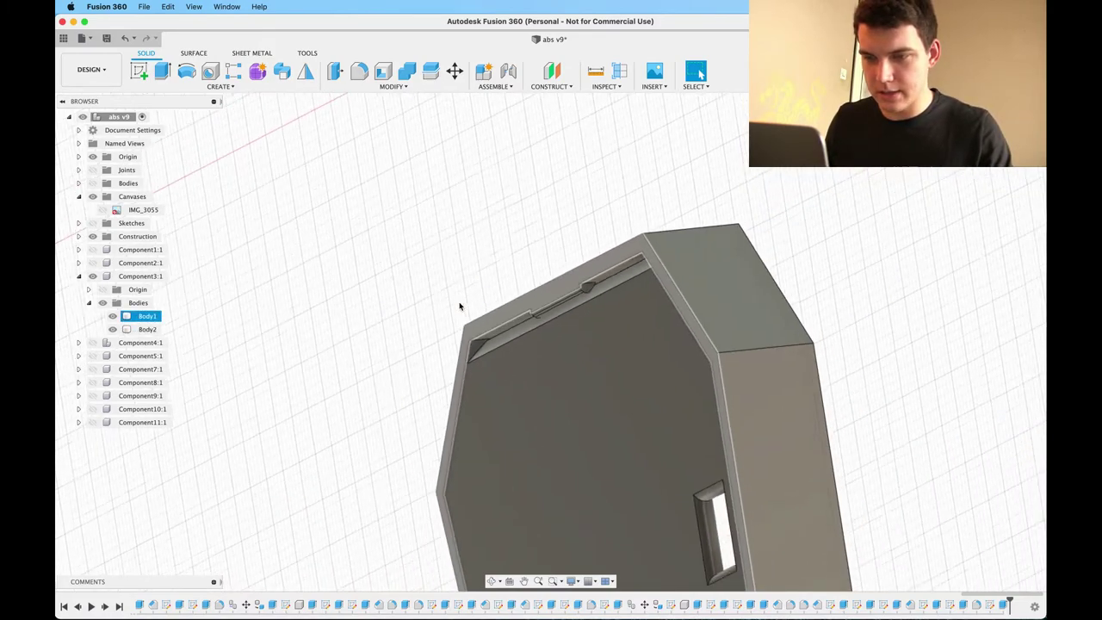
# Examine the matching notch on the opposite side of Component3 and view both assembled bodies from the front.
pyautogui.scroll(-5, 460, 305)
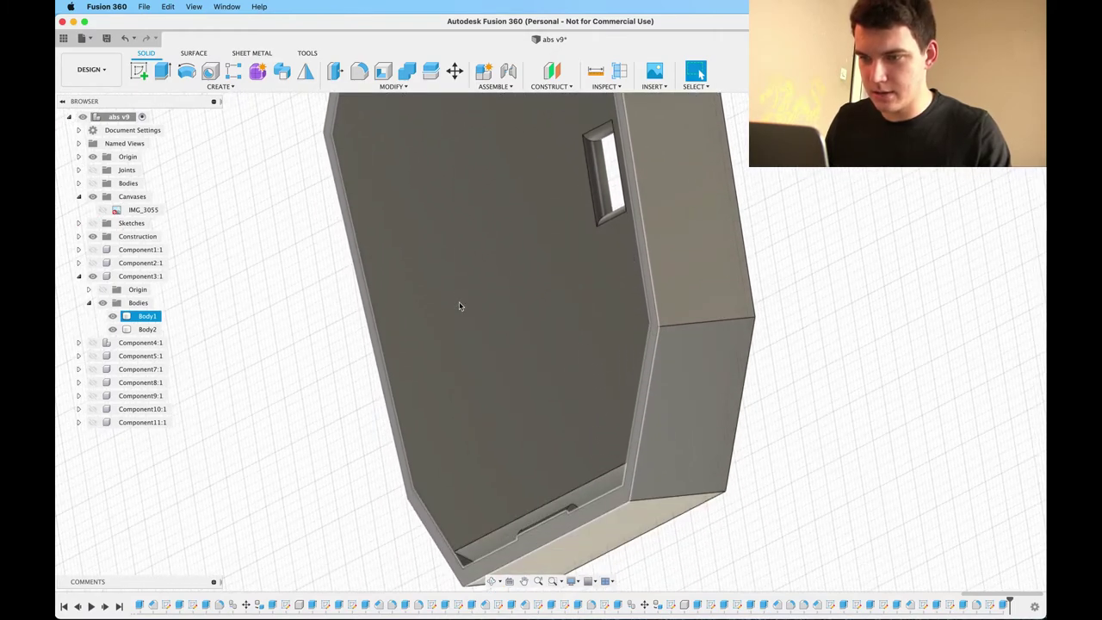
pyautogui.scroll(-3, 458, 305)
pyautogui.keyDown('shift'); pyautogui.hscroll(-5, 507, 363); pyautogui.keyUp('shift')
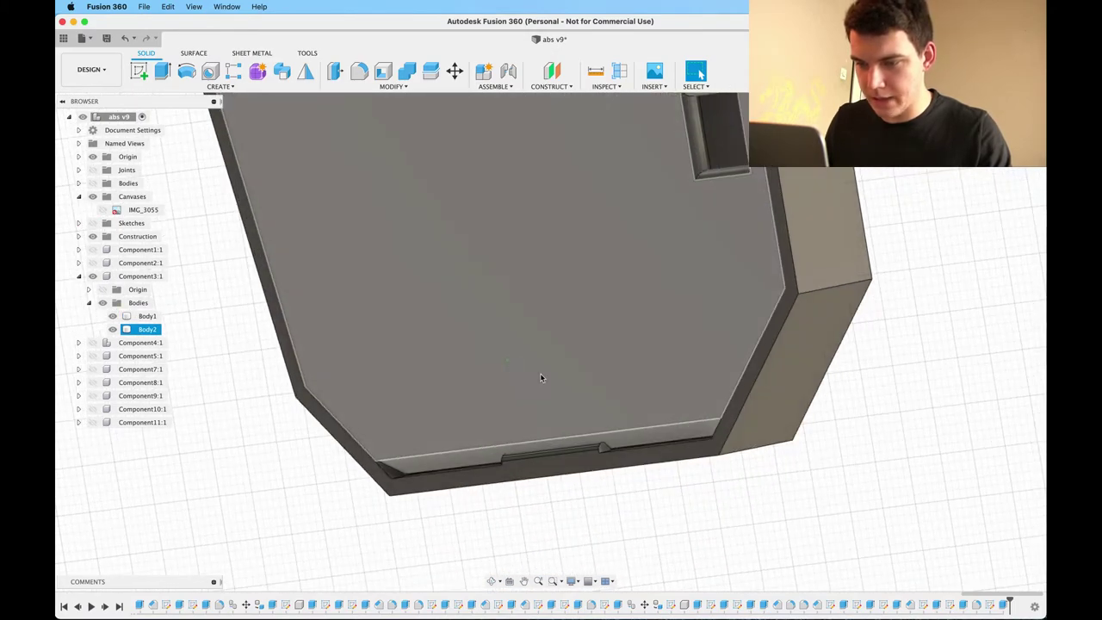
pyautogui.scroll(5, 540, 376)
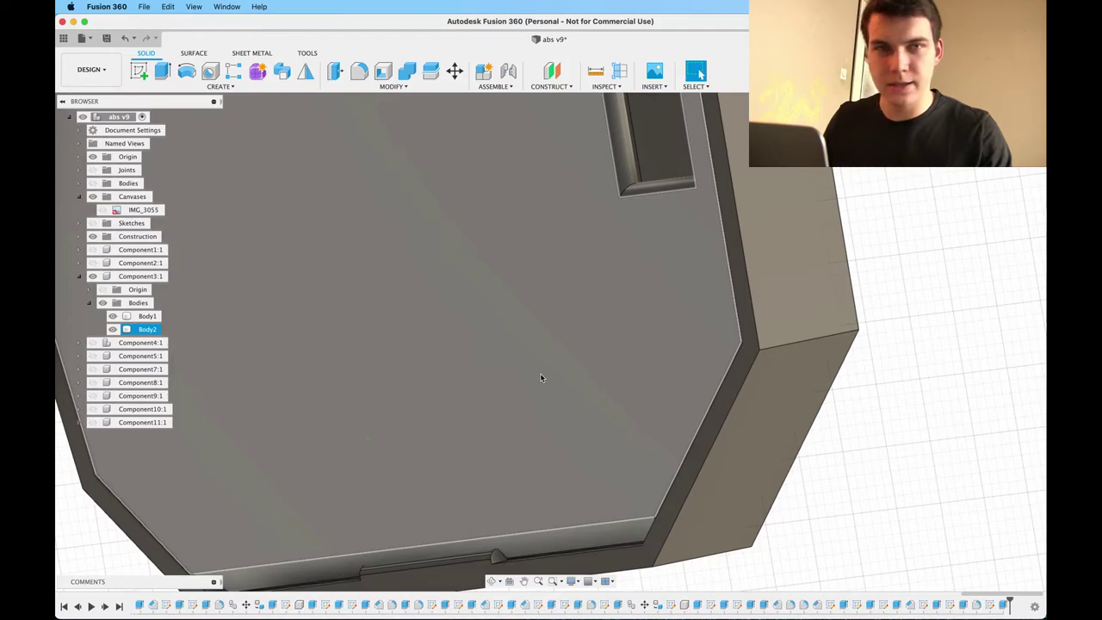
pyautogui.scroll(-4, 541, 377)
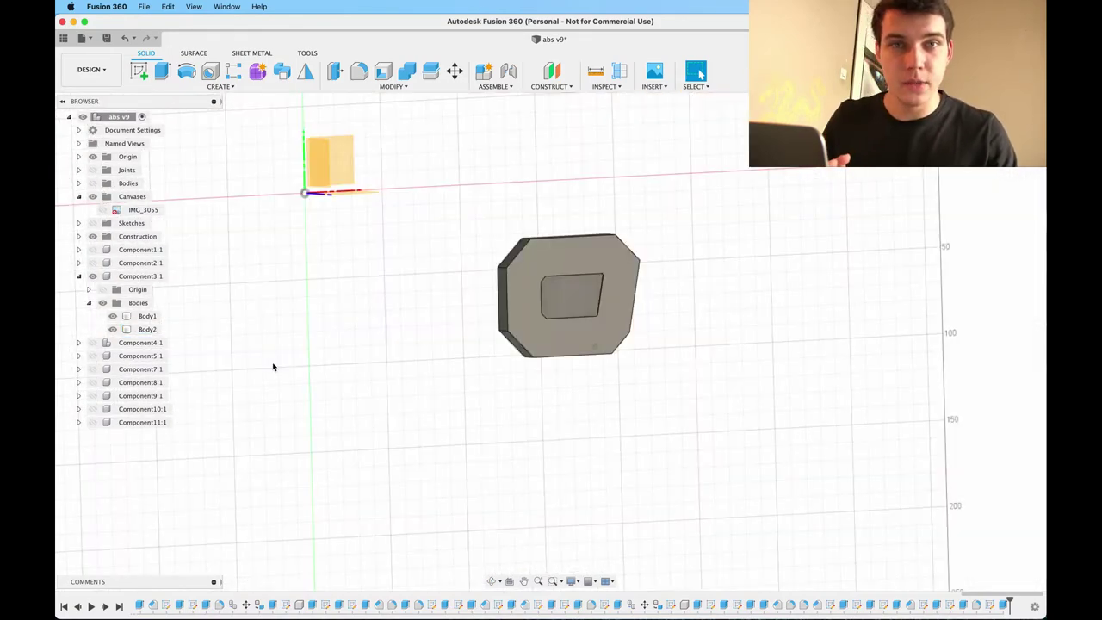
pyautogui.hscroll(3, 273, 367)
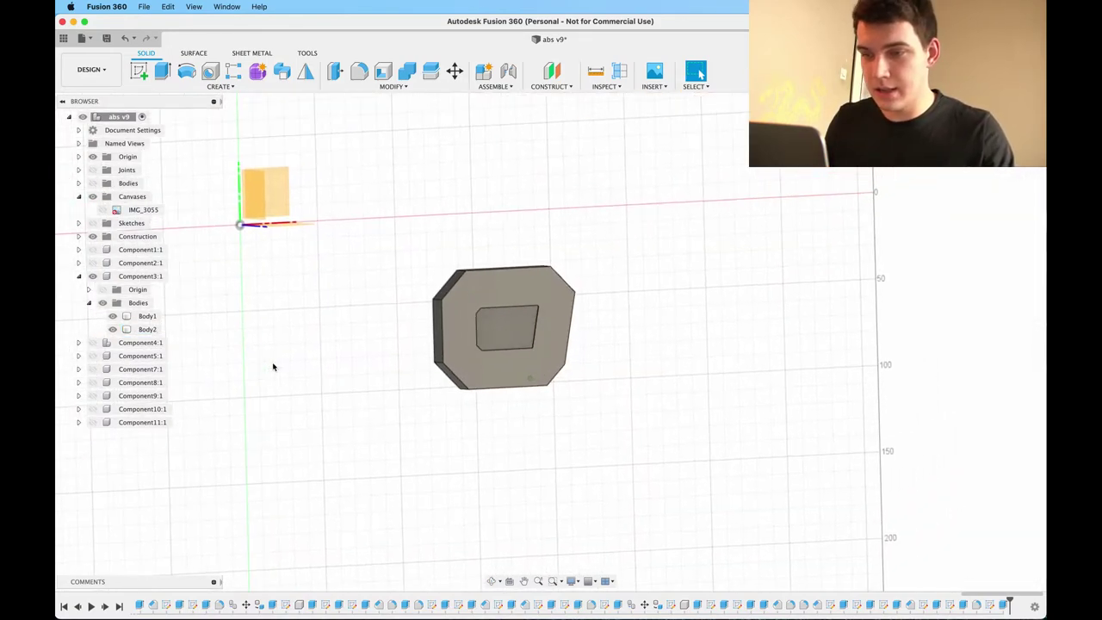
# Show Component4, Component5, Component7, Component8, Component9, Component10 and Component11 alongside Component3.
pyautogui.keyDown('shift'); pyautogui.hscroll(2, 273, 367); pyautogui.keyUp('shift')
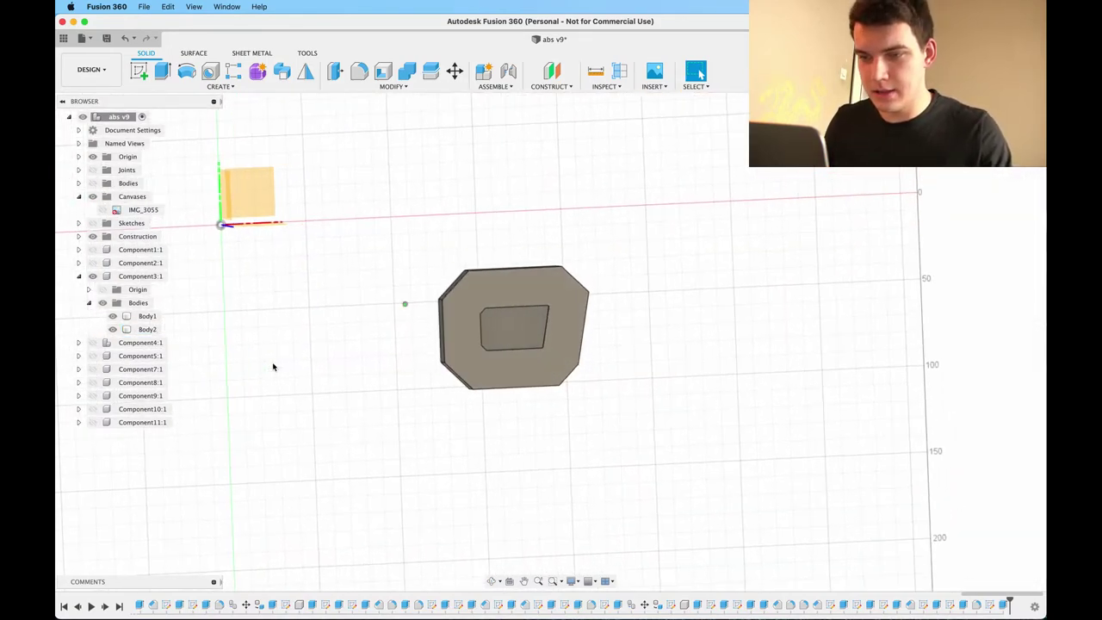
pyautogui.click(93, 358)
pyautogui.click(93, 356)
pyautogui.click(93, 368)
pyautogui.click(93, 382)
pyautogui.click(92, 395)
pyautogui.click(93, 409)
pyautogui.click(93, 422)
pyautogui.scroll(-5, 255, 402)
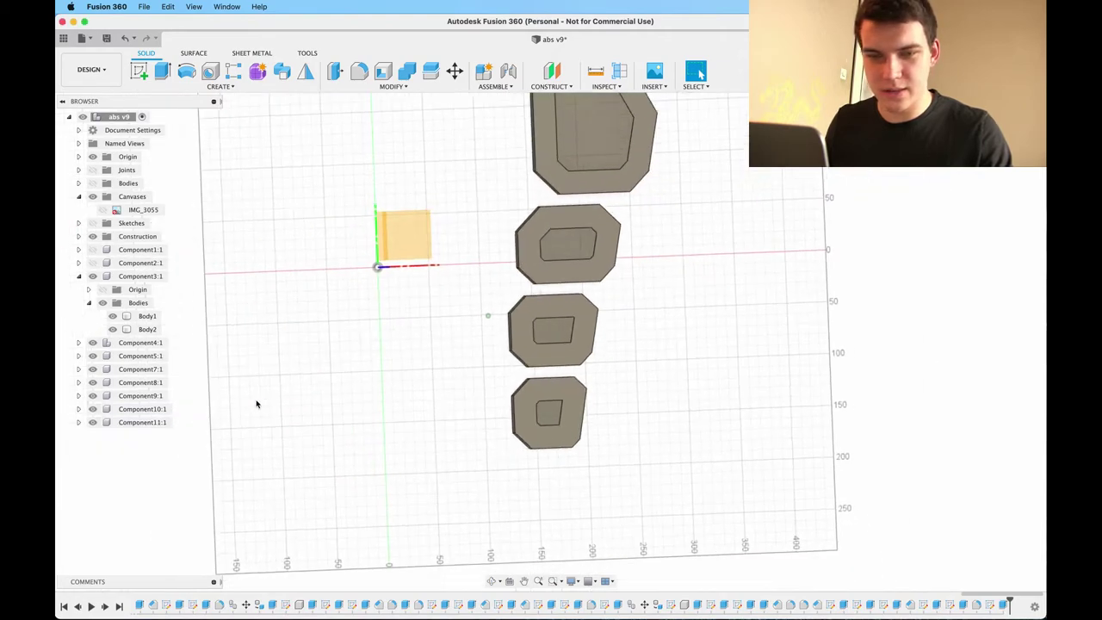
# Examine the four assembled plates and their inner windows together, from the front and slightly from the side.
pyautogui.keyDown('shift'); pyautogui.scroll(5, 256, 402); pyautogui.keyUp('shift')
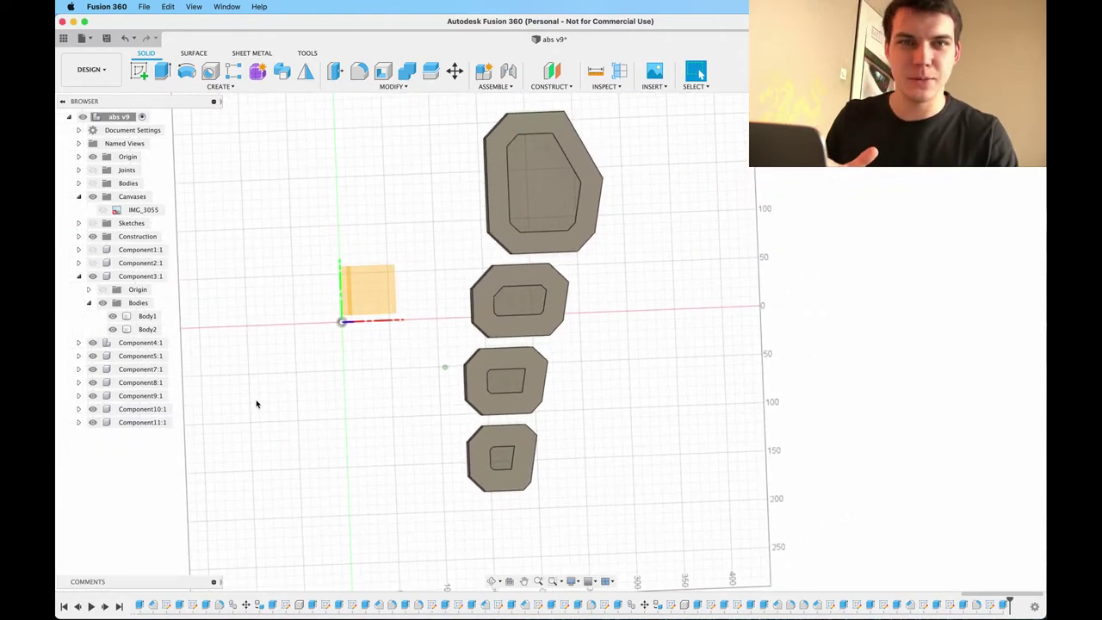
pyautogui.keyDown('shift'); pyautogui.hscroll(4, 256, 404); pyautogui.keyUp('shift')
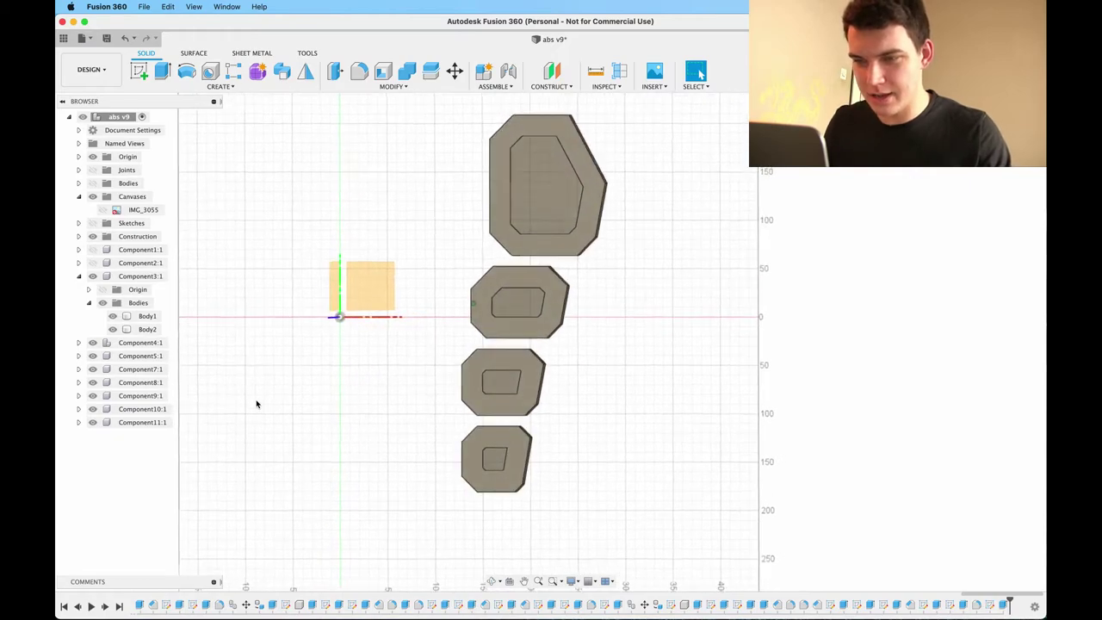
pyautogui.scroll(2, 257, 404)
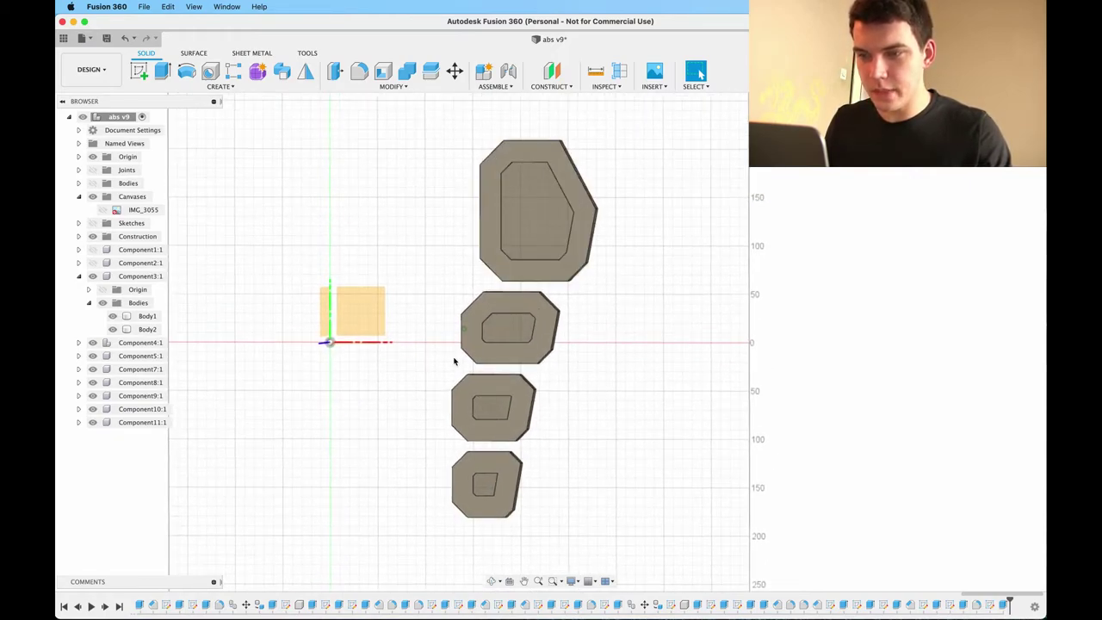
pyautogui.hscroll(2, 454, 360)
pyautogui.hscroll(-1, 454, 360)
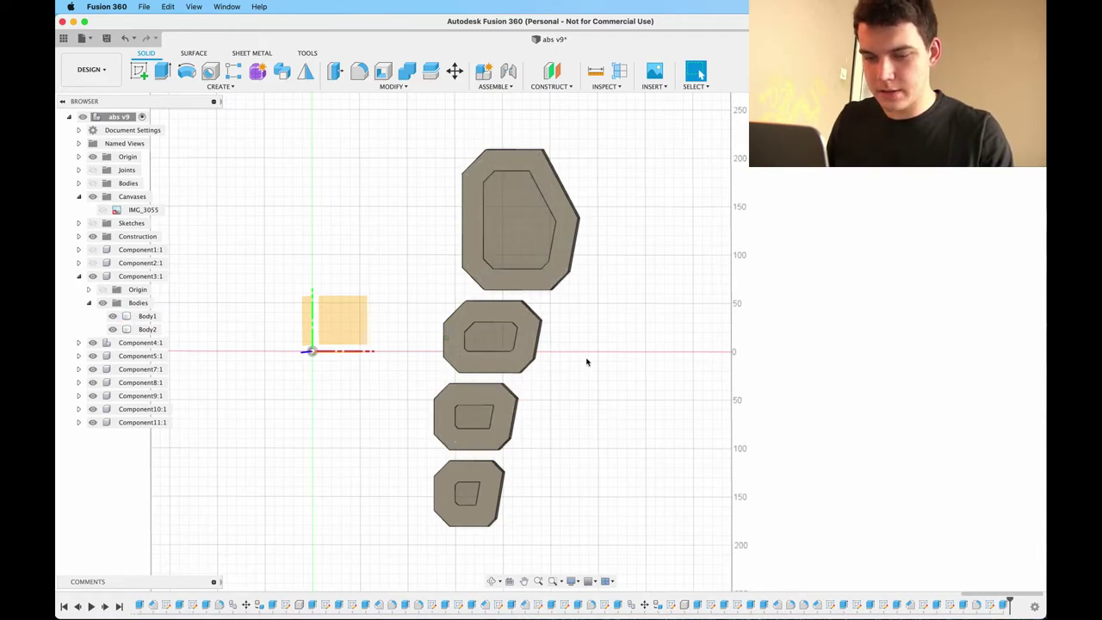
pyautogui.keyDown('shift'); pyautogui.hscroll(-2, 586, 361); pyautogui.keyUp('shift')
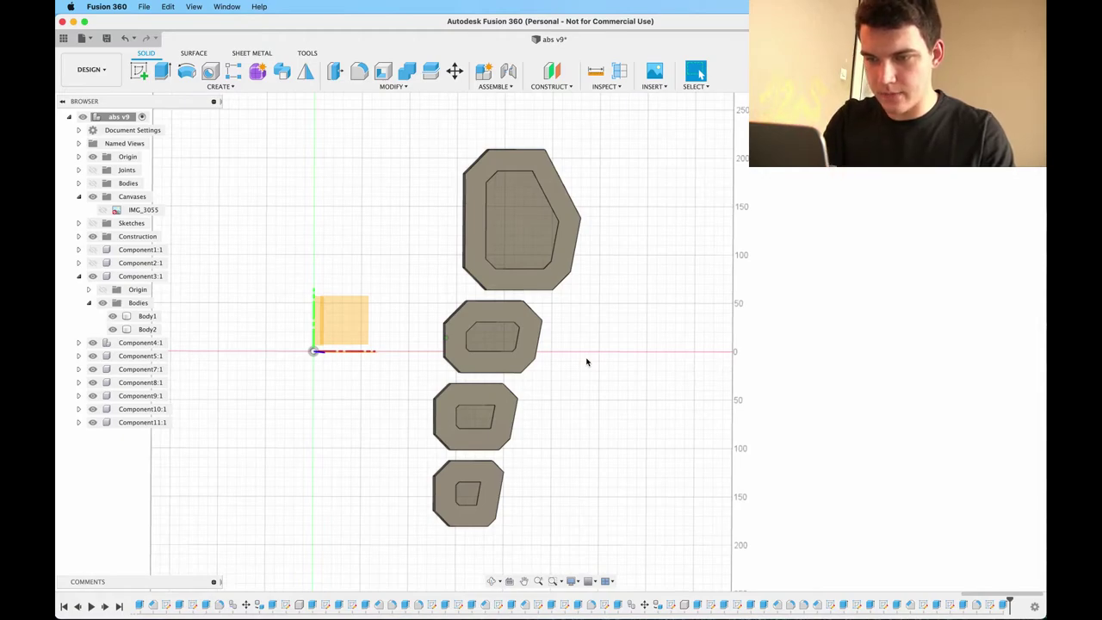
pyautogui.hscroll(-2, 586, 362)
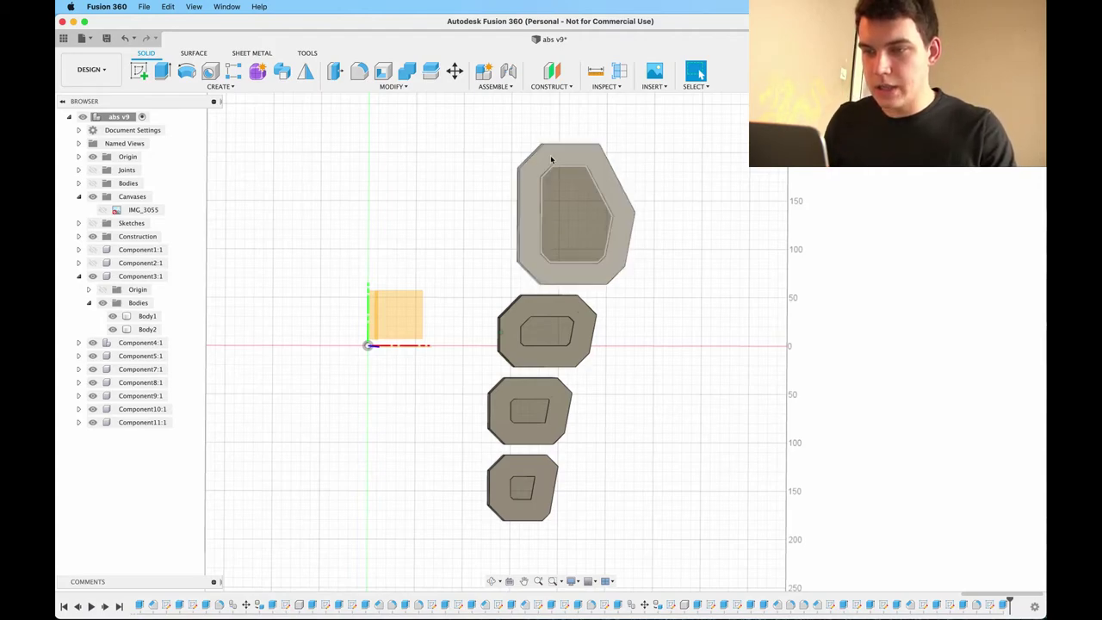
pyautogui.click(574, 207)
pyautogui.click(509, 210)
pyautogui.keyDown('shift'); pyautogui.hscroll(-3, 510, 210); pyautogui.keyUp('shift')
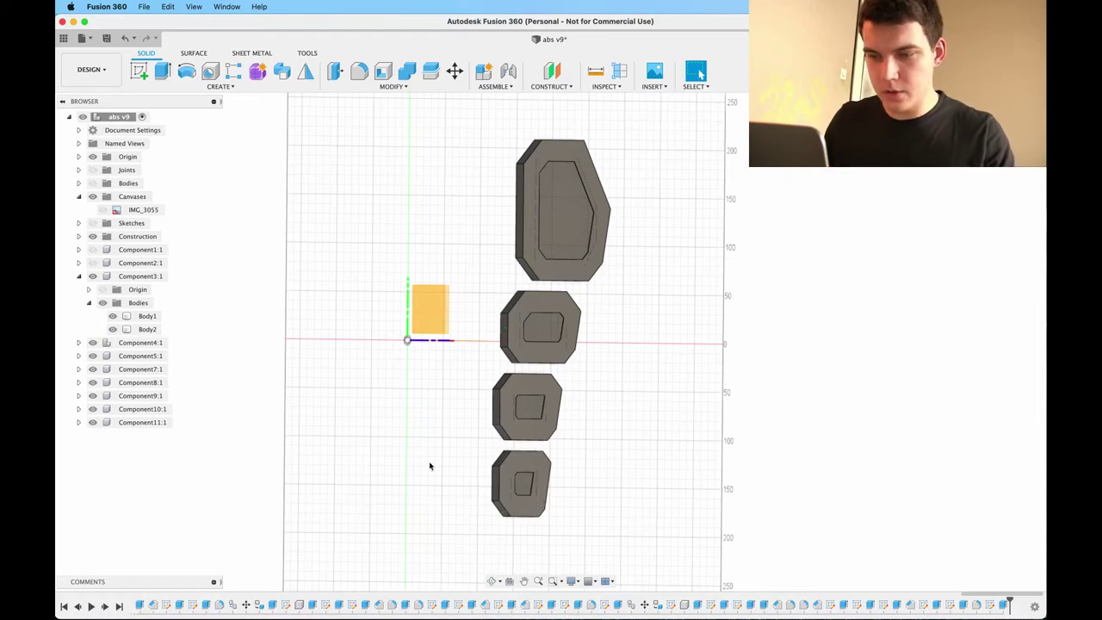
pyautogui.keyDown('shift'); pyautogui.hscroll(3, 430, 465); pyautogui.keyUp('shift')
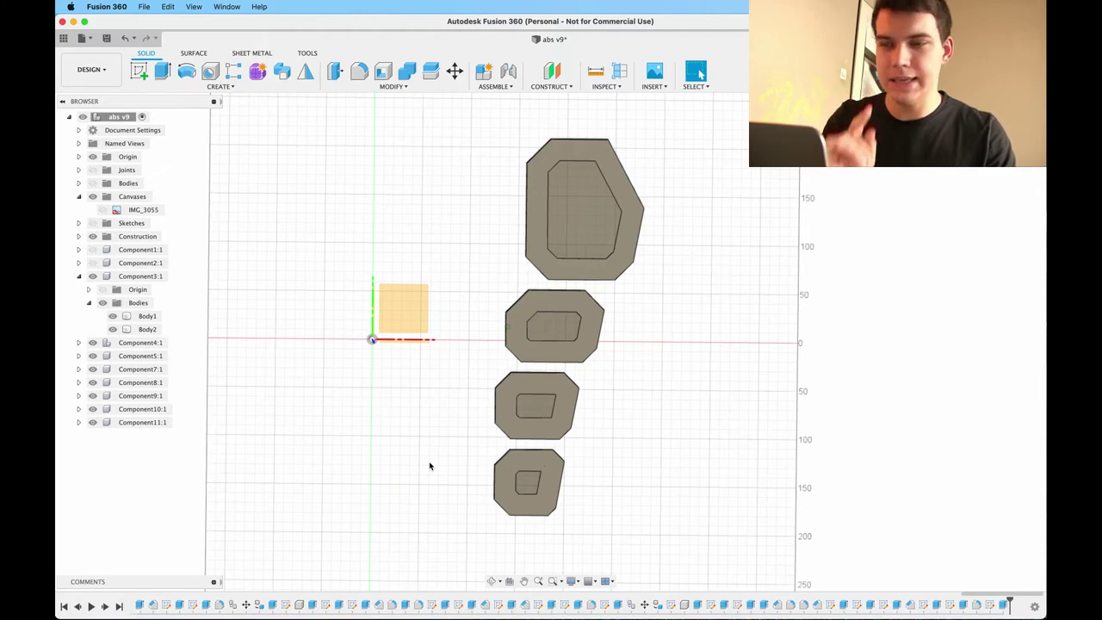
pyautogui.scroll(-3, 429, 466)
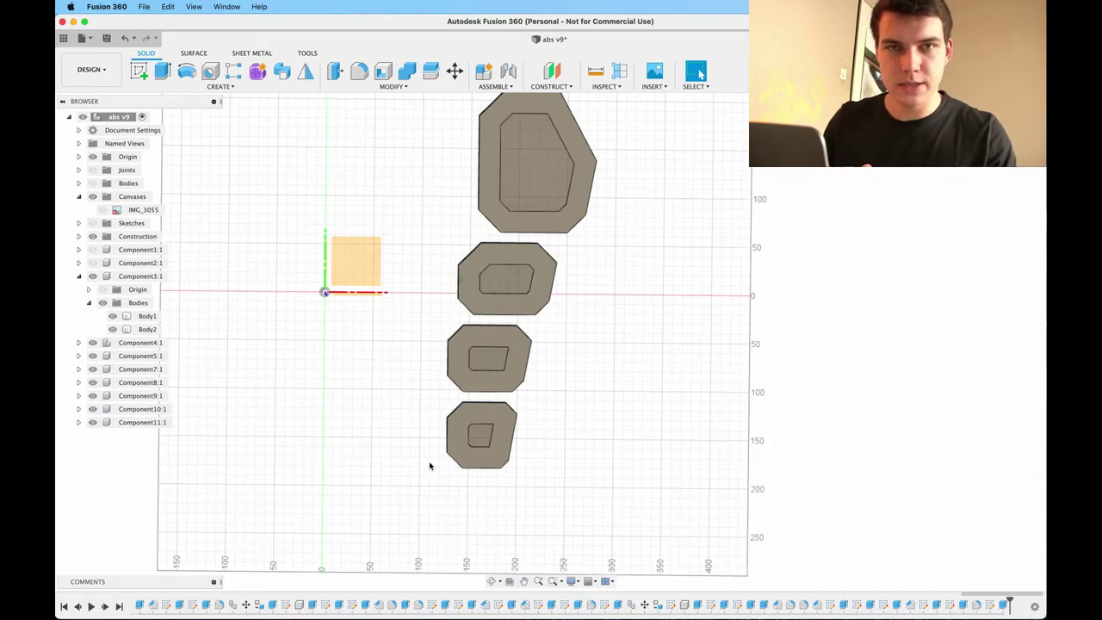
pyautogui.scroll(2, 429, 466)
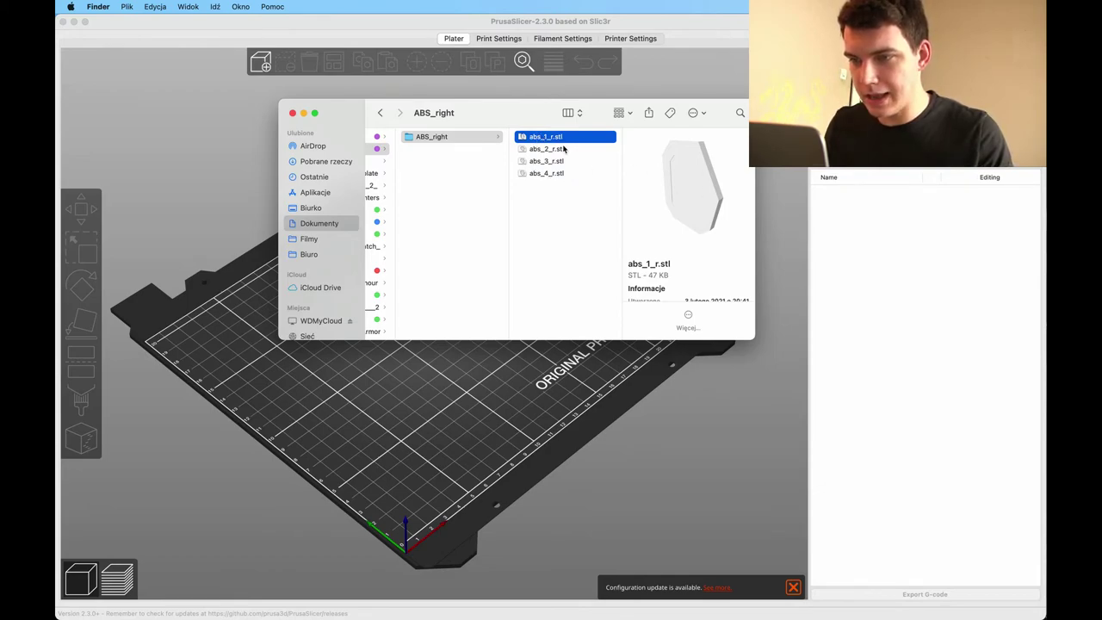
# Preview abs_2_r.stl, abs_3_r.stl and abs_4_r.stl in the ABS_right folder, and clear the file selection.
pyautogui.click(555, 150)
pyautogui.click(544, 162)
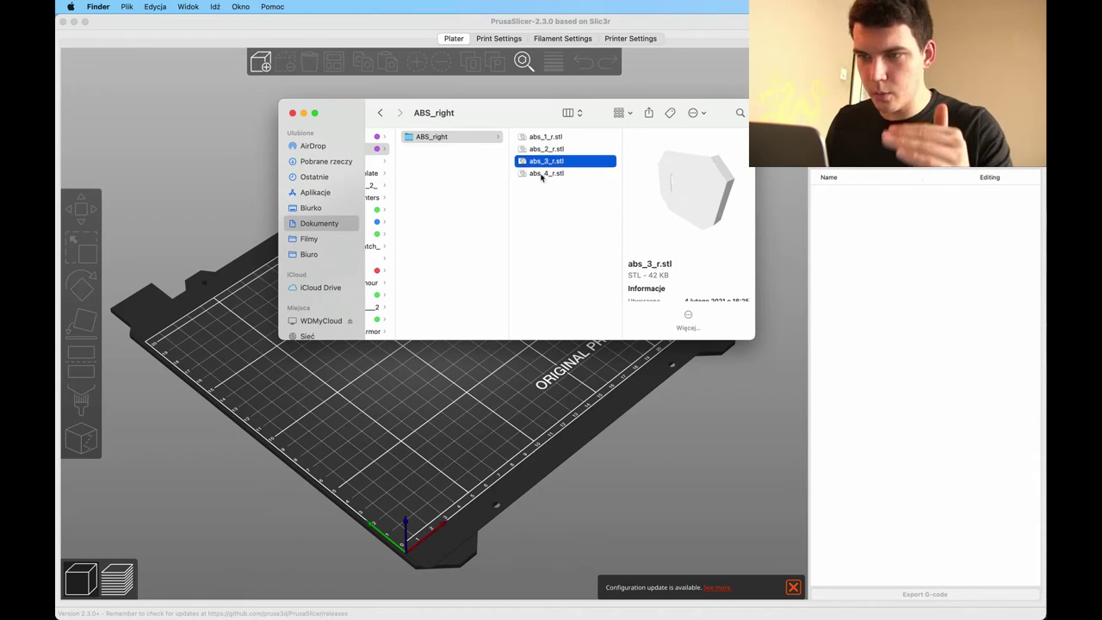
pyautogui.click(544, 174)
pyautogui.click(548, 238)
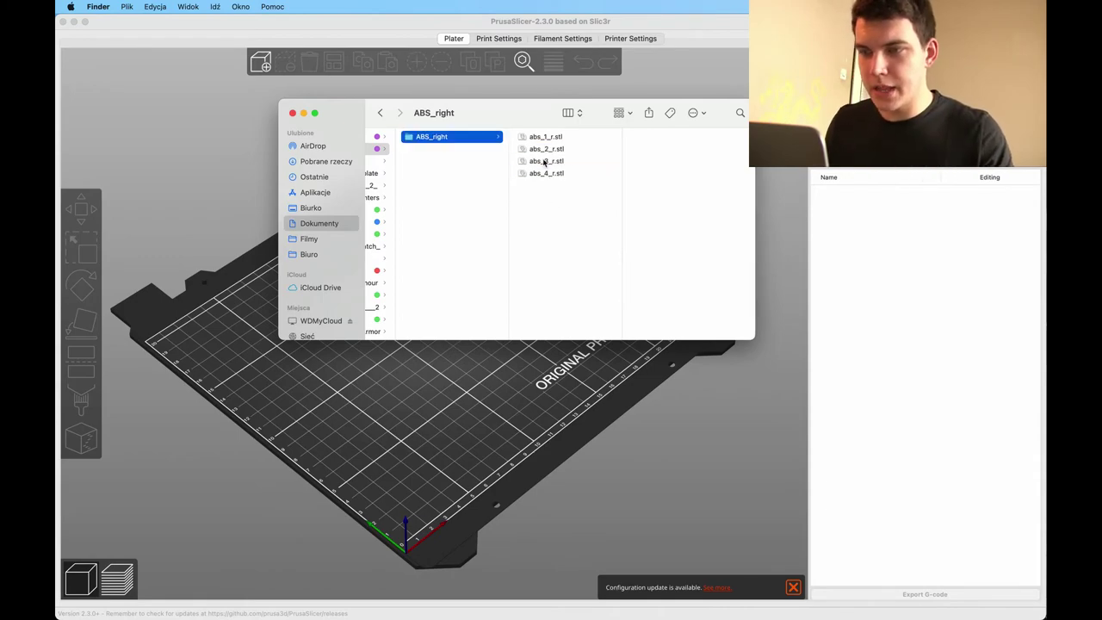
# Load abs_1_r.stl from the ABS_right folder onto the PrusaSlicer print bed and select the model.
pyautogui.moveTo(542, 138); pyautogui.dragTo(407, 387)
pyautogui.scroll(3, 500, 405)
pyautogui.click(500, 401)
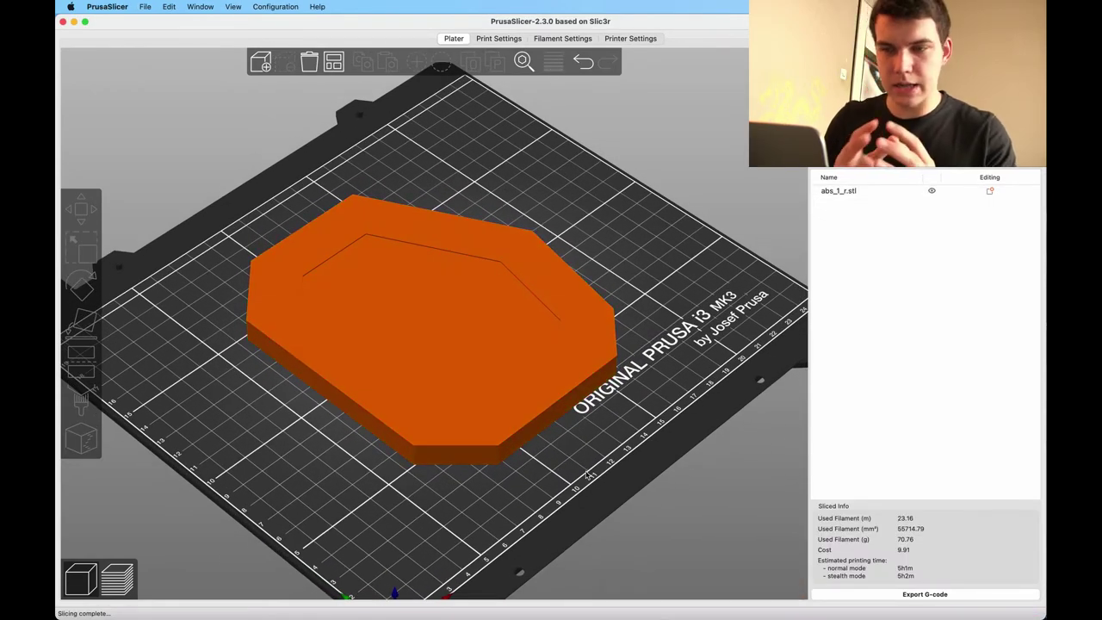
pyautogui.moveTo(561, 474)
pyautogui.mouseDown()
pyautogui.moveTo(575, 434)
pyautogui.moveTo(561, 474)
pyautogui.mouseUp()
pyautogui.click(478, 267)
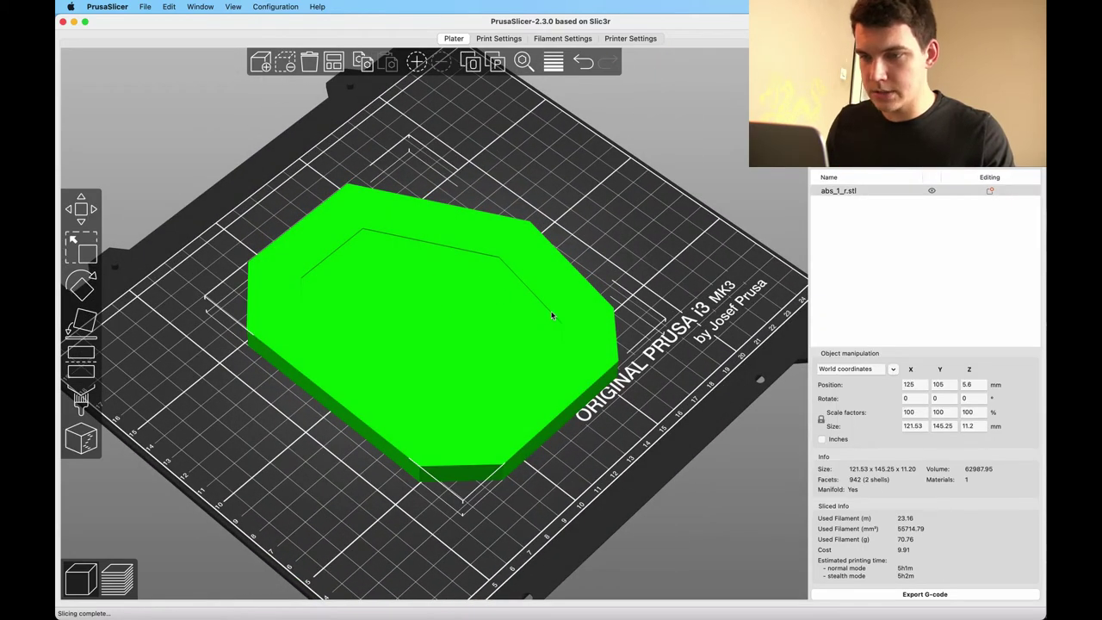
# Split the abs_1_r.stl model into separate objects and select the inner body, abs_1_r.stl_2.
pyautogui.click(471, 62)
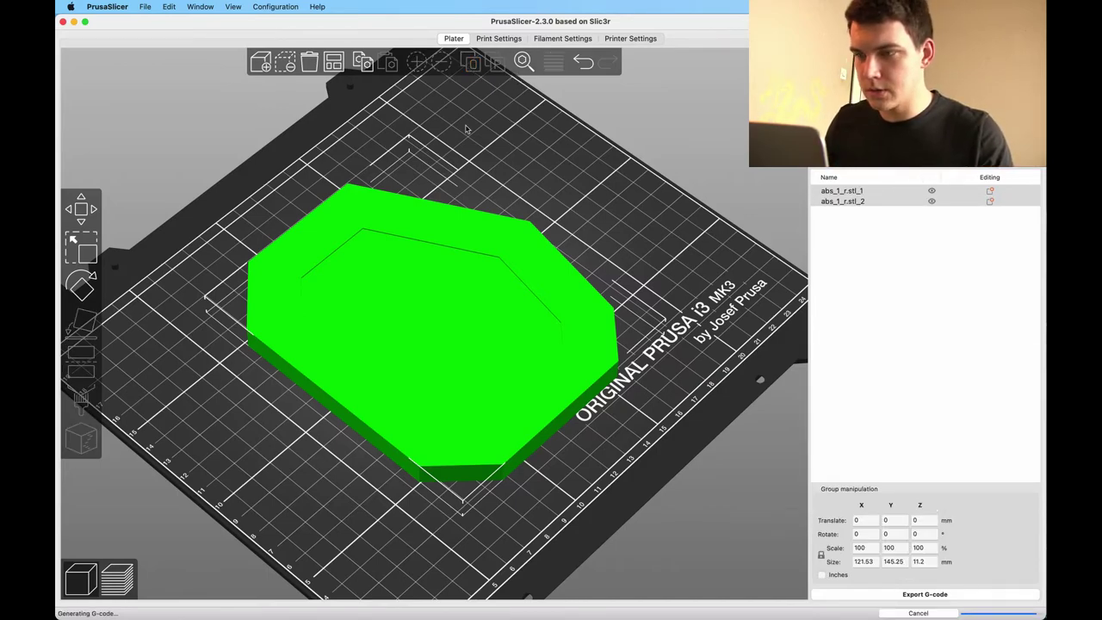
pyautogui.click(832, 217)
pyautogui.click(853, 202)
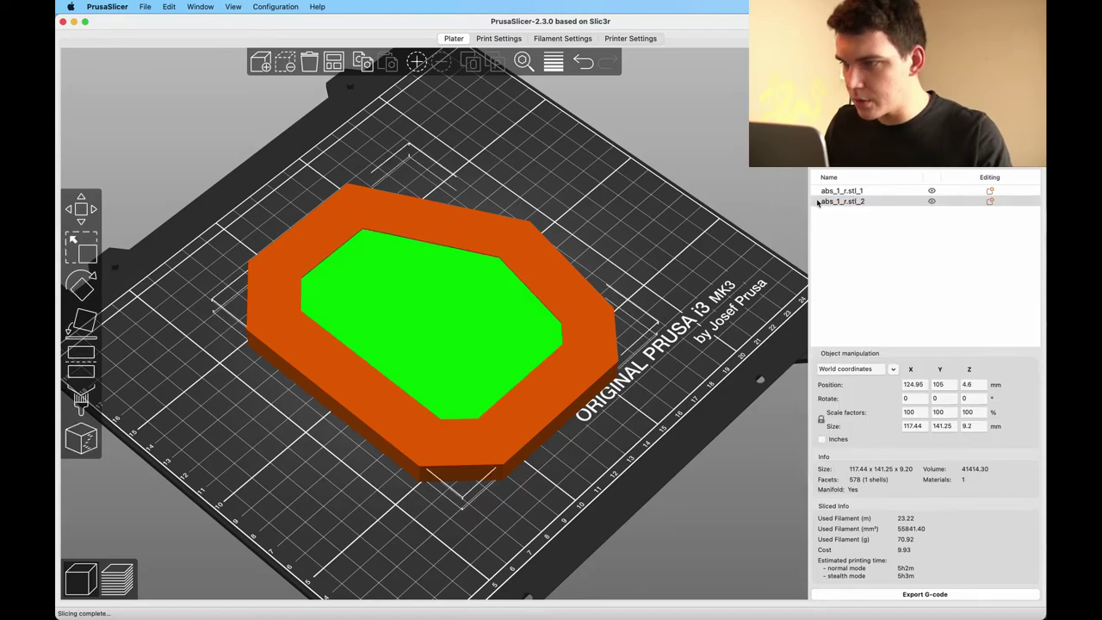
# Pull the two objects apart, moving the inner body to about X 80, Y 116 and the ring frame to about X 141, Y 114.
pyautogui.moveTo(414, 304); pyautogui.dragTo(318, 366)
pyautogui.click(544, 272)
pyautogui.moveTo(544, 273); pyautogui.dragTo(620, 210)
pyautogui.moveTo(427, 332); pyautogui.dragTo(387, 356)
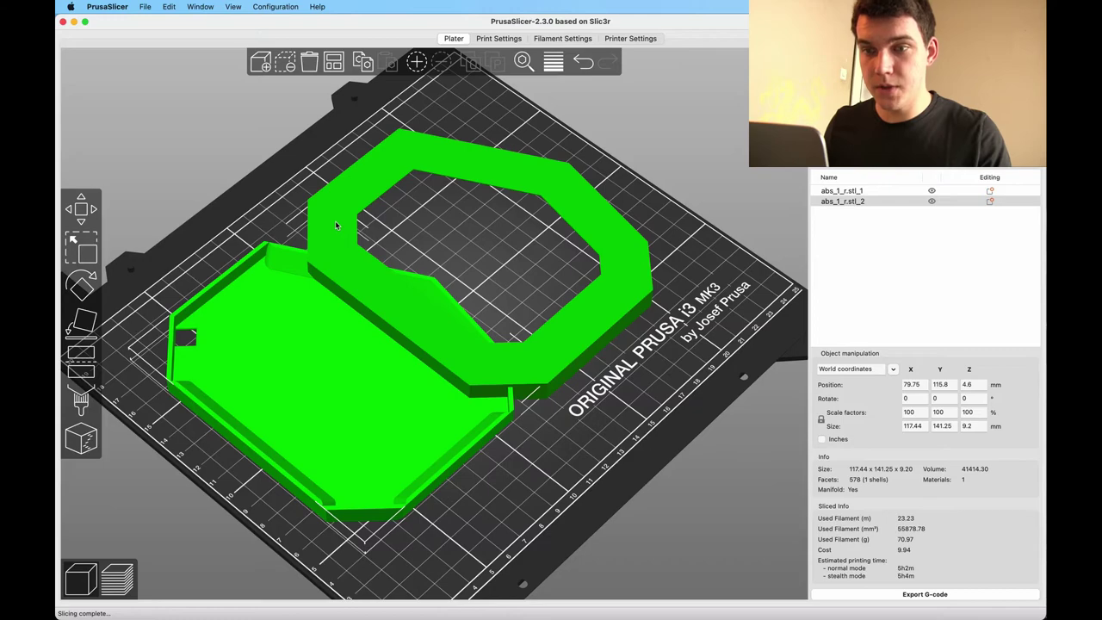
# Exclude abs_1_r.stl_2 from printing and move it off the print bed.
pyautogui.click(860, 203)
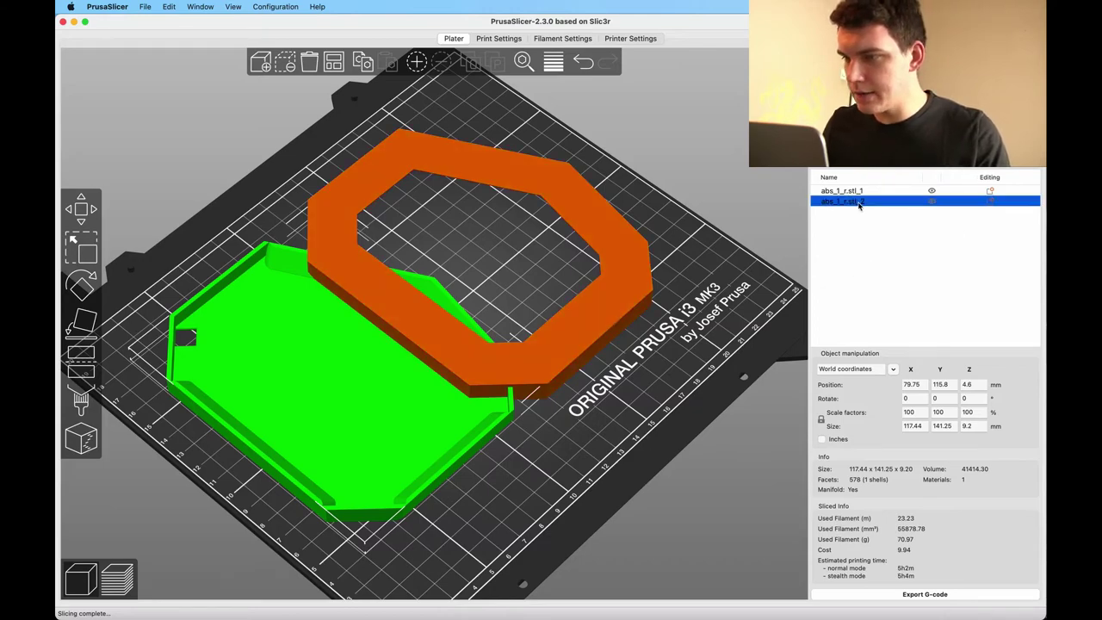
pyautogui.click(930, 201)
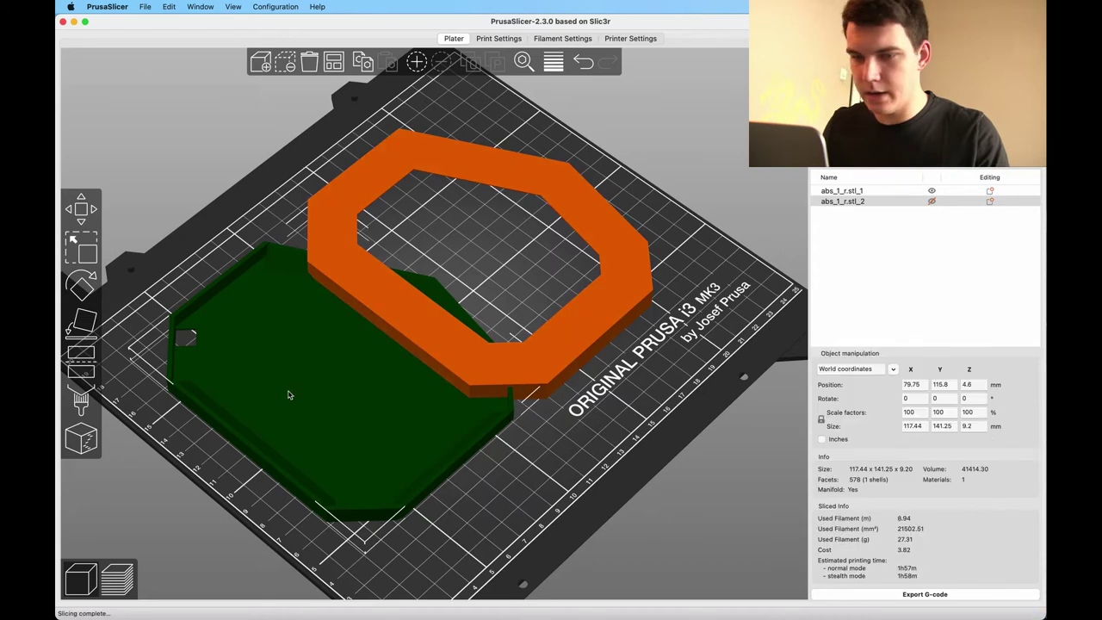
pyautogui.moveTo(290, 390); pyautogui.dragTo(13, 594)
# Place the ring frame on its large flat front face so that its raised rim points upward.
pyautogui.click(406, 296)
pyautogui.scroll(-5, 435, 361)
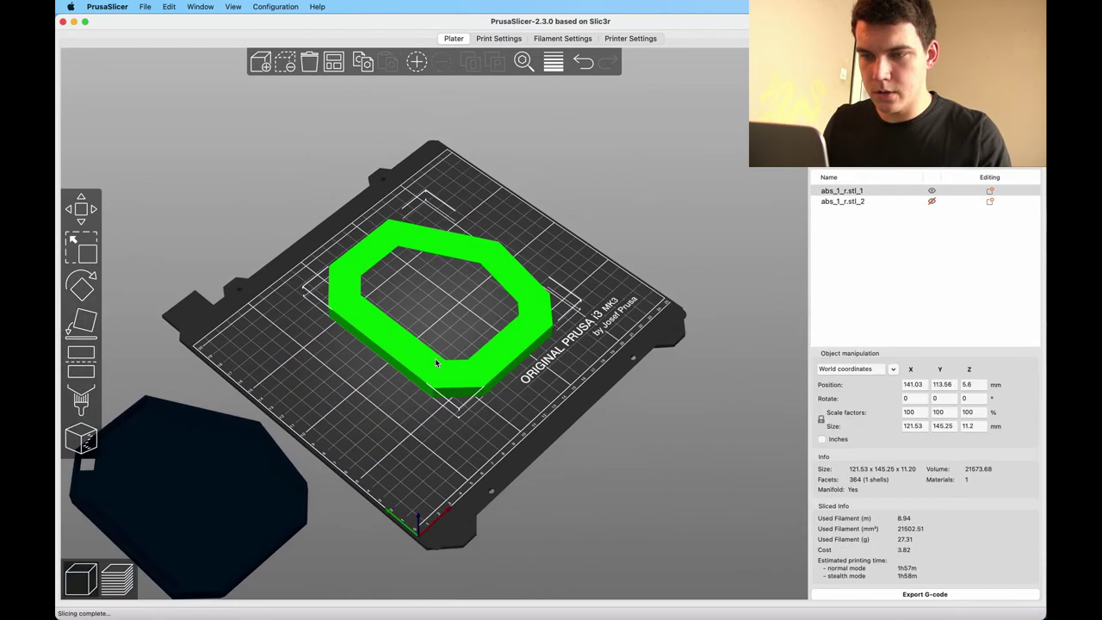
pyautogui.moveTo(434, 427)
pyautogui.mouseDown()
pyautogui.moveTo(431, 381)
pyautogui.moveTo(436, 427)
pyautogui.mouseUp()
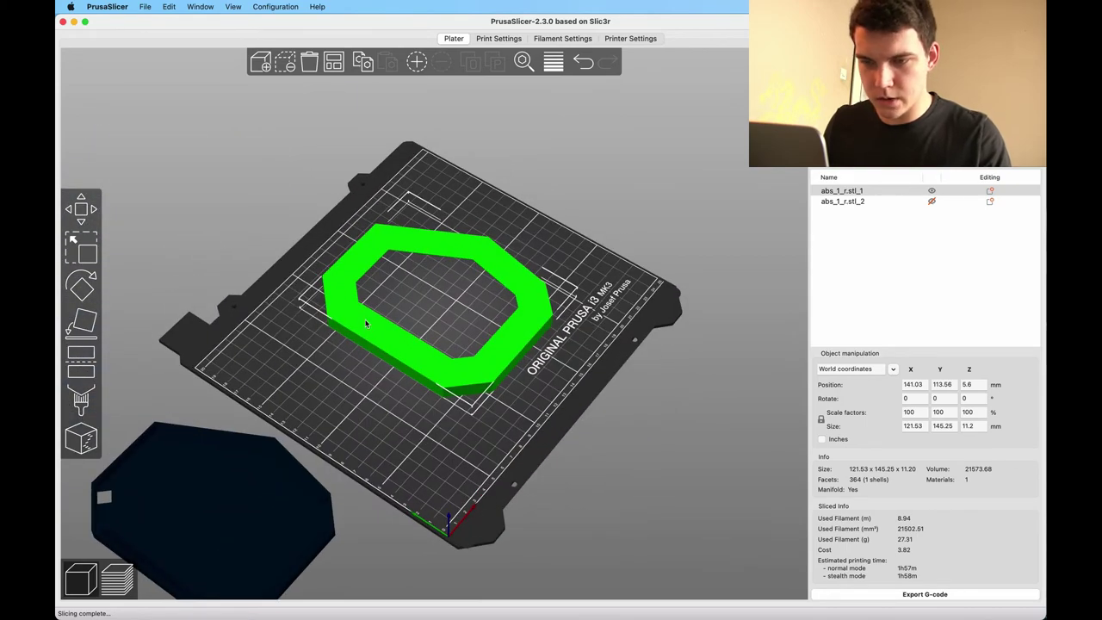
pyautogui.click(84, 321)
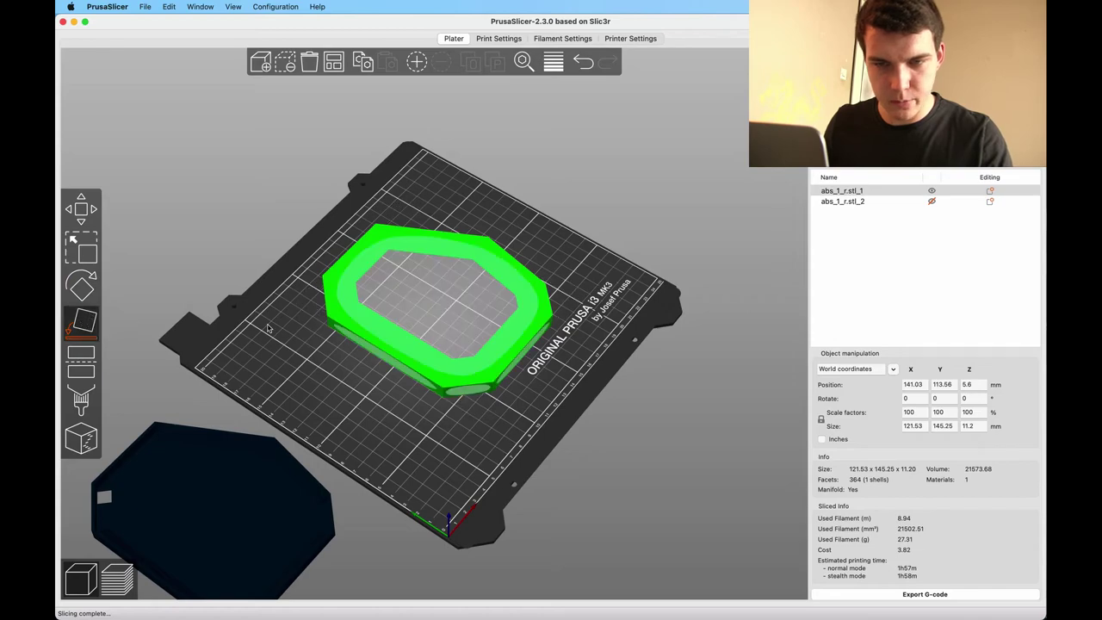
pyautogui.click(420, 285)
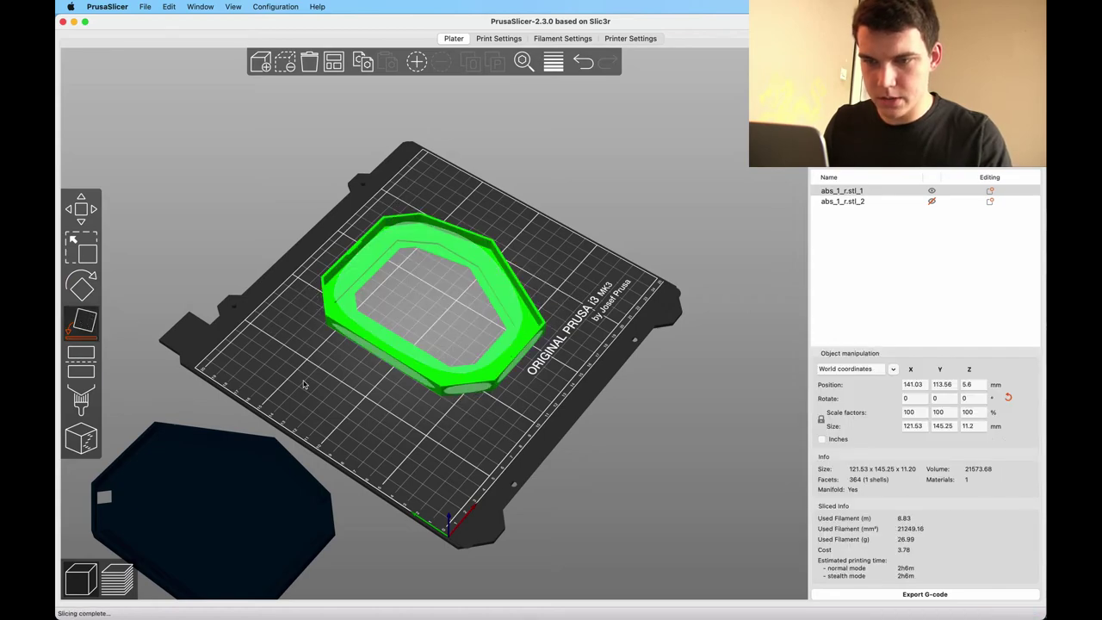
pyautogui.click(303, 385)
# Rotate the ring frame half a turn about the vertical axis and inspect its rim and inner groove up close.
pyautogui.click(346, 297)
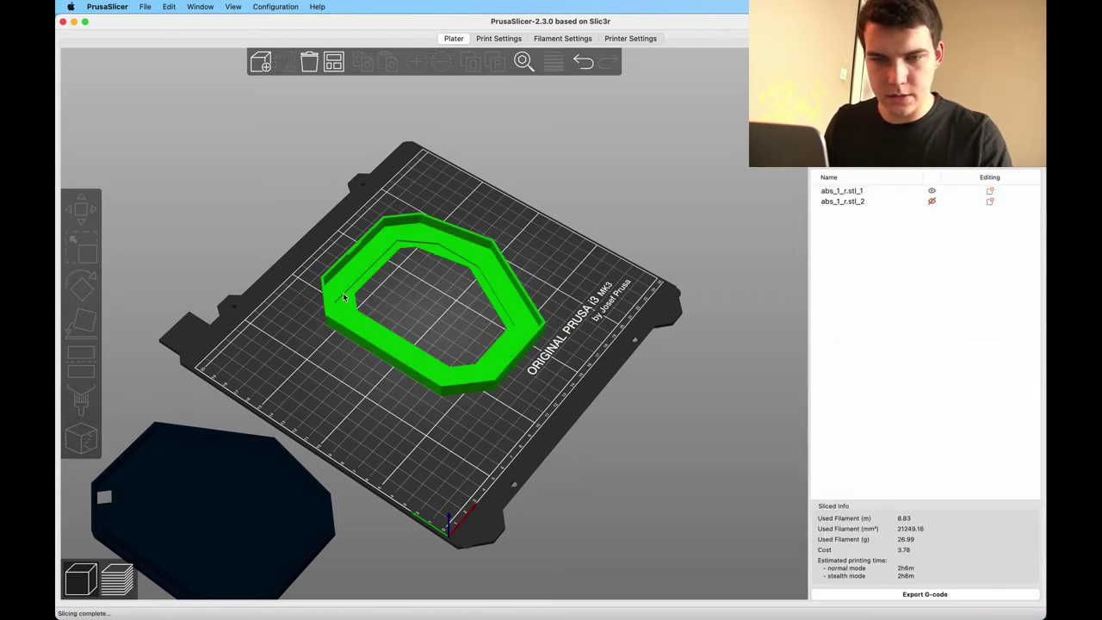
pyautogui.click(93, 291)
pyautogui.moveTo(535, 193); pyautogui.dragTo(398, 342)
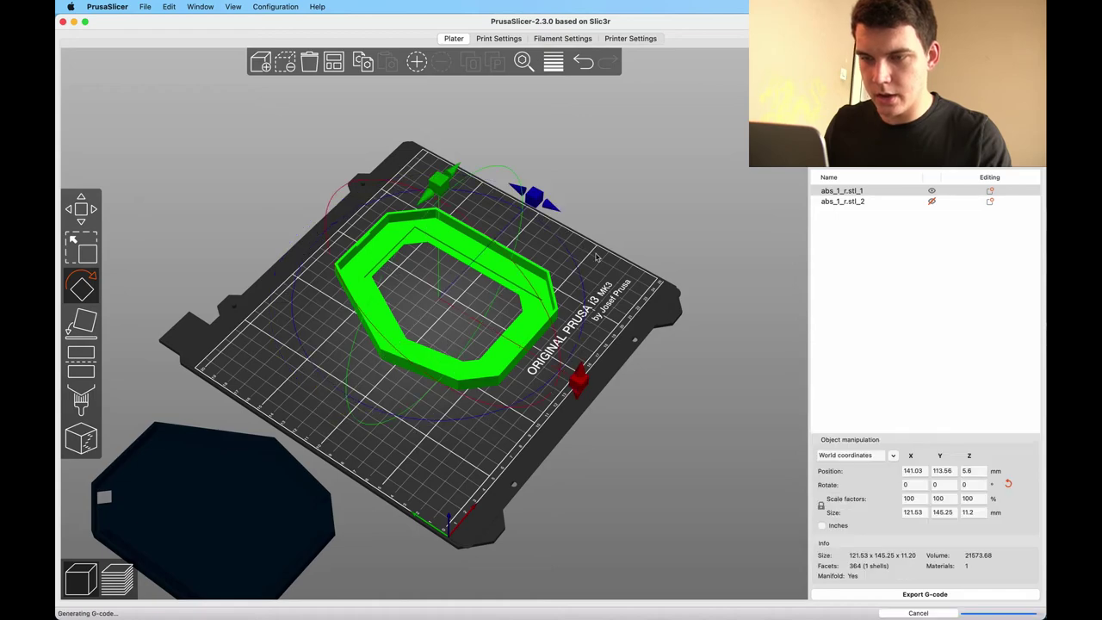
pyautogui.press('r')
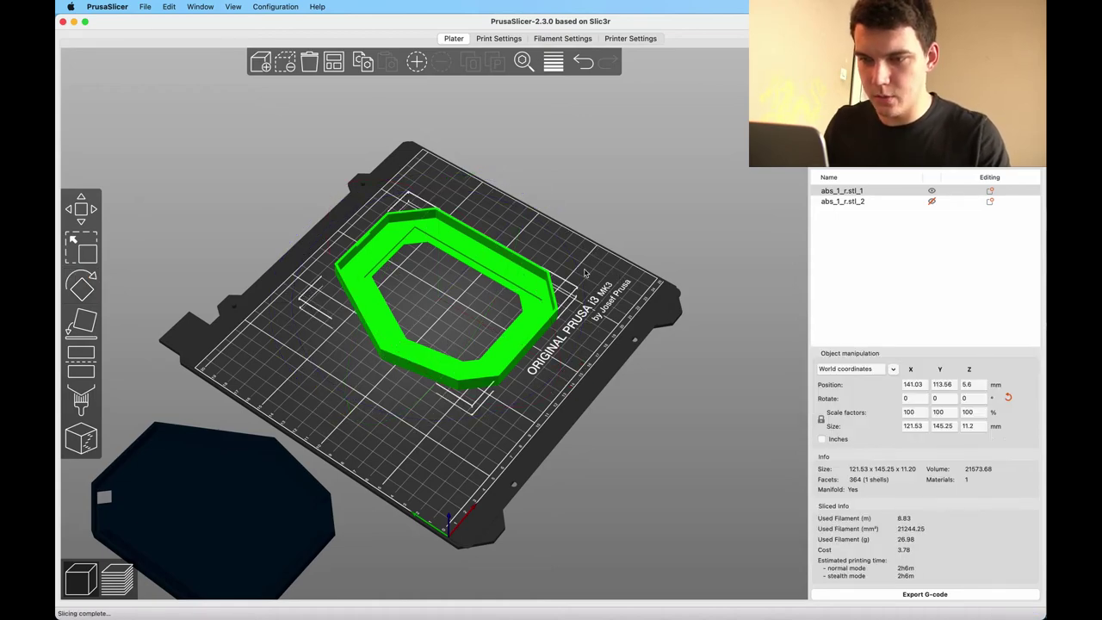
pyautogui.scroll(4, 584, 269)
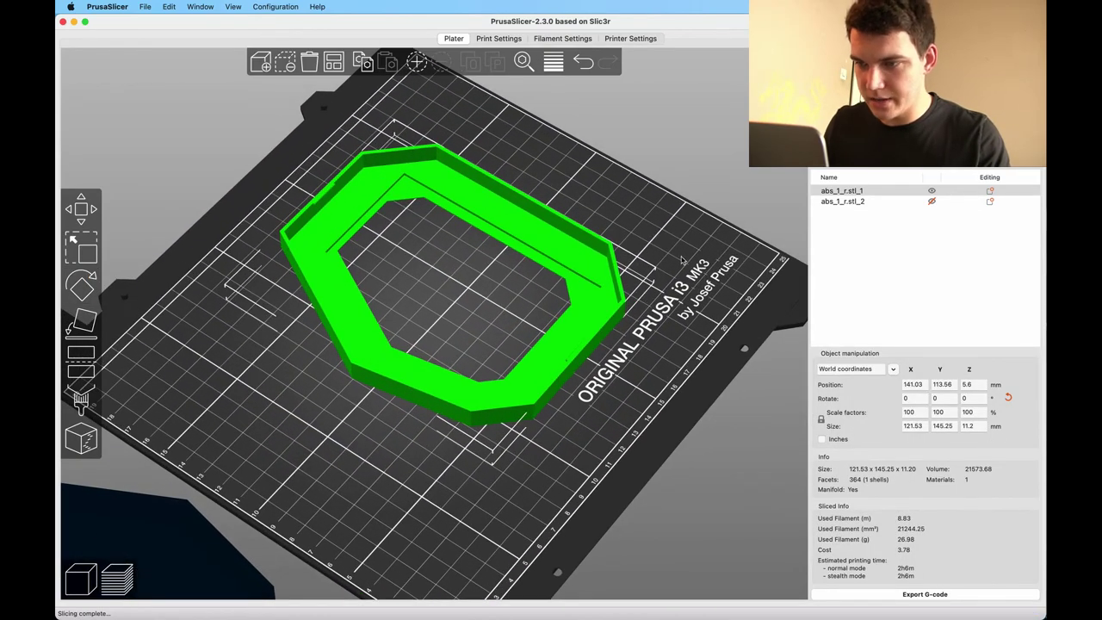
pyautogui.moveTo(683, 257)
pyautogui.mouseDown()
pyautogui.moveTo(671, 266)
pyautogui.moveTo(678, 257)
pyautogui.mouseUp()
pyautogui.scroll(5, 678, 257)
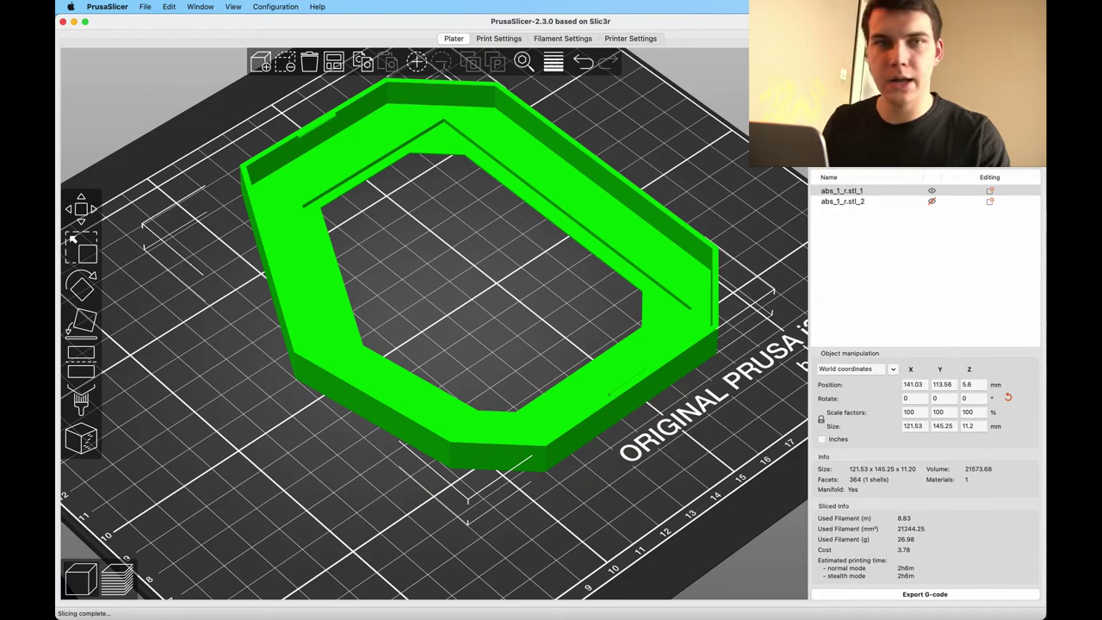
# Set the infill's fill density to 20% in the print settings and return to the plater.
pyautogui.click(497, 39)
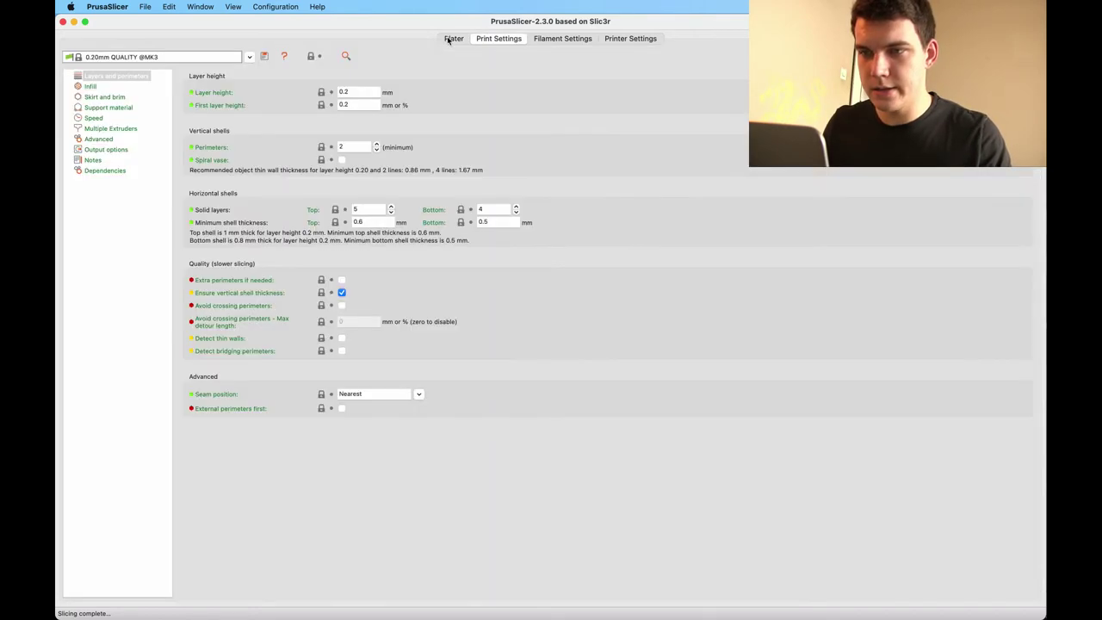
pyautogui.click(86, 87)
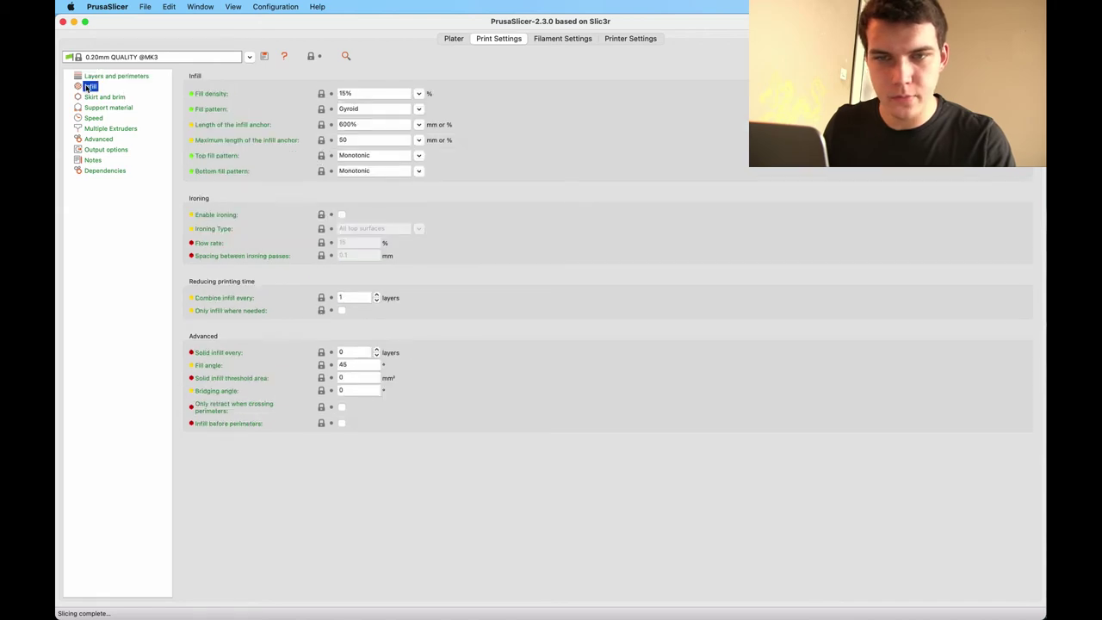
pyautogui.click(387, 96)
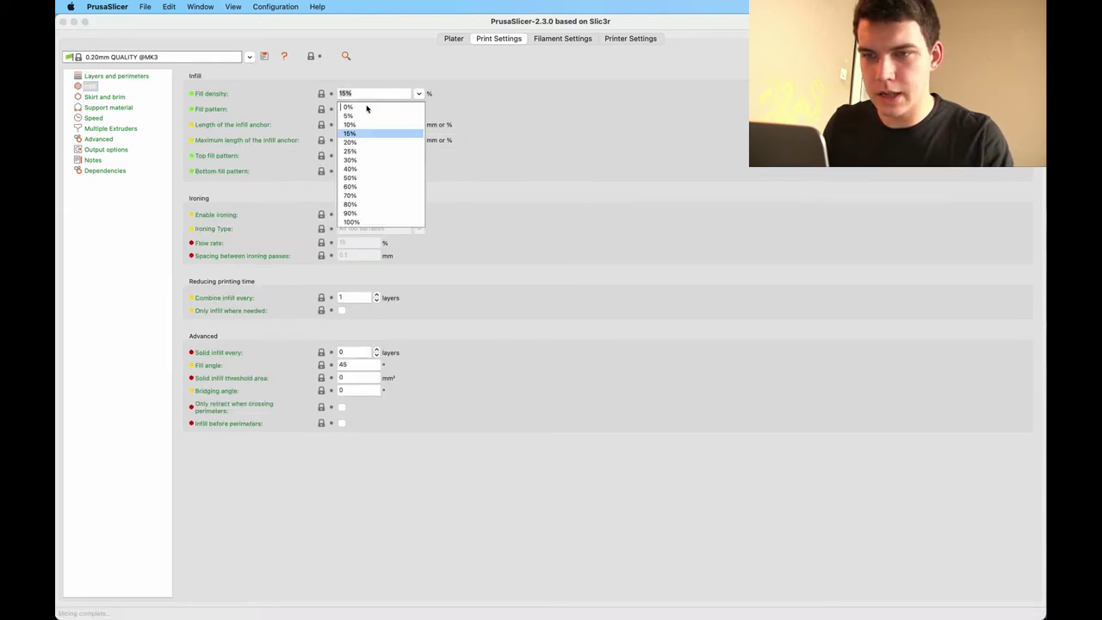
pyautogui.click(360, 143)
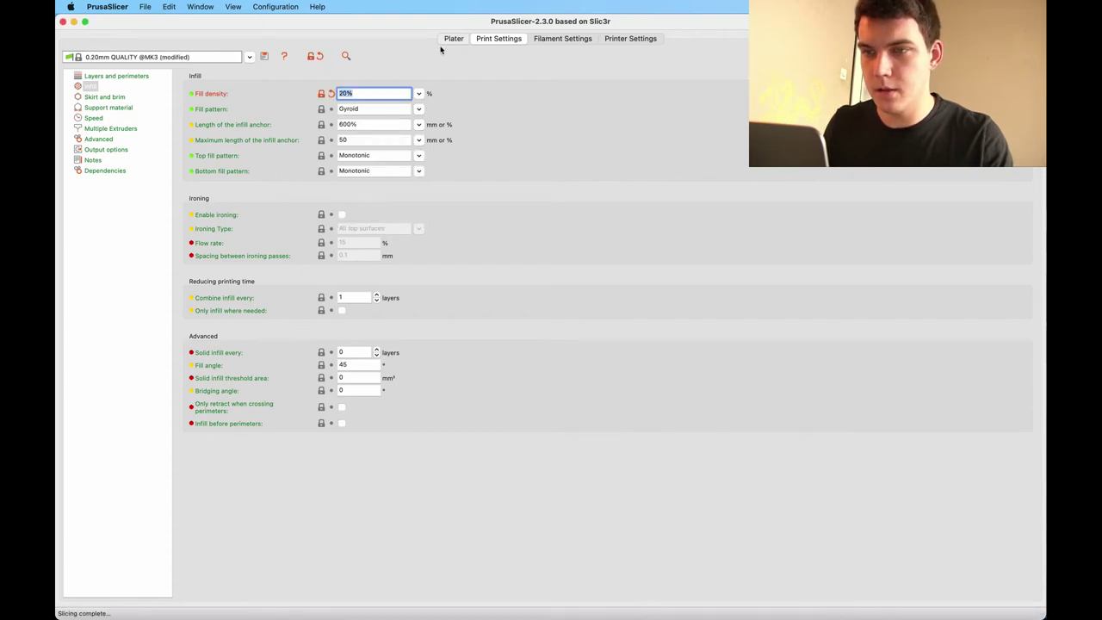
pyautogui.click(454, 37)
pyautogui.press('Tab')
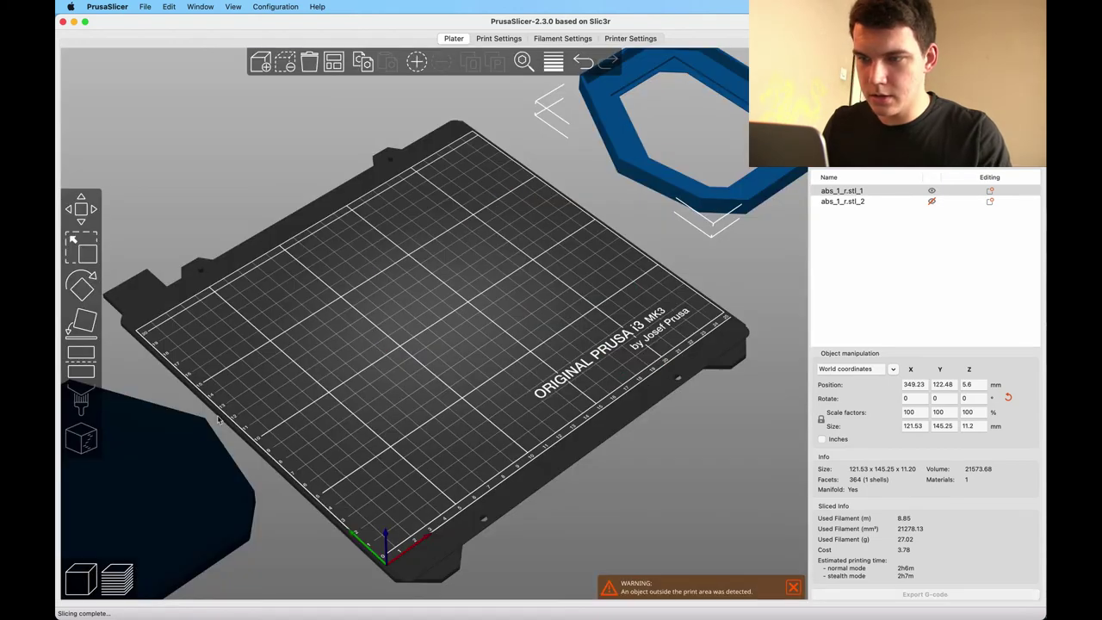
# Move abs_1_r.stl_2 onto the middle of the print bed, exclude abs_1_r.stl_1 from printing and make abs_1_r.stl_2 printable.
pyautogui.moveTo(194, 474); pyautogui.dragTo(462, 290)
pyautogui.click(932, 190)
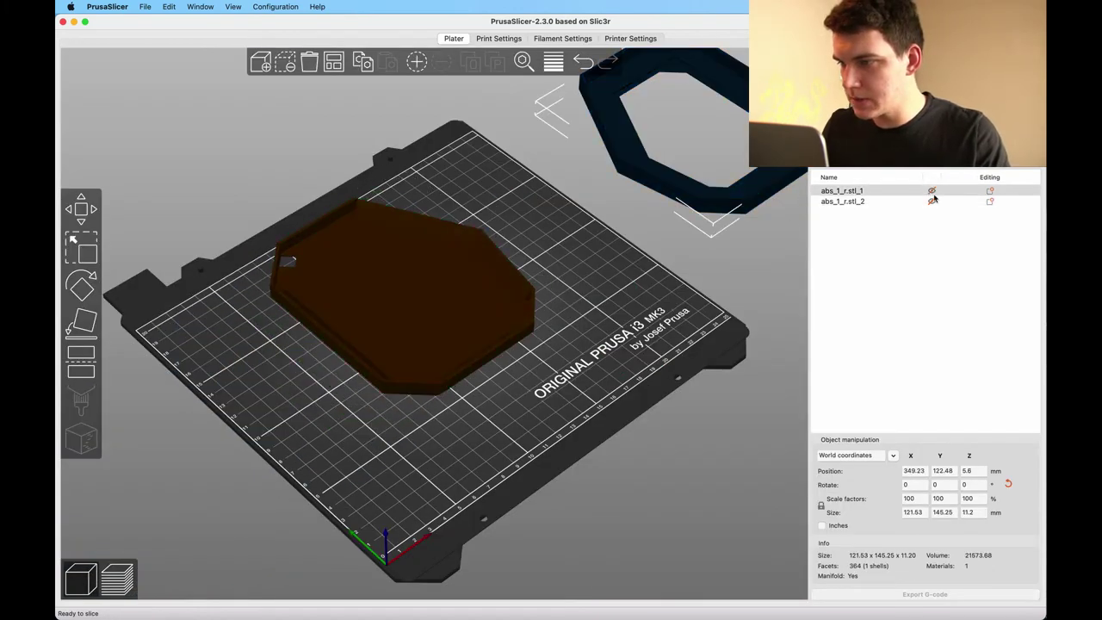
pyautogui.click(932, 200)
pyautogui.moveTo(476, 285); pyautogui.dragTo(485, 307)
pyautogui.scroll(5, 558, 294)
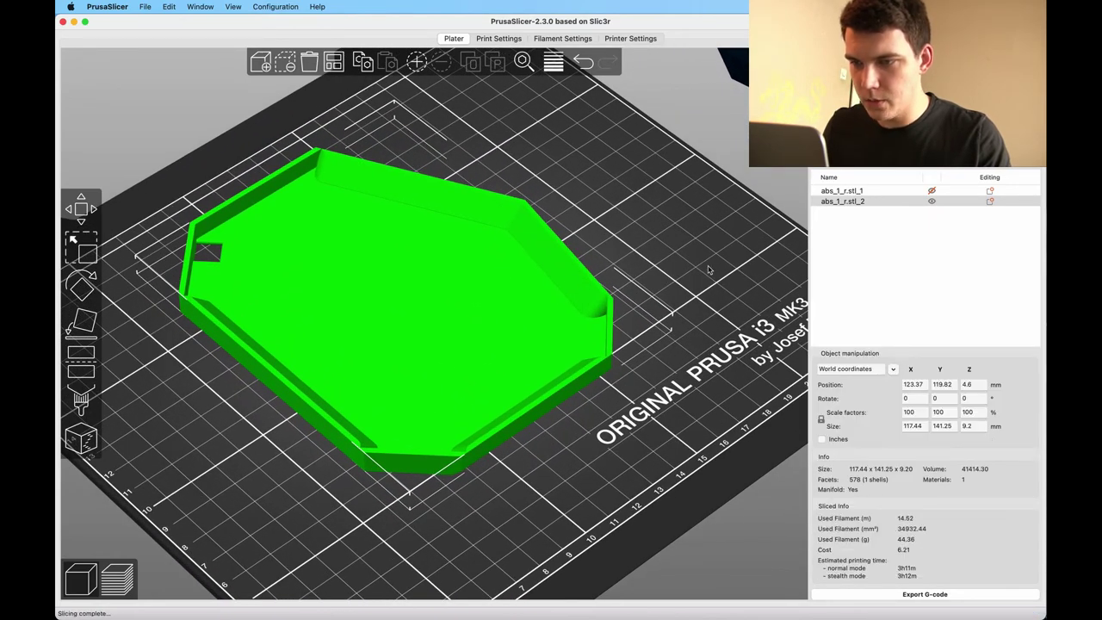
# Preview the sliced plate, limit the shown layers to a height of 2.40 mm and examine its perimeters and infill.
pyautogui.moveTo(707, 266); pyautogui.dragTo(706, 283)
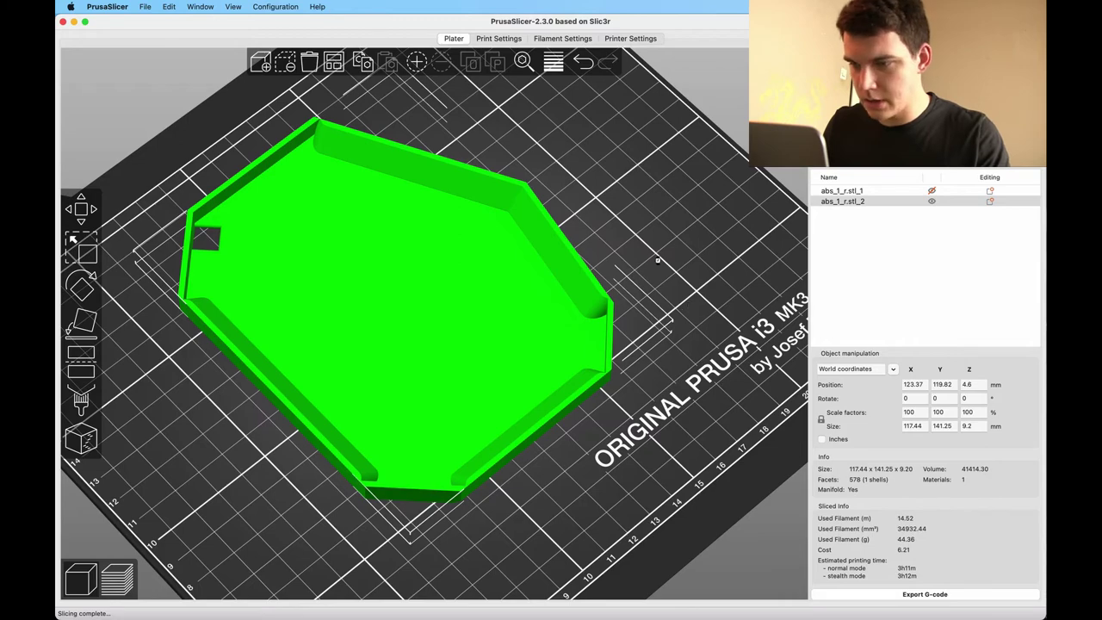
pyautogui.press('Tab')
pyautogui.moveTo(777, 172); pyautogui.dragTo(765, 459)
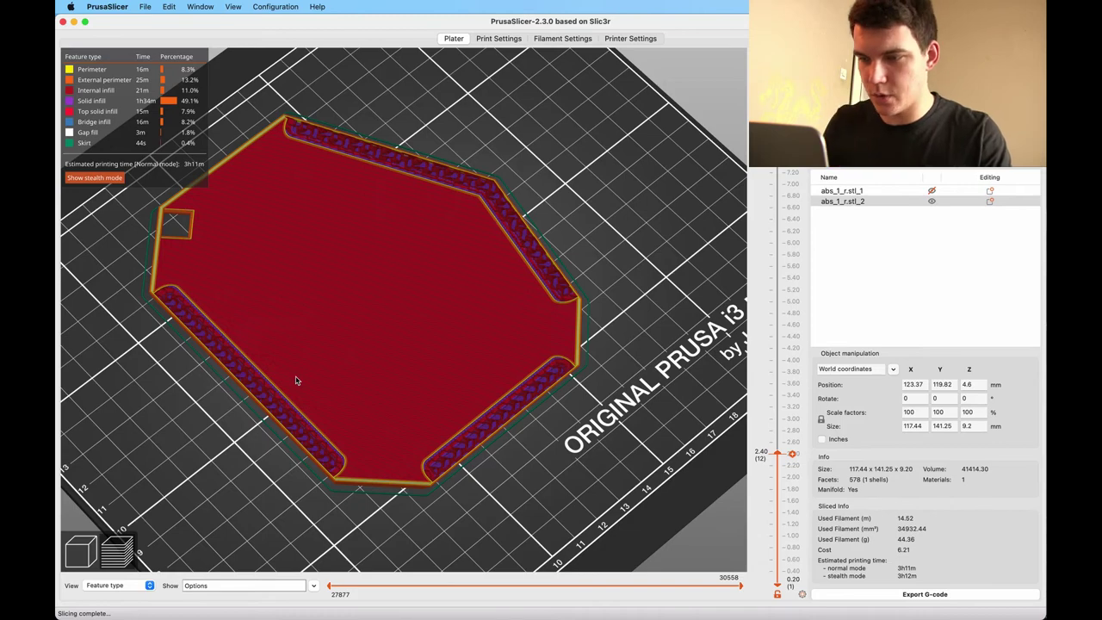
pyautogui.scroll(2, 396, 288)
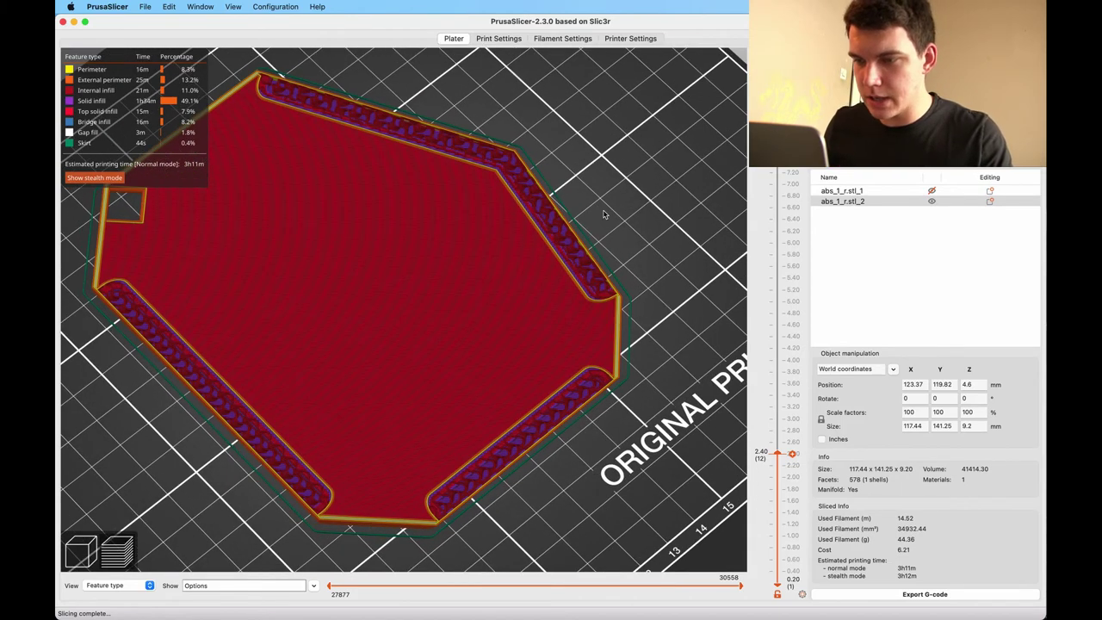
# Set the vertical shells' perimeters to 3 in the print settings and return to the plater.
pyautogui.click(497, 38)
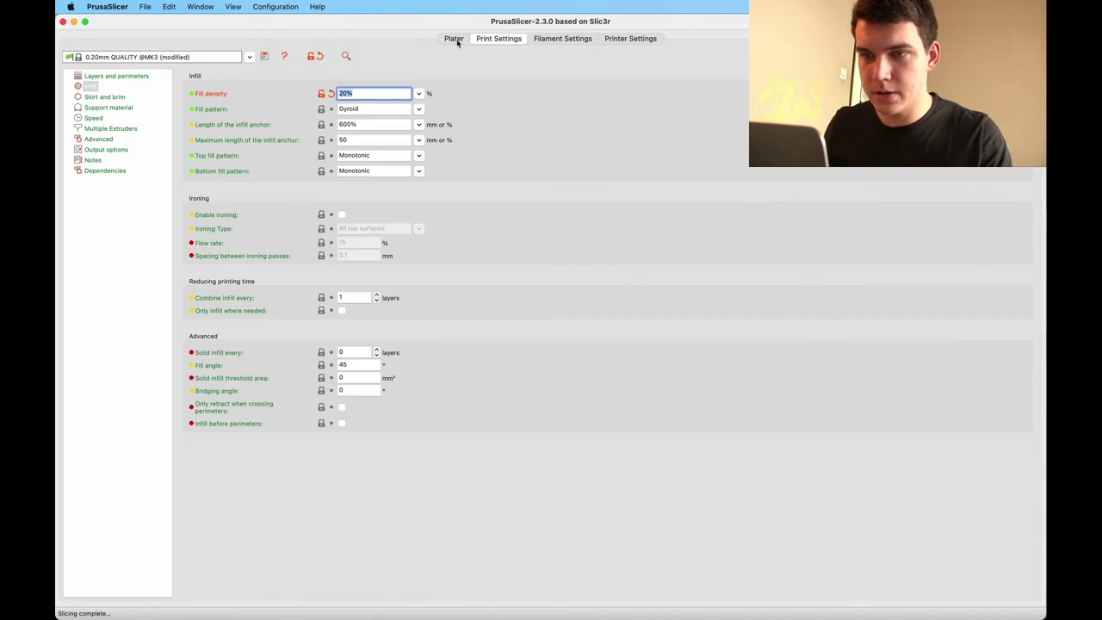
pyautogui.click(90, 77)
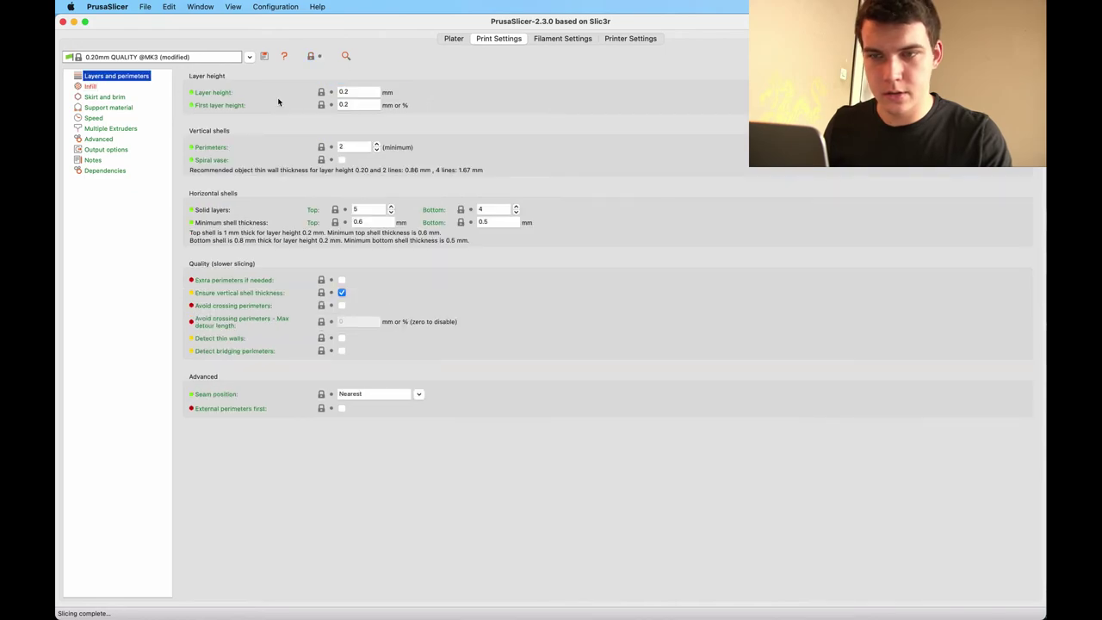
pyautogui.click(376, 145)
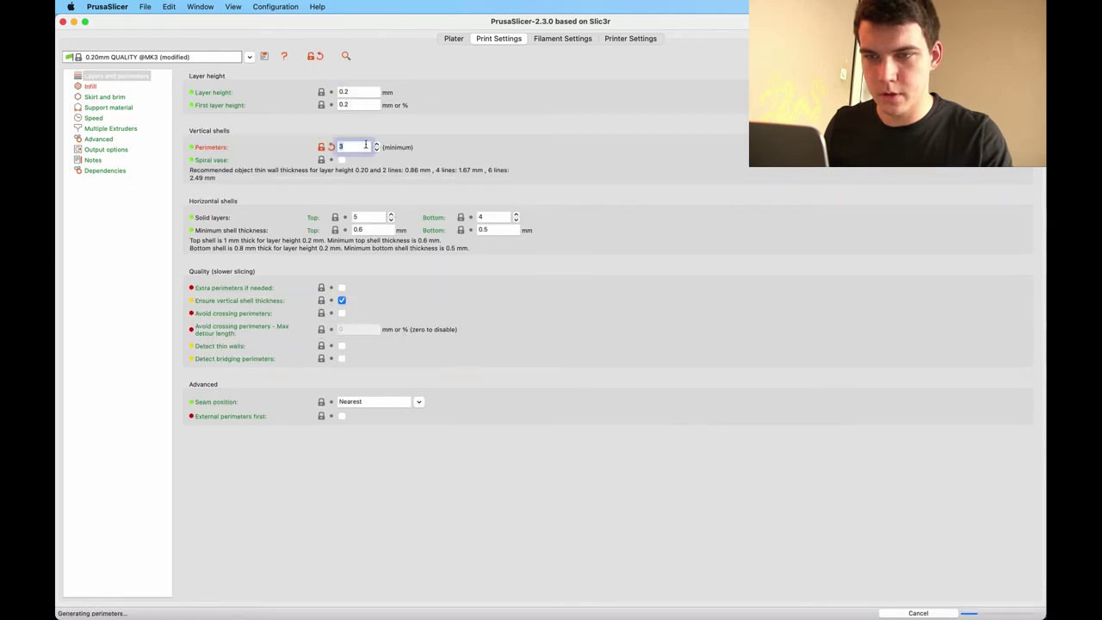
pyautogui.click(451, 39)
# Examine the plate's re-sliced walls at the 2.40 mm layer, and restore the layer preview to full height.
pyautogui.scroll(3, 527, 231)
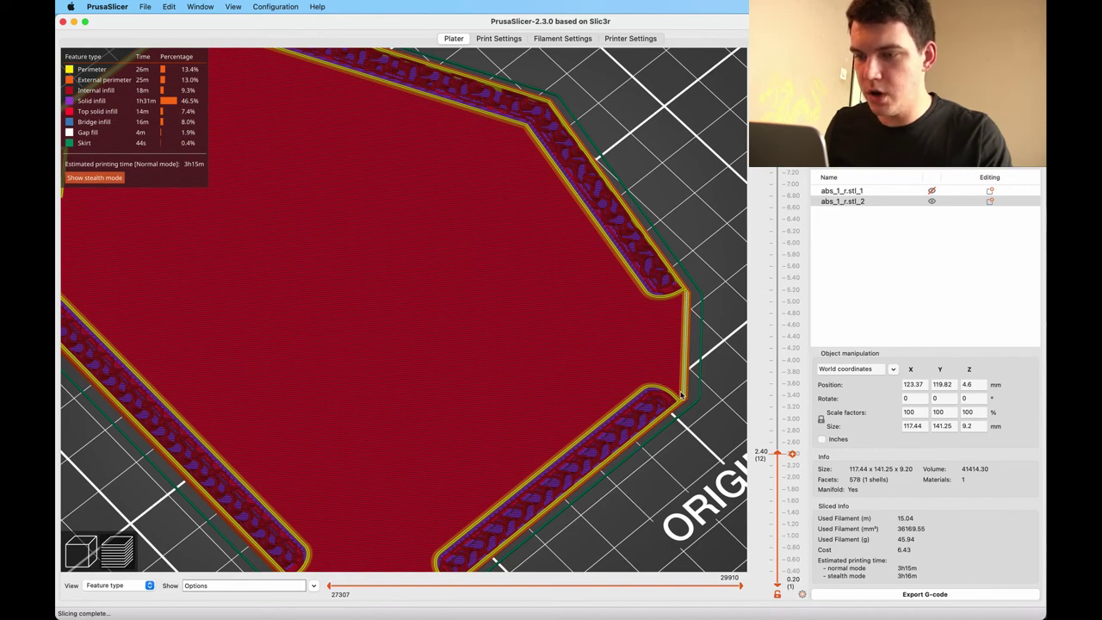
pyautogui.scroll(-2, 699, 247)
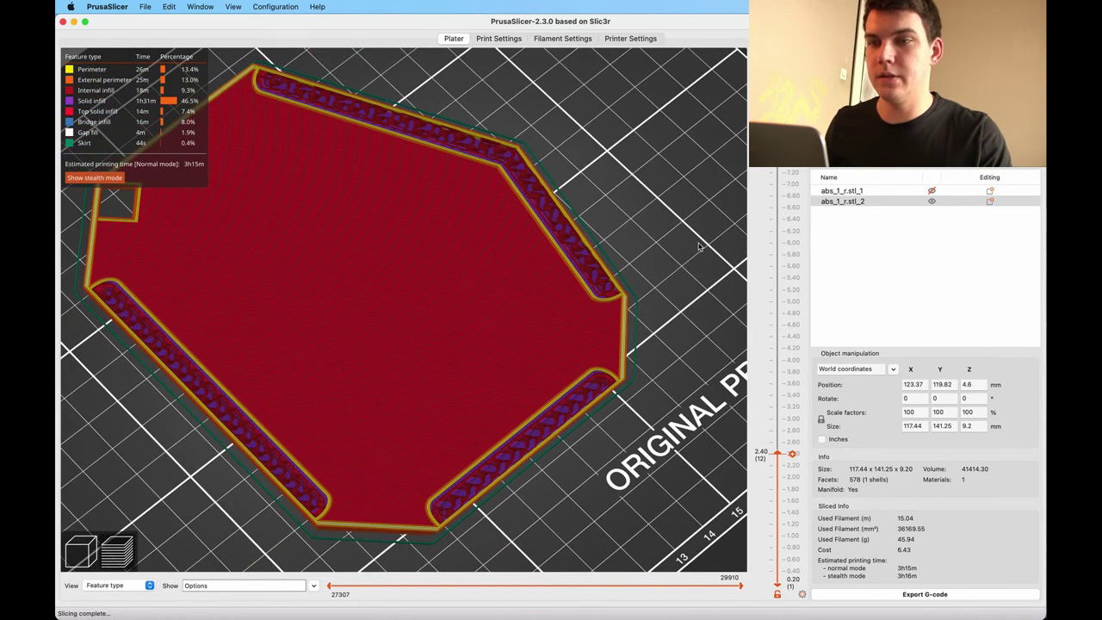
pyautogui.scroll(-2, 699, 247)
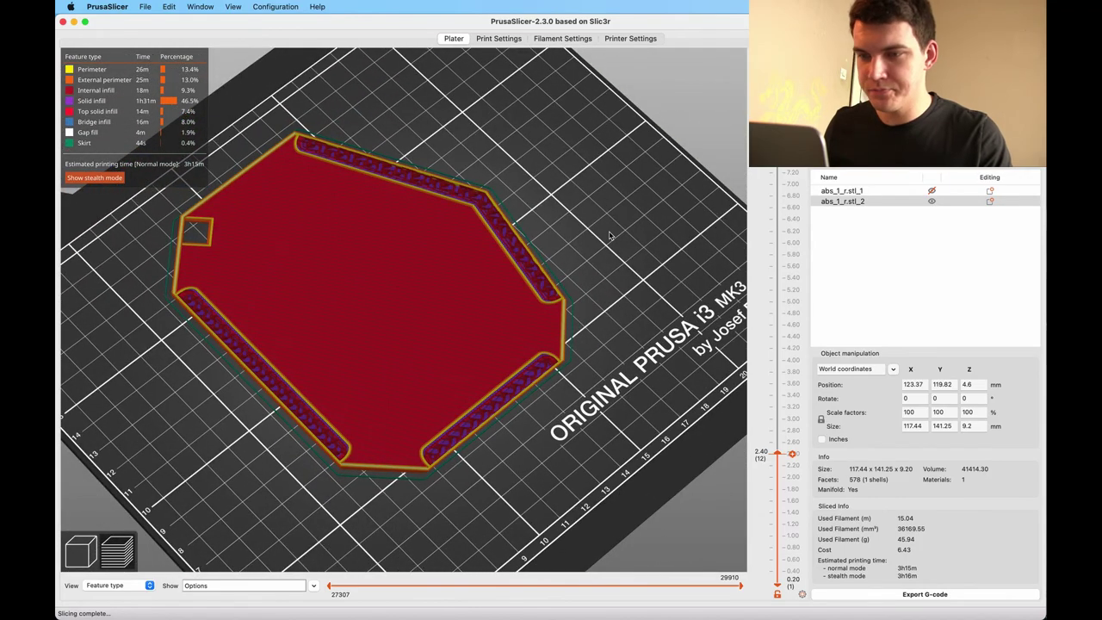
pyautogui.moveTo(777, 454); pyautogui.dragTo(778, 90)
pyautogui.moveTo(531, 114); pyautogui.dragTo(534, 113)
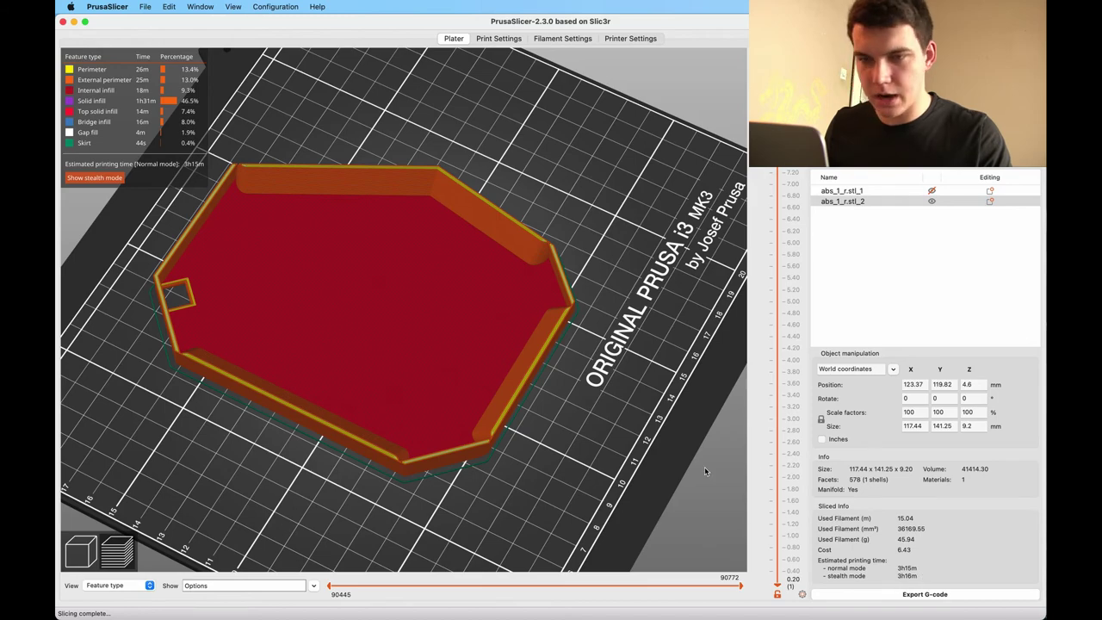
# In the 3D editor view, swap the ring frame onto the bed in place of the plate, making only abs_1_r.stl_1 printable.
pyautogui.press('Tab')
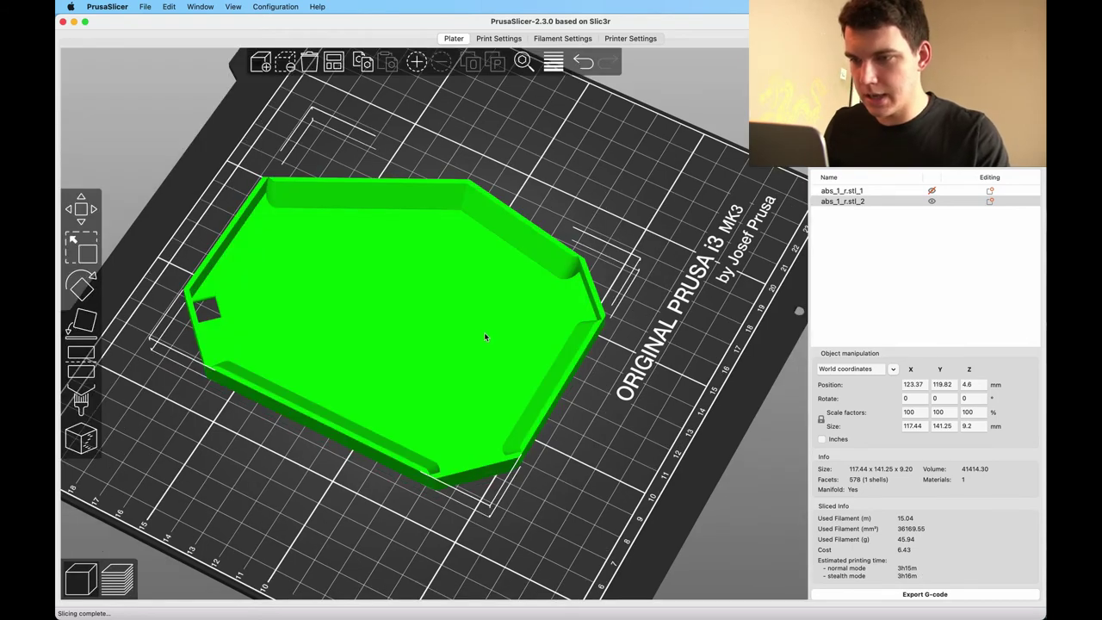
pyautogui.moveTo(485, 336); pyautogui.dragTo(325, 500)
pyautogui.scroll(-5, 529, 276)
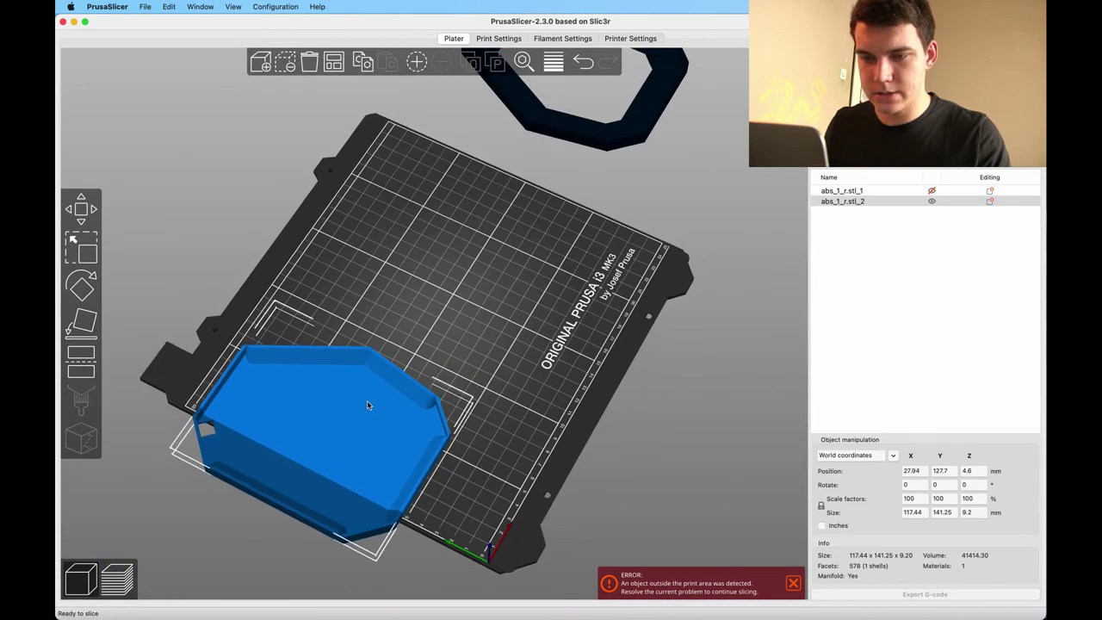
pyautogui.moveTo(354, 416); pyautogui.dragTo(284, 517)
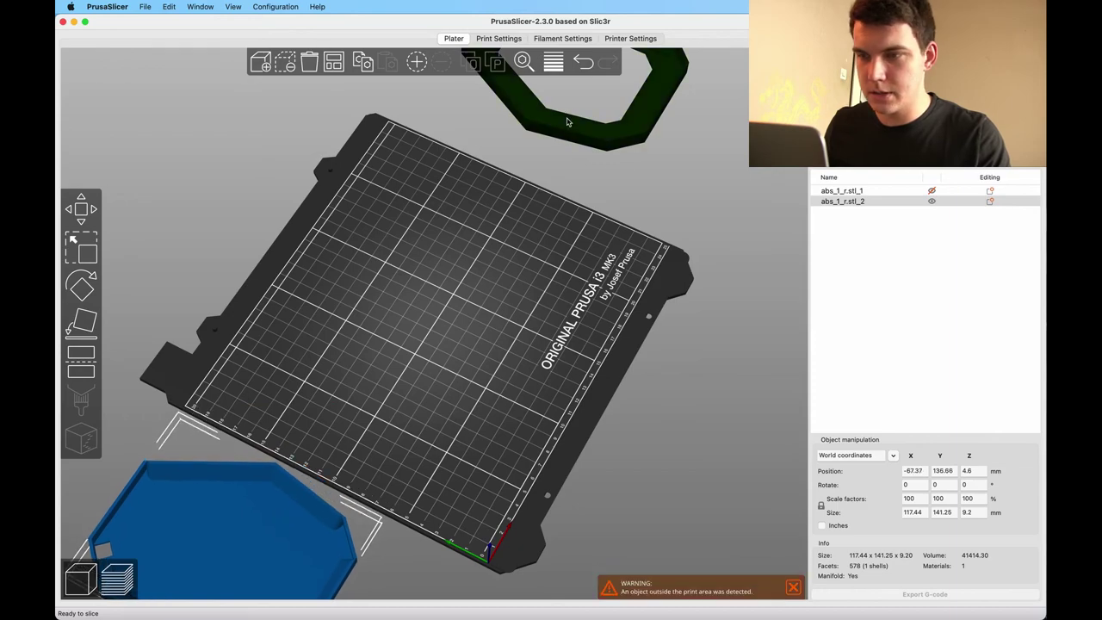
pyautogui.moveTo(574, 116); pyautogui.dragTo(516, 355)
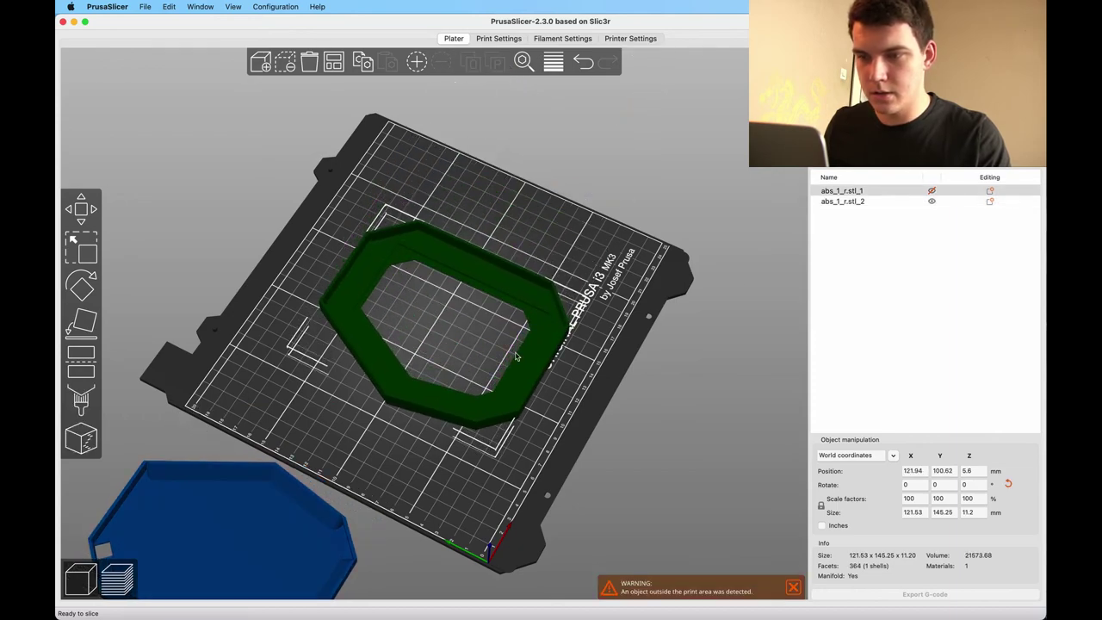
pyautogui.click(932, 190)
pyautogui.click(931, 201)
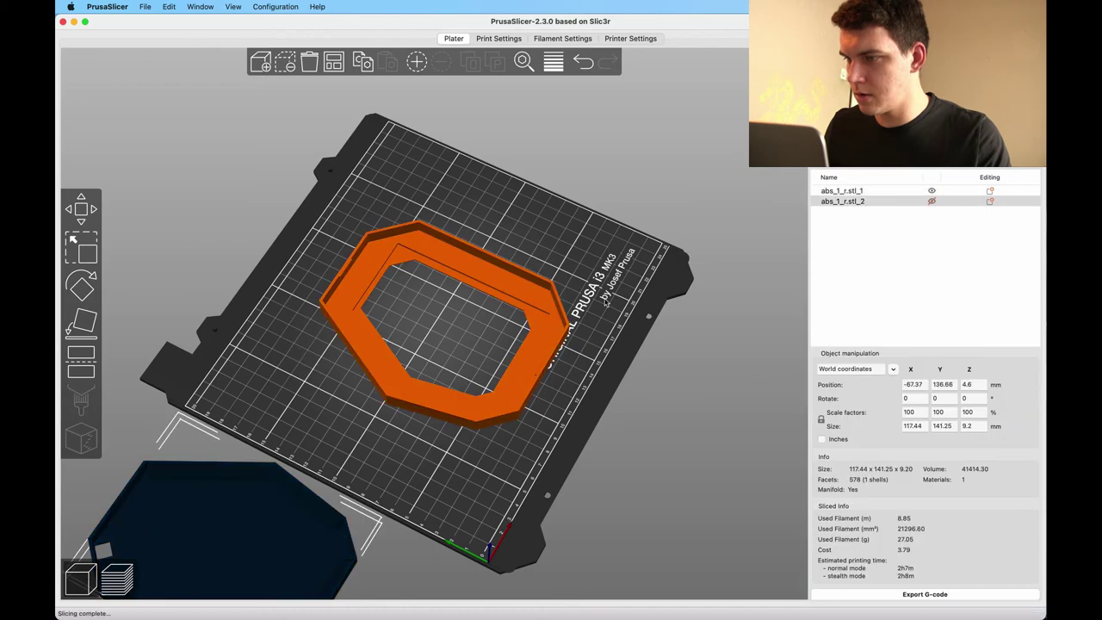
# Preview the sliced ring frame and examine its rim and inner groove up close.
pyautogui.press('Tab')
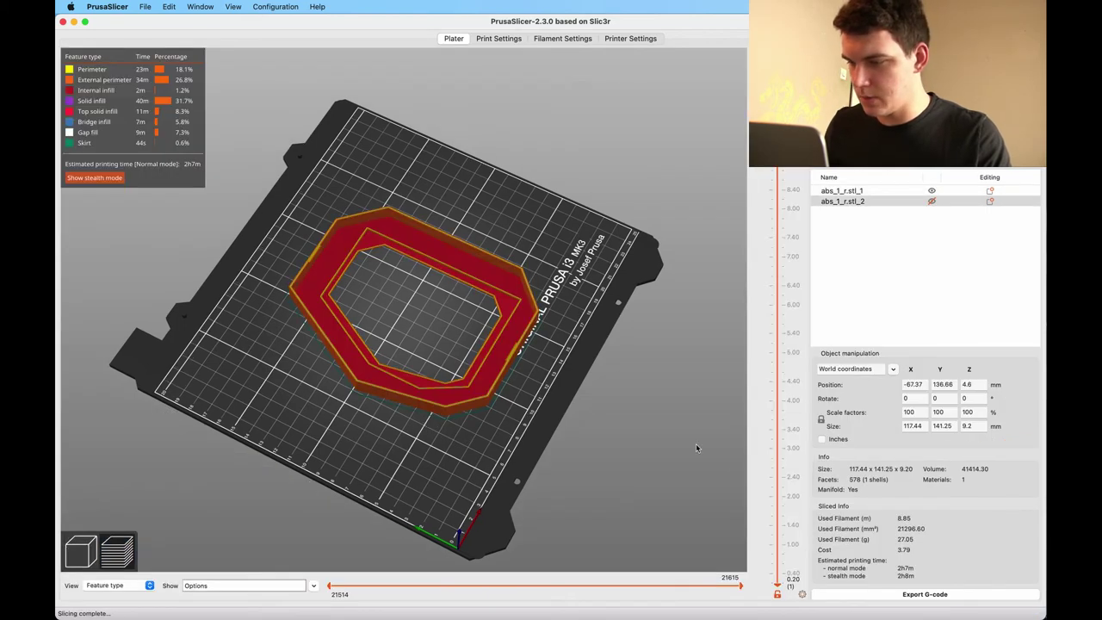
pyautogui.moveTo(549, 356); pyautogui.dragTo(485, 346)
pyautogui.scroll(6, 543, 348)
pyautogui.scroll(2, 487, 343)
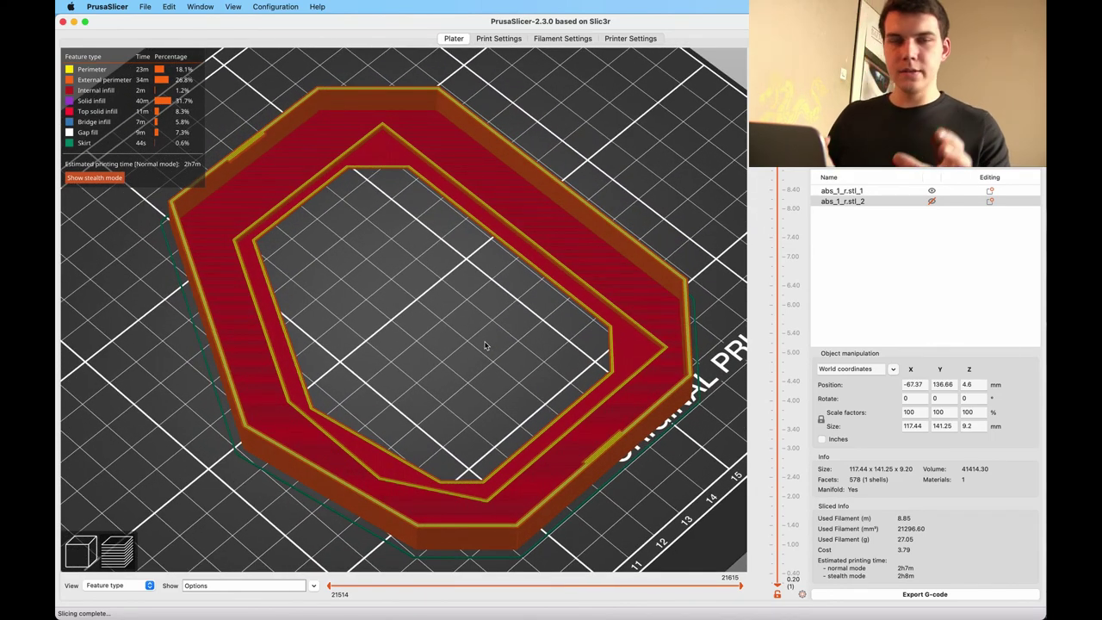